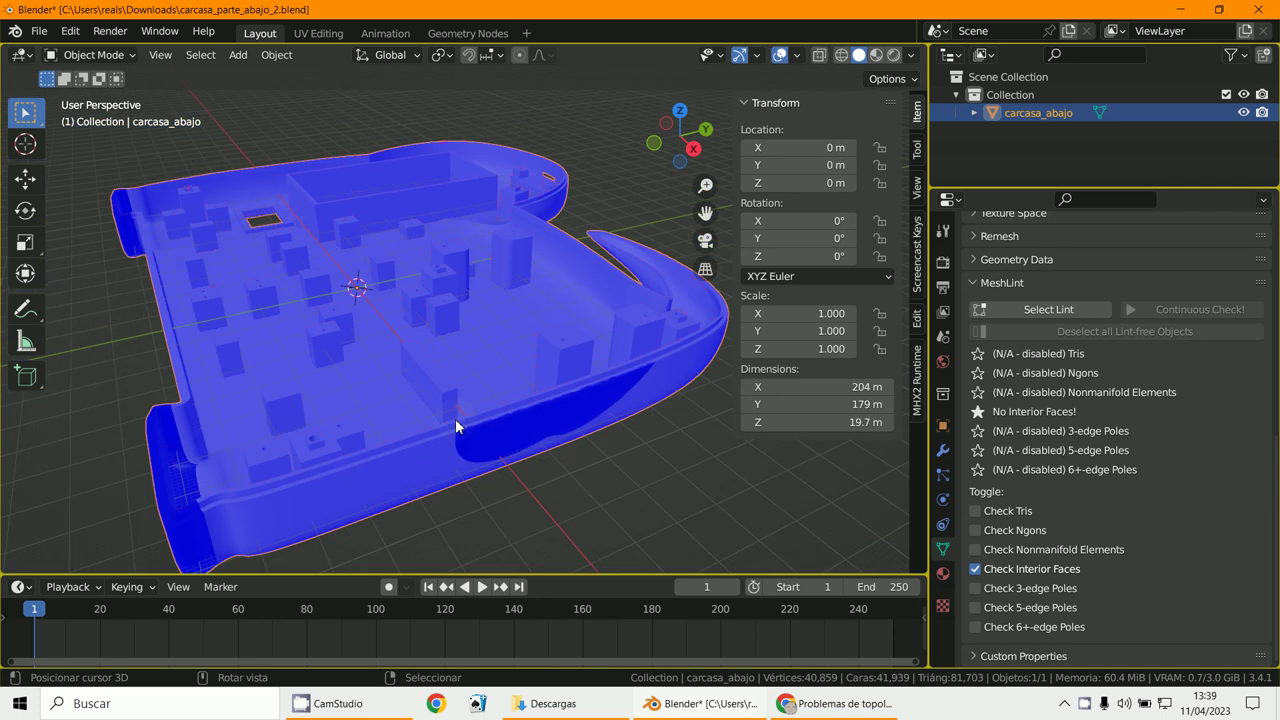
Turn off the Face Orientation overlay so the casing displays in plain solid shading.
middle_drag(445, 385, 472, 391)
scroll(455, 400, down, 3)
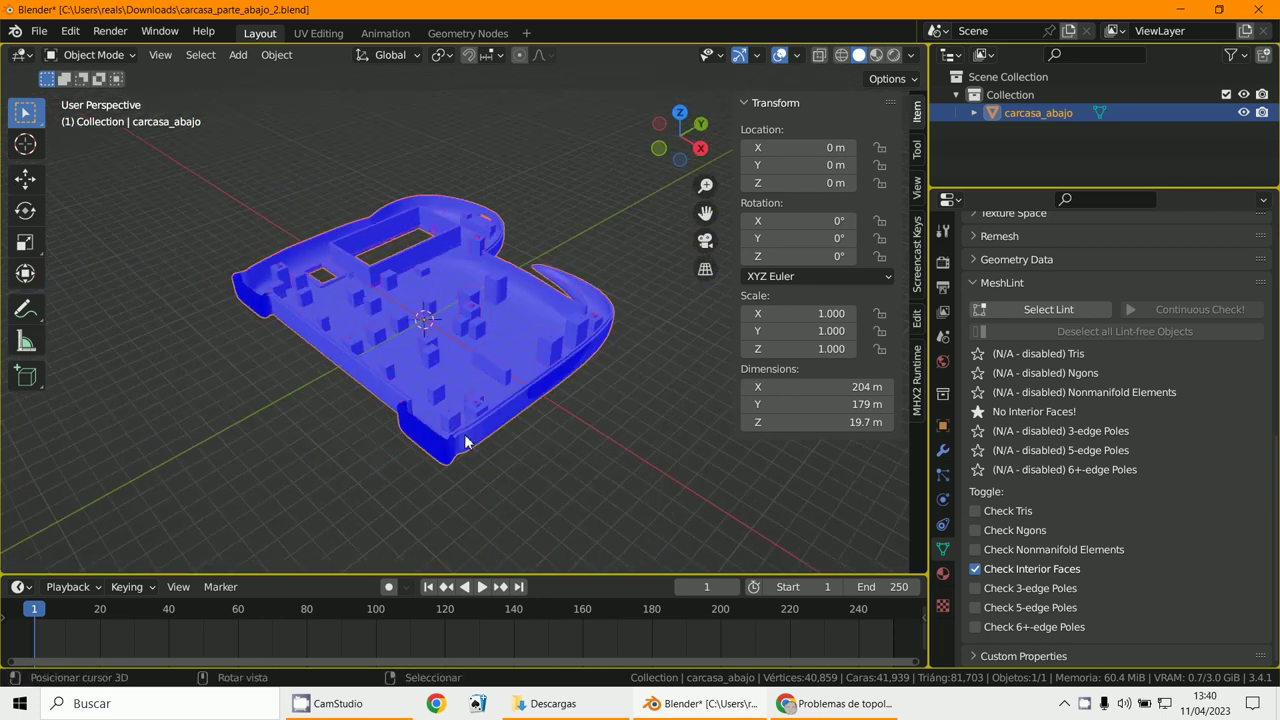
click(797, 55)
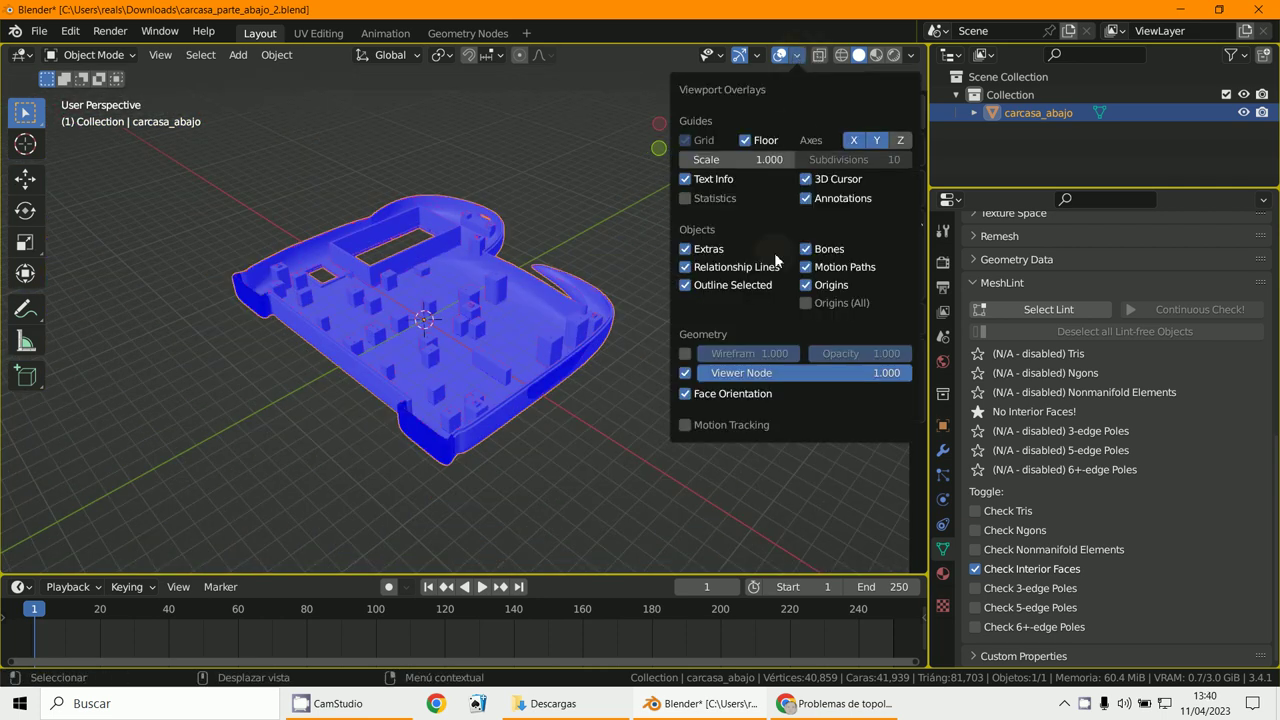
click(686, 394)
key(n)
scroll(546, 397, up, 3)
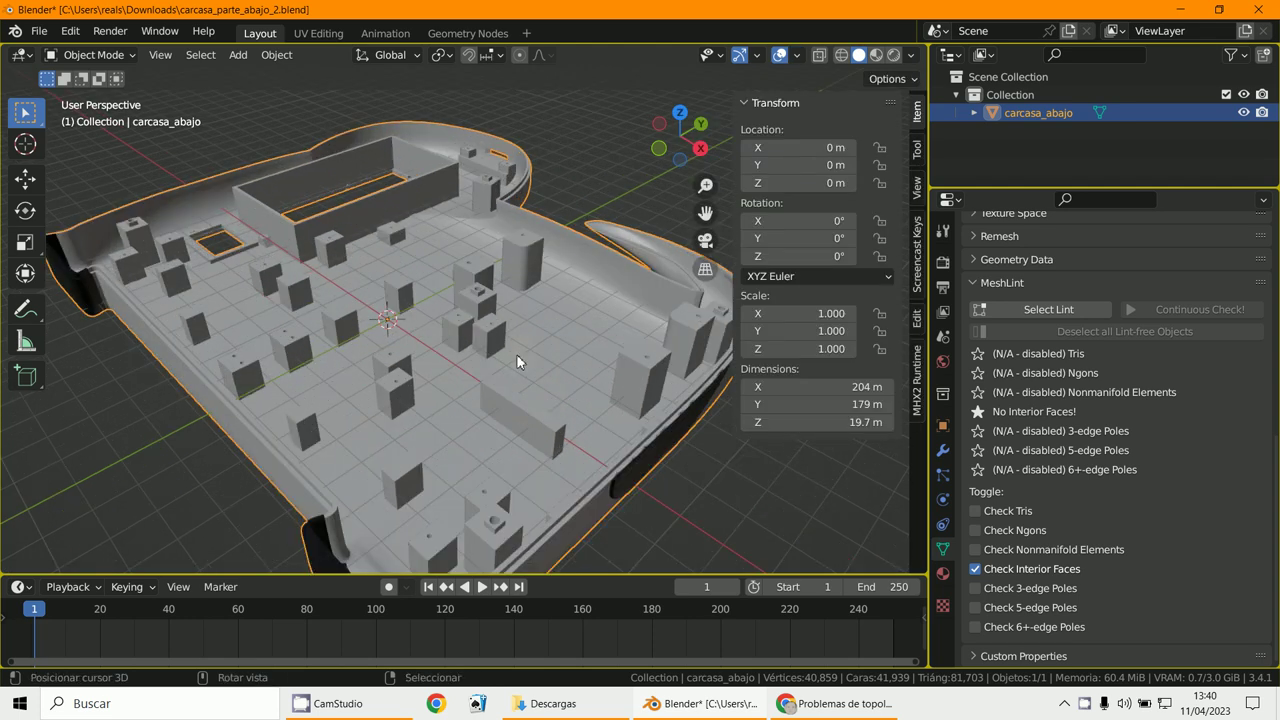
Enter Edit Mode on the casing, select all its geometry and set vertex selection mode.
click(92, 55)
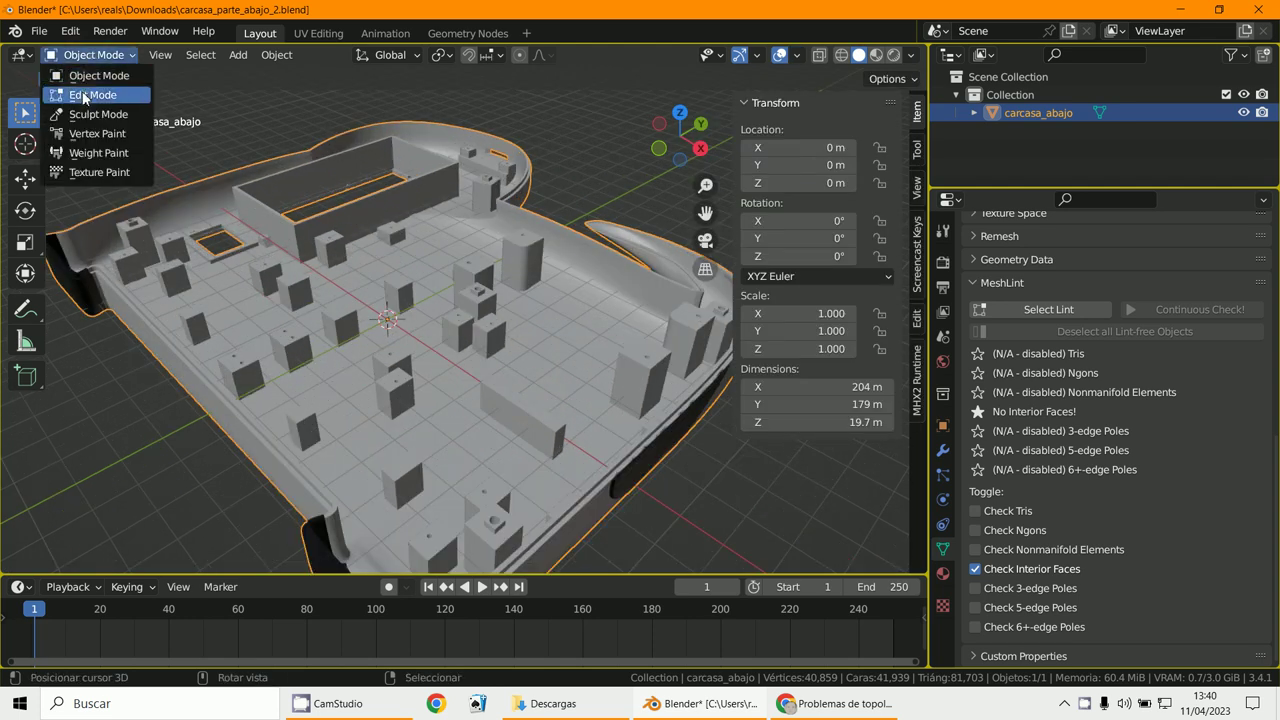
click(86, 90)
key(alt+a)
key(a)
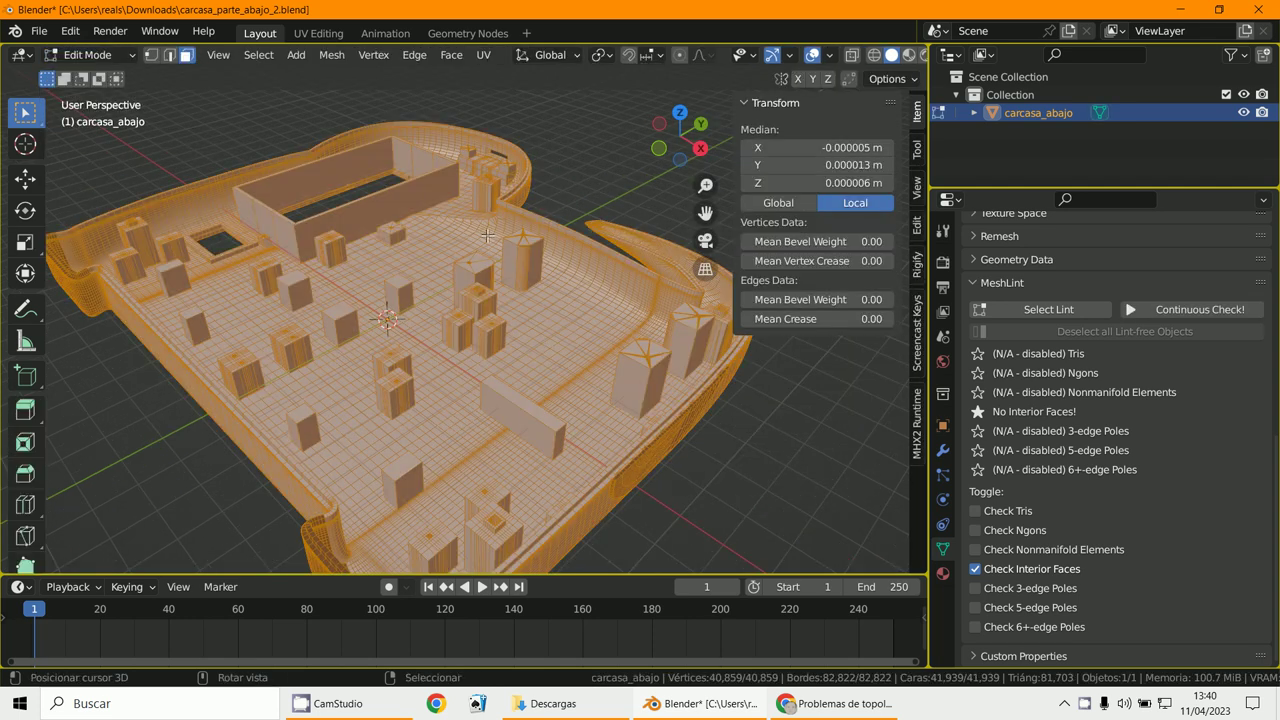
click(151, 55)
scroll(499, 398, down, 5)
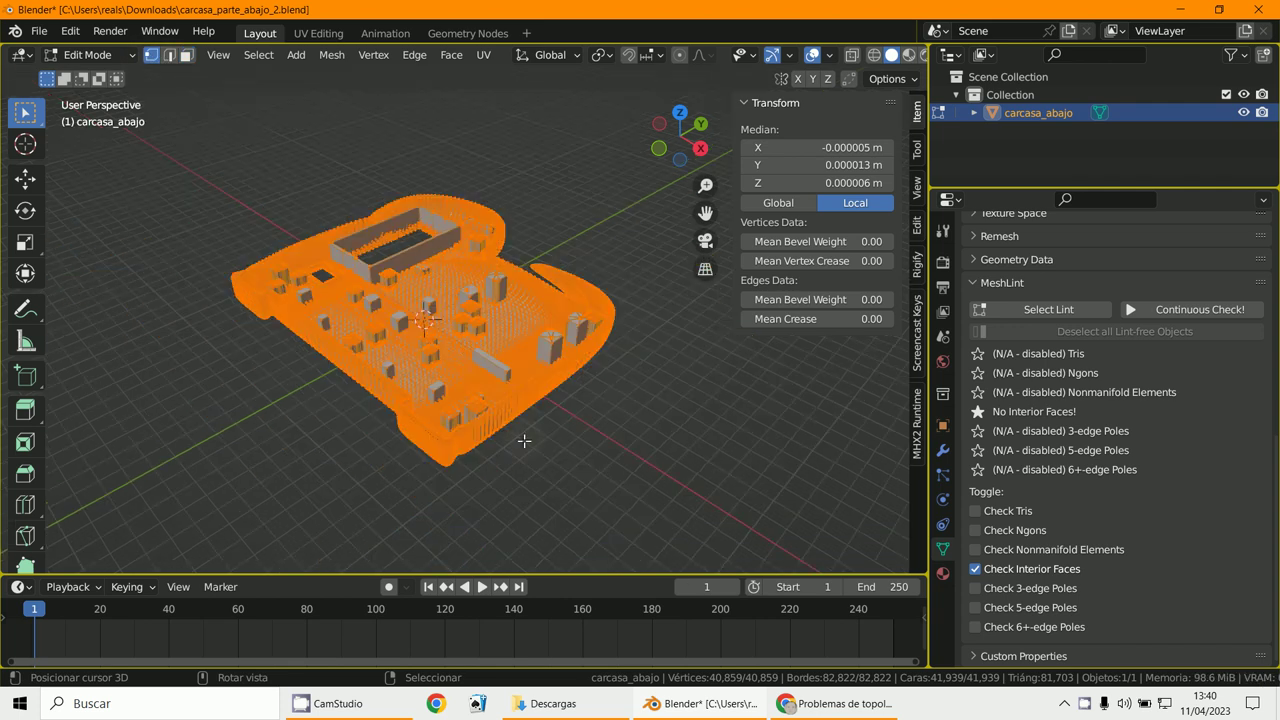
Select only the linked geometry of the dark curved piece on the casing's outer side wall.
scroll(499, 398, up, 7)
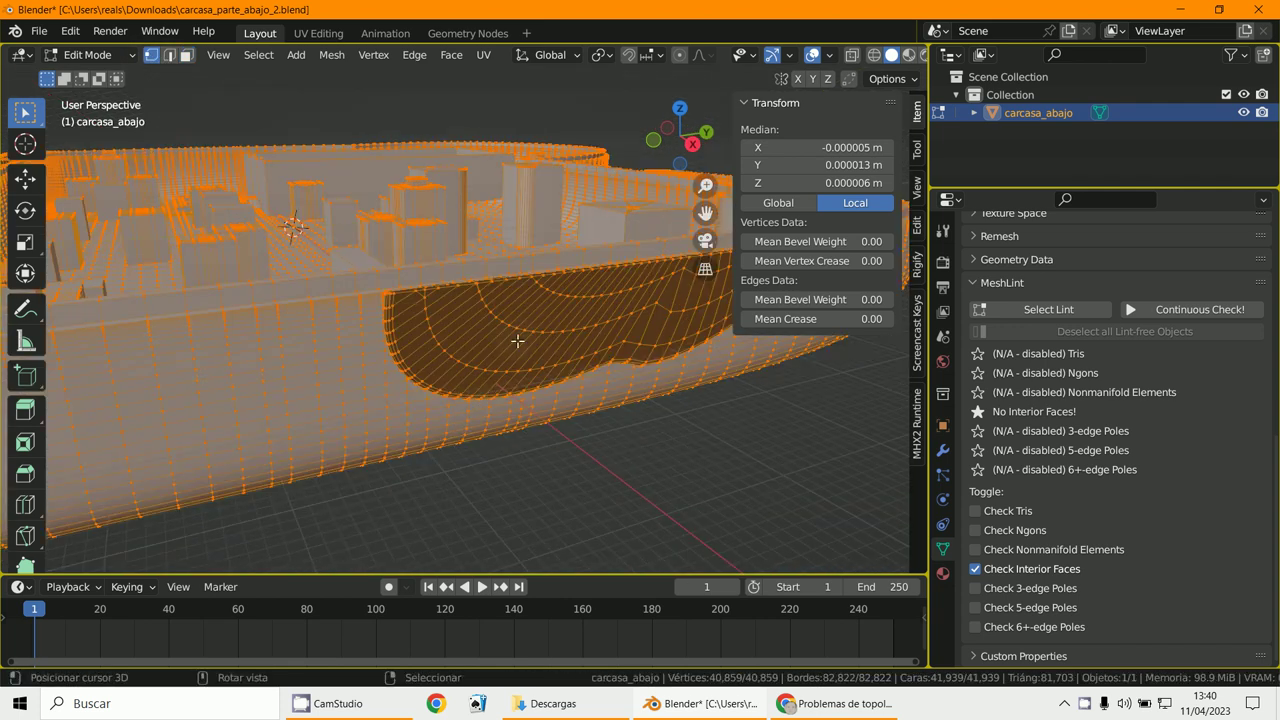
click(517, 341)
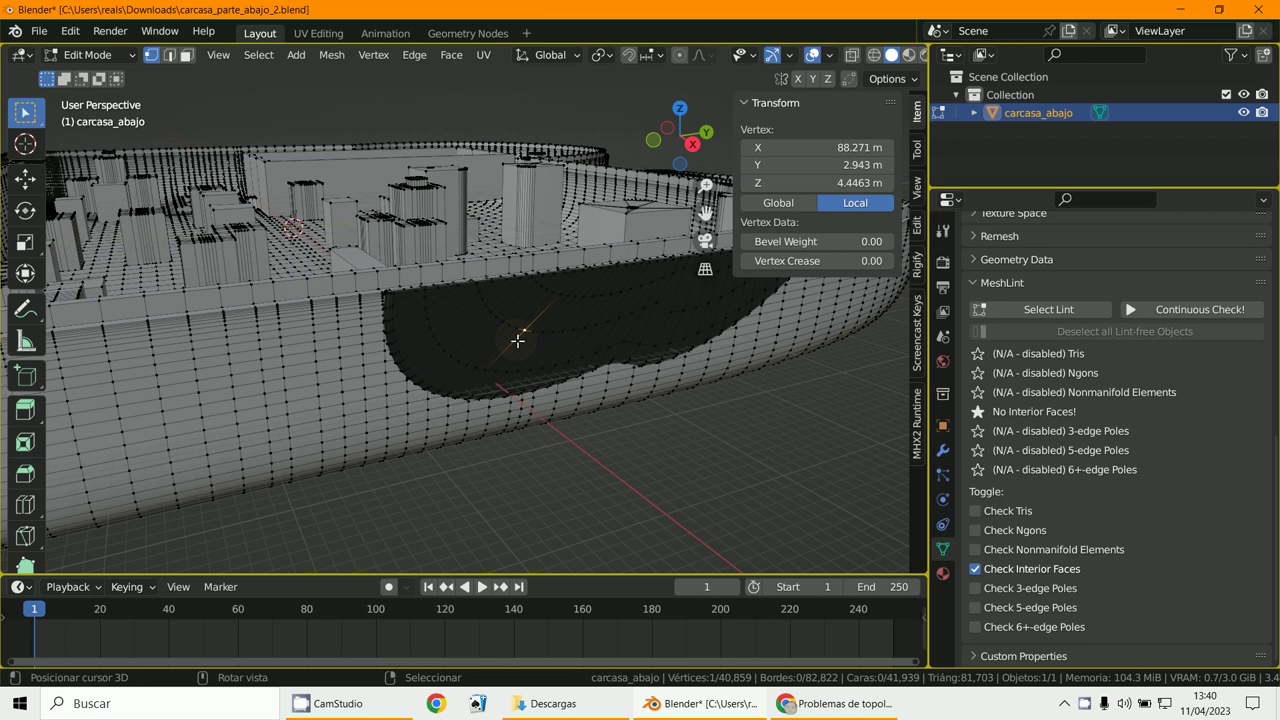
key(l)
scroll(517, 341, down, 5)
middle_drag(517, 341, 574, 404)
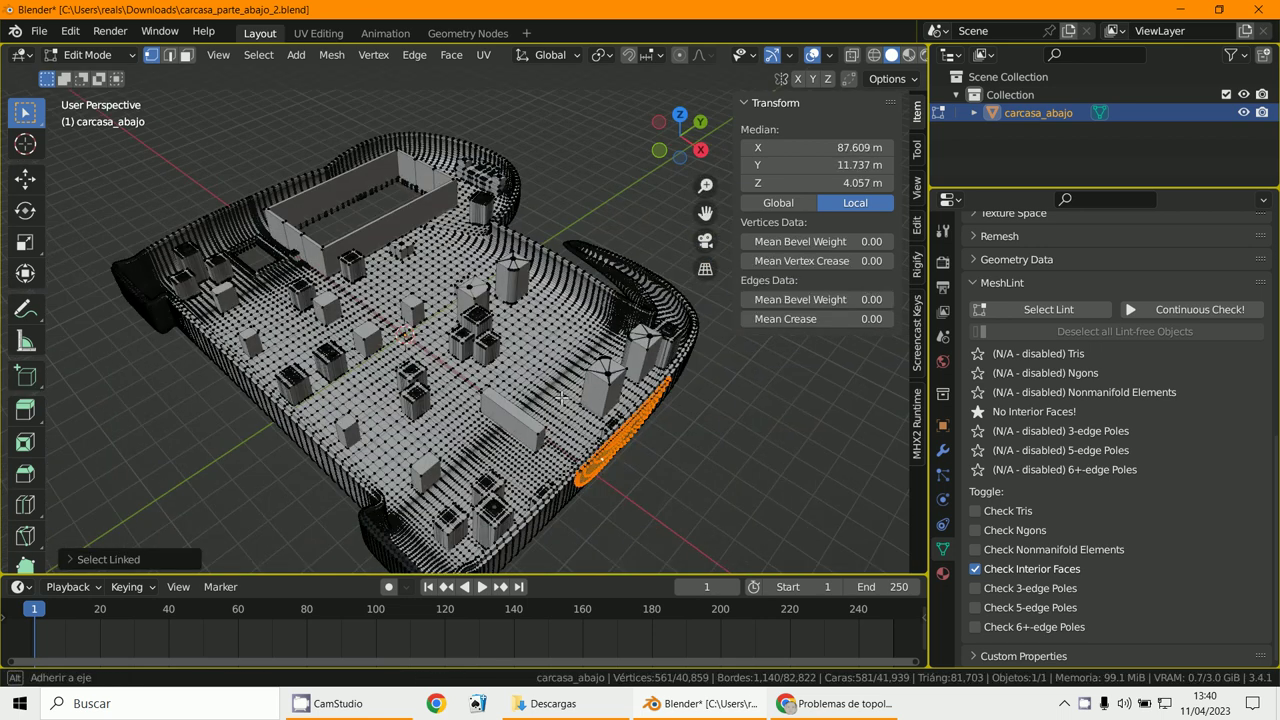
middle_drag(652, 404, 594, 346)
scroll(531, 331, up, 4)
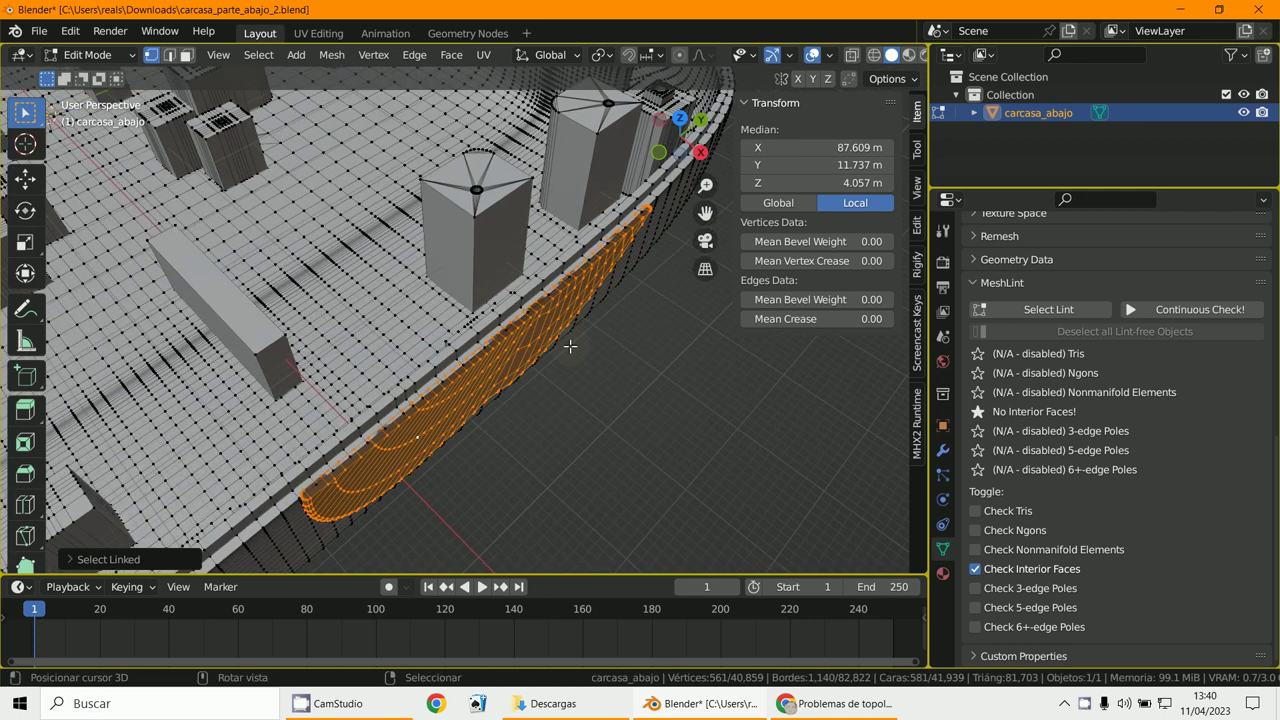
Try moving the selected curved piece away from the casing's side wall.
key(g)
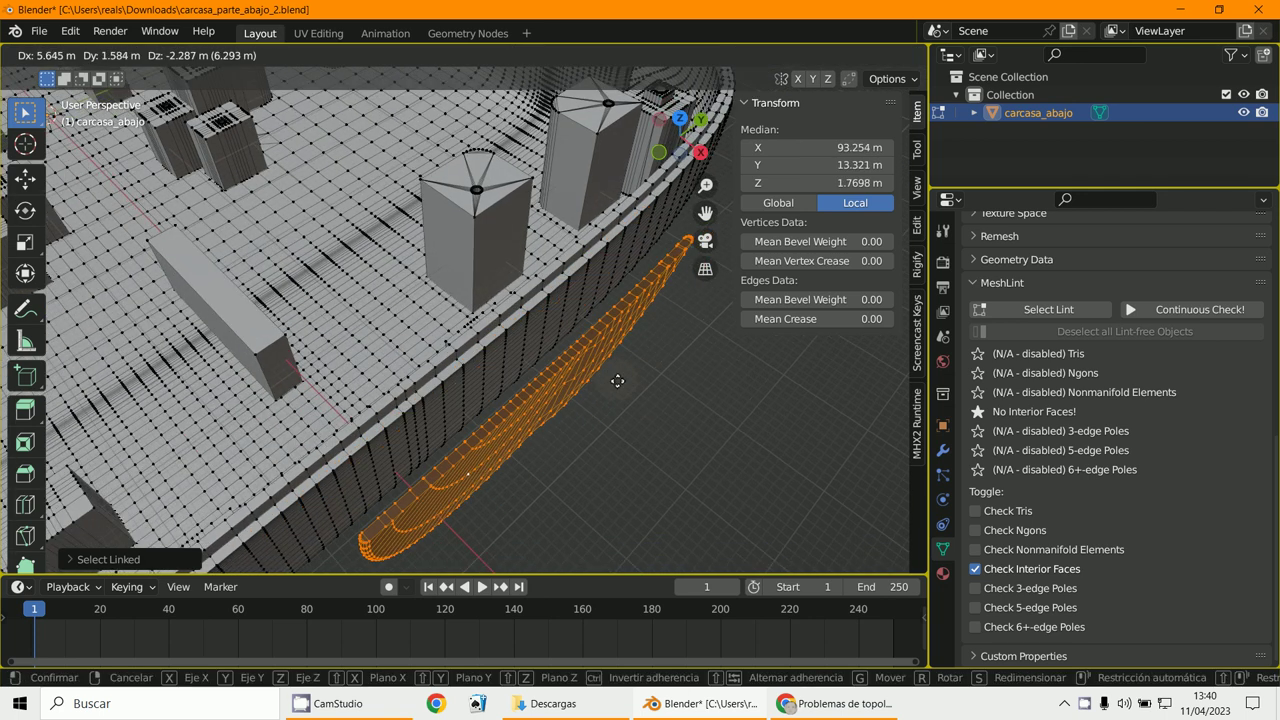
right_click(619, 381)
middle_drag(619, 381, 625, 345)
scroll(570, 343, down, 4)
scroll(560, 380, up, 7)
key(g)
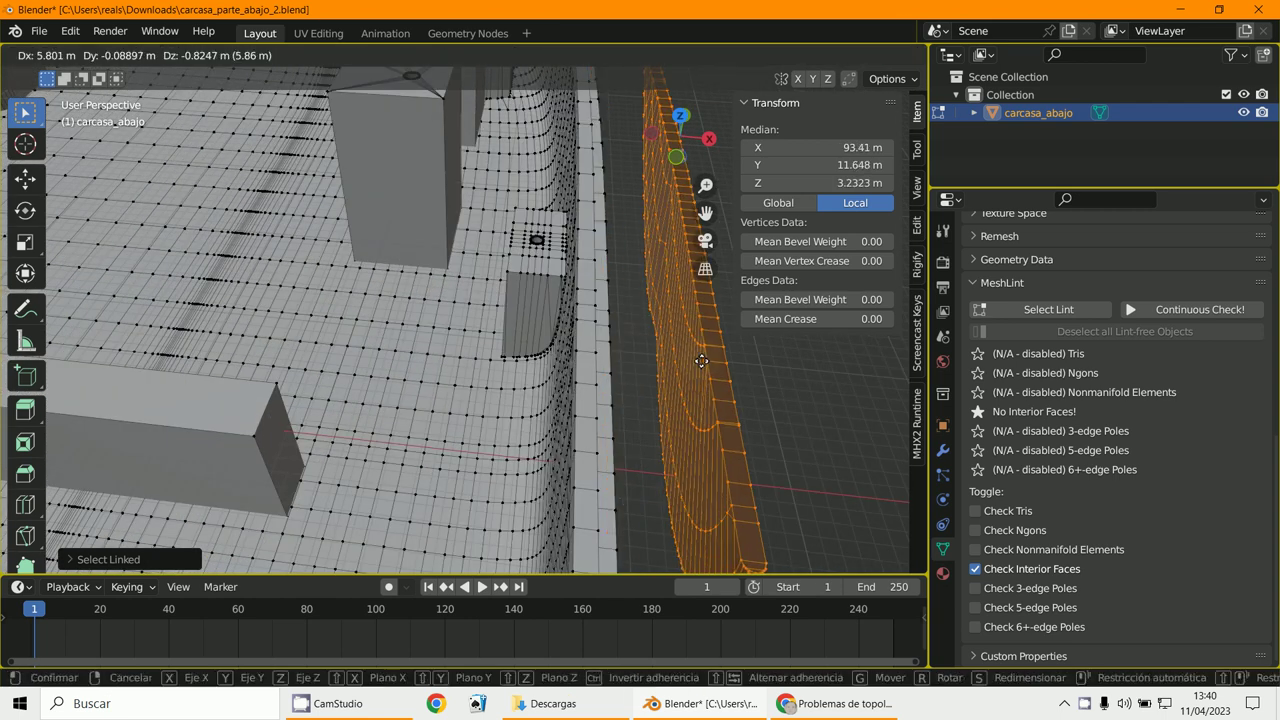
right_click(701, 361)
scroll(683, 363, down, 3)
middle_drag(683, 363, 675, 366)
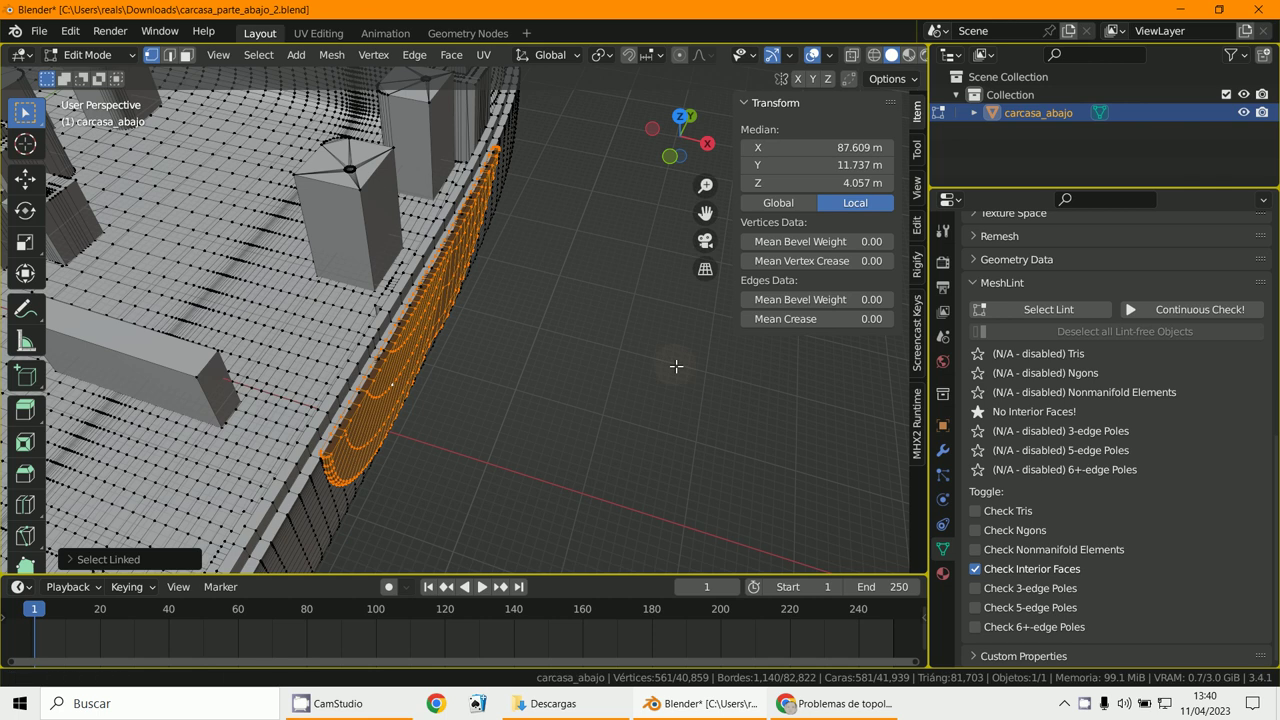
Separate the selected curved piece into its own object and return to Object Mode.
middle_drag(532, 380, 566, 385)
scroll(585, 390, up, 3)
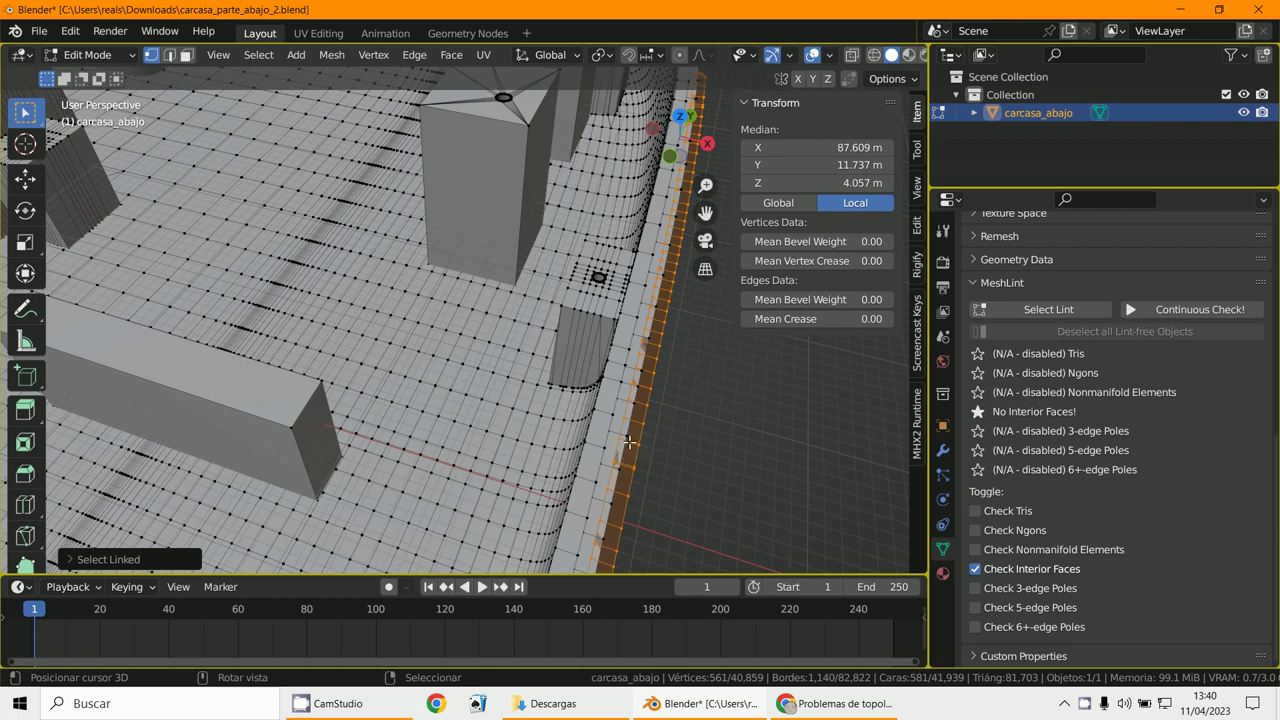
scroll(615, 440, down, 3)
middle_drag(615, 440, 593, 438)
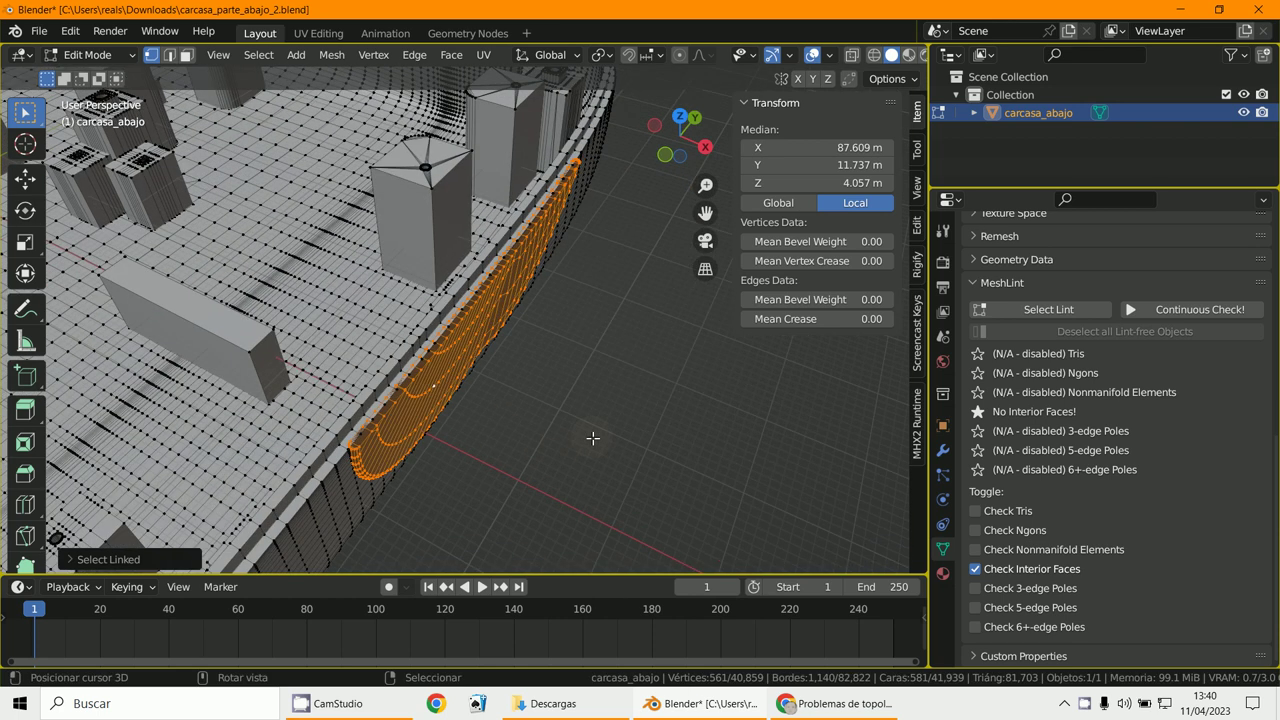
scroll(537, 380, up, 4)
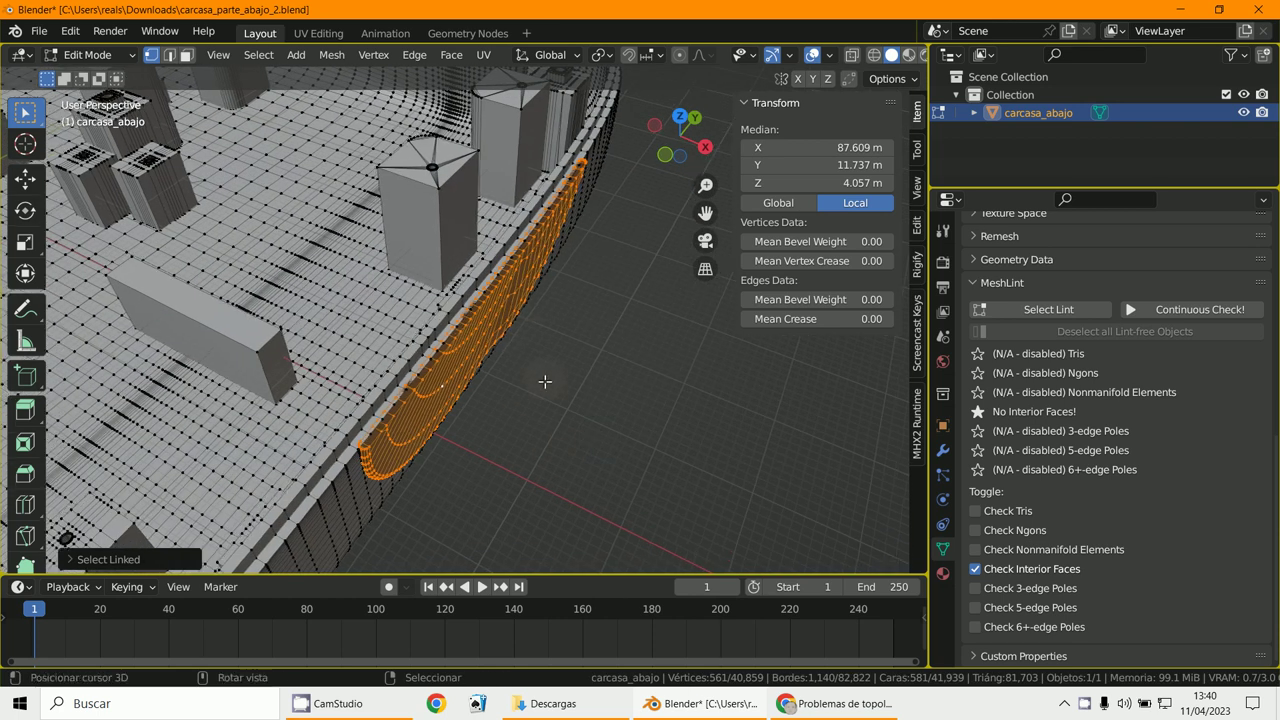
scroll(527, 351, down, 5)
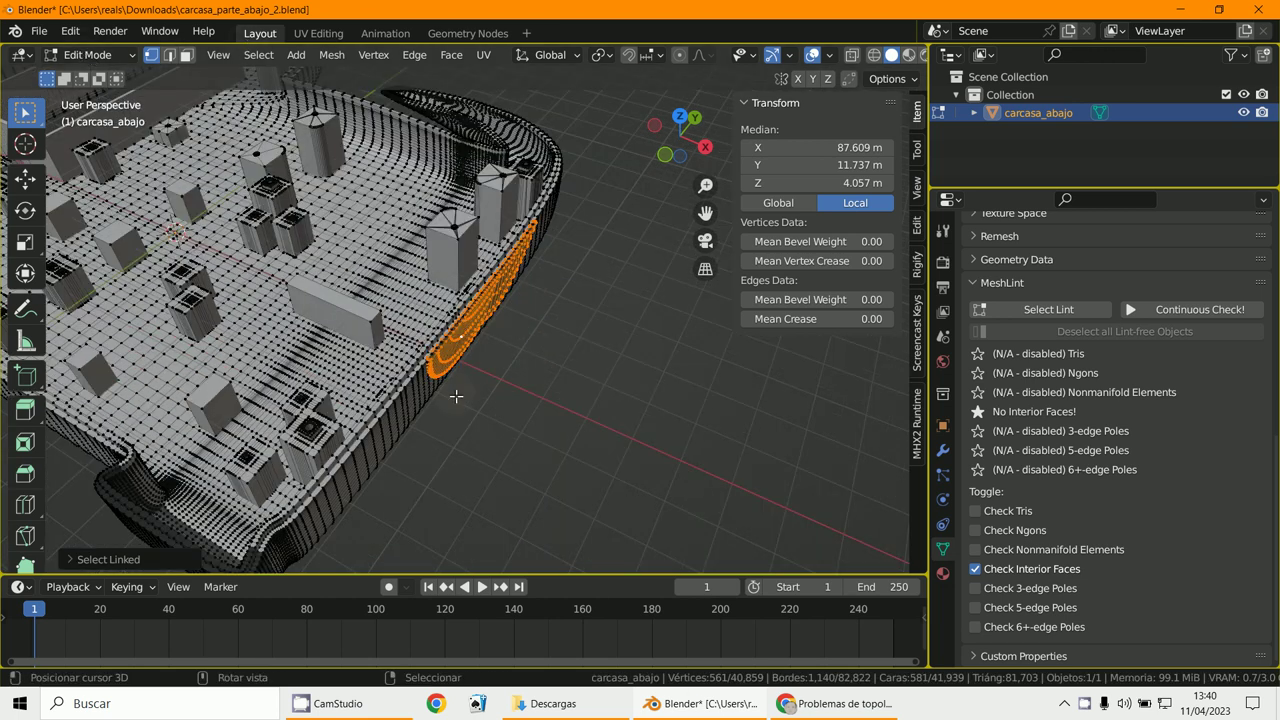
key(p)
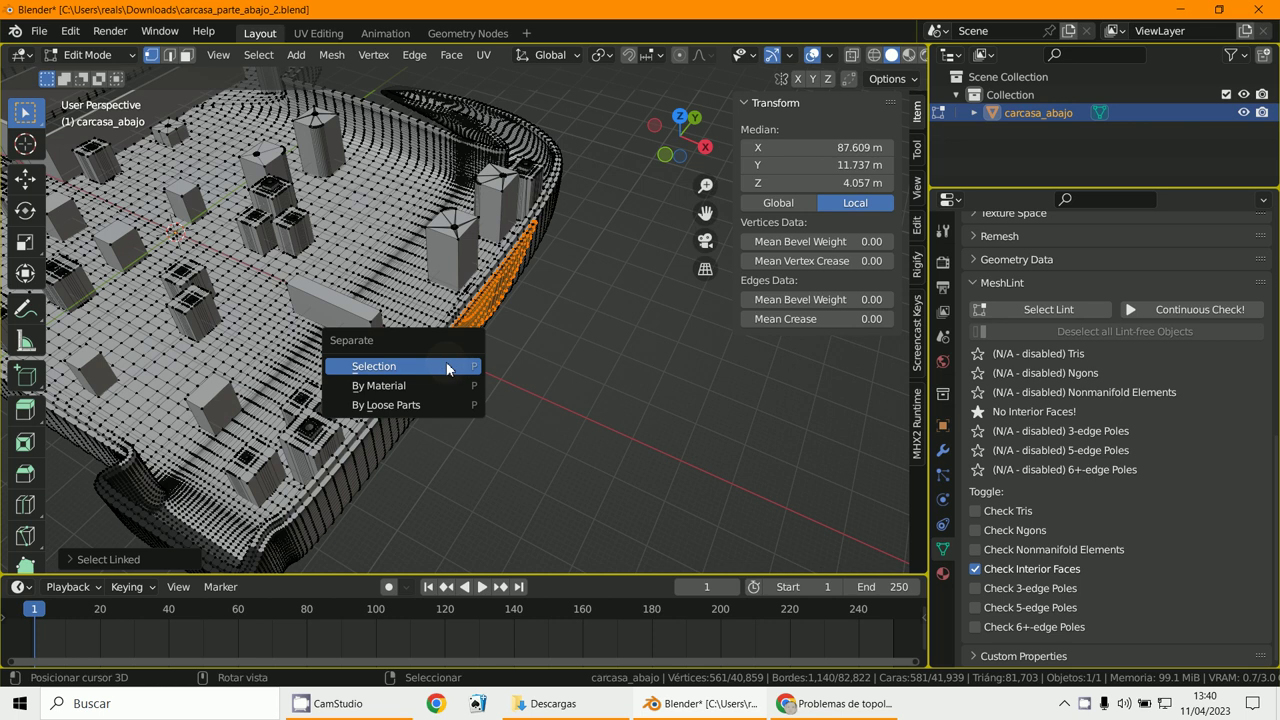
click(447, 367)
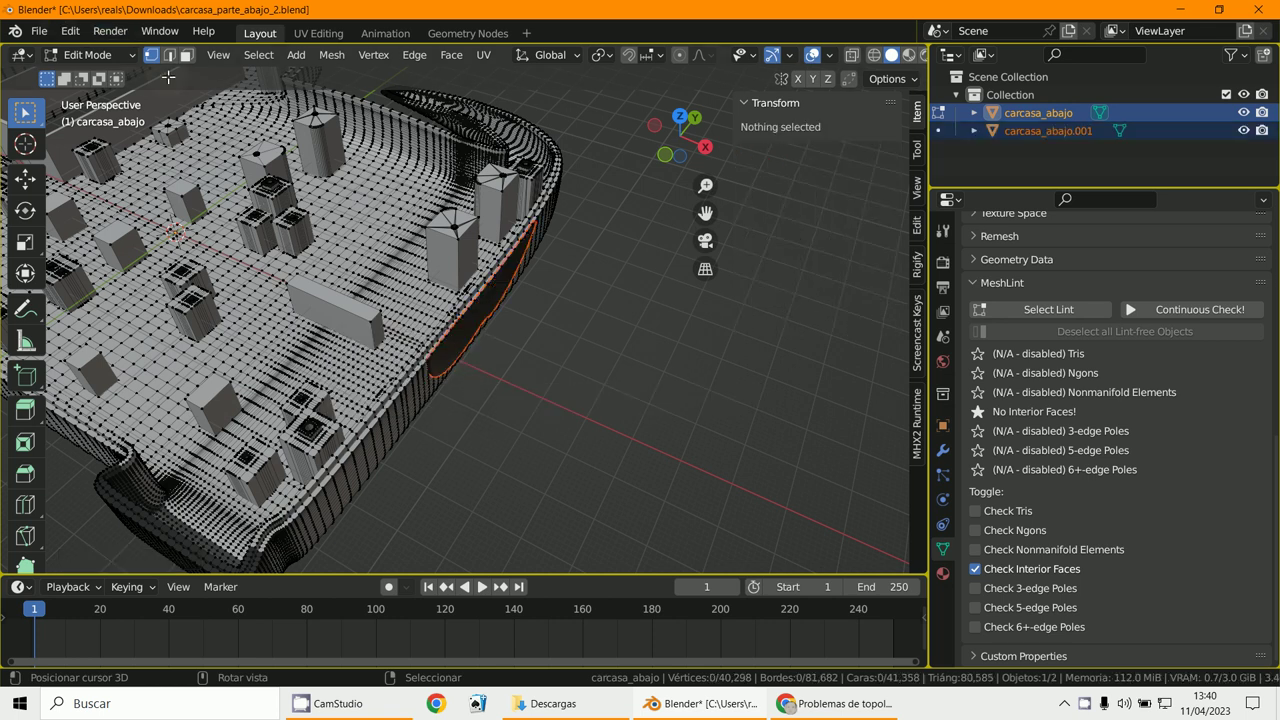
click(97, 54)
click(99, 74)
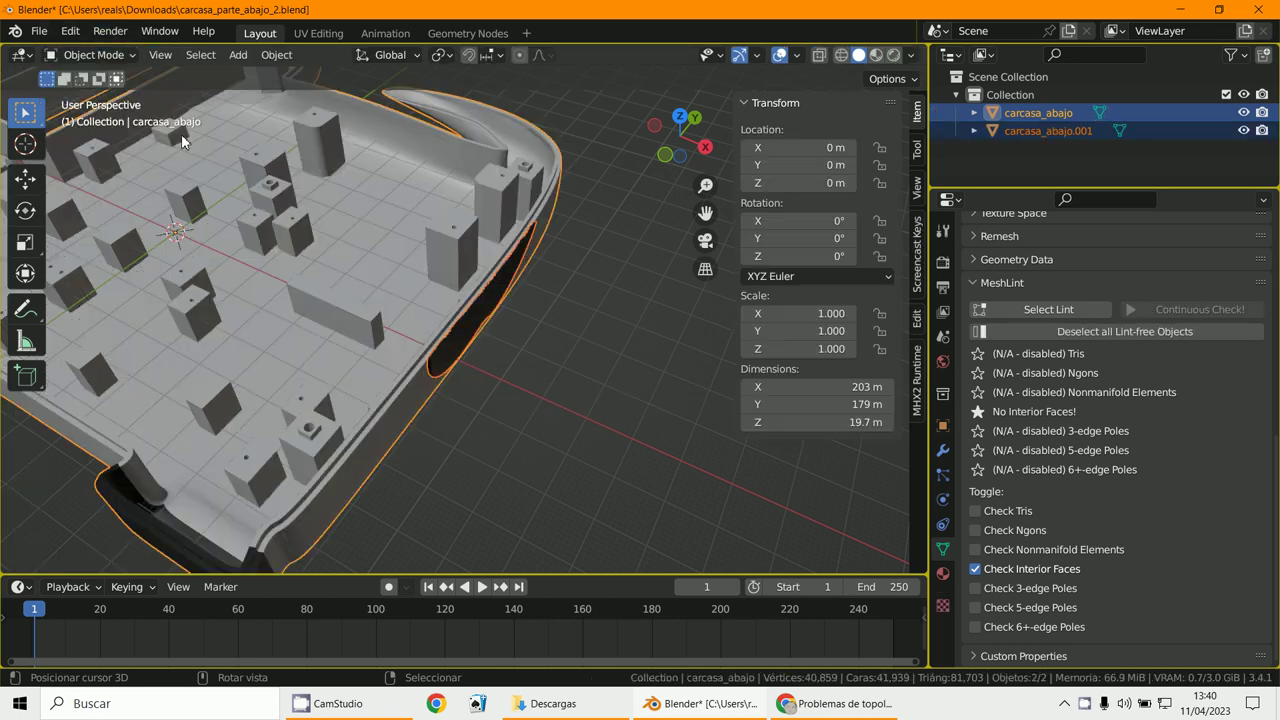
Try moving the separated curved piece away from the casing as an independent object.
click(464, 334)
key(g)
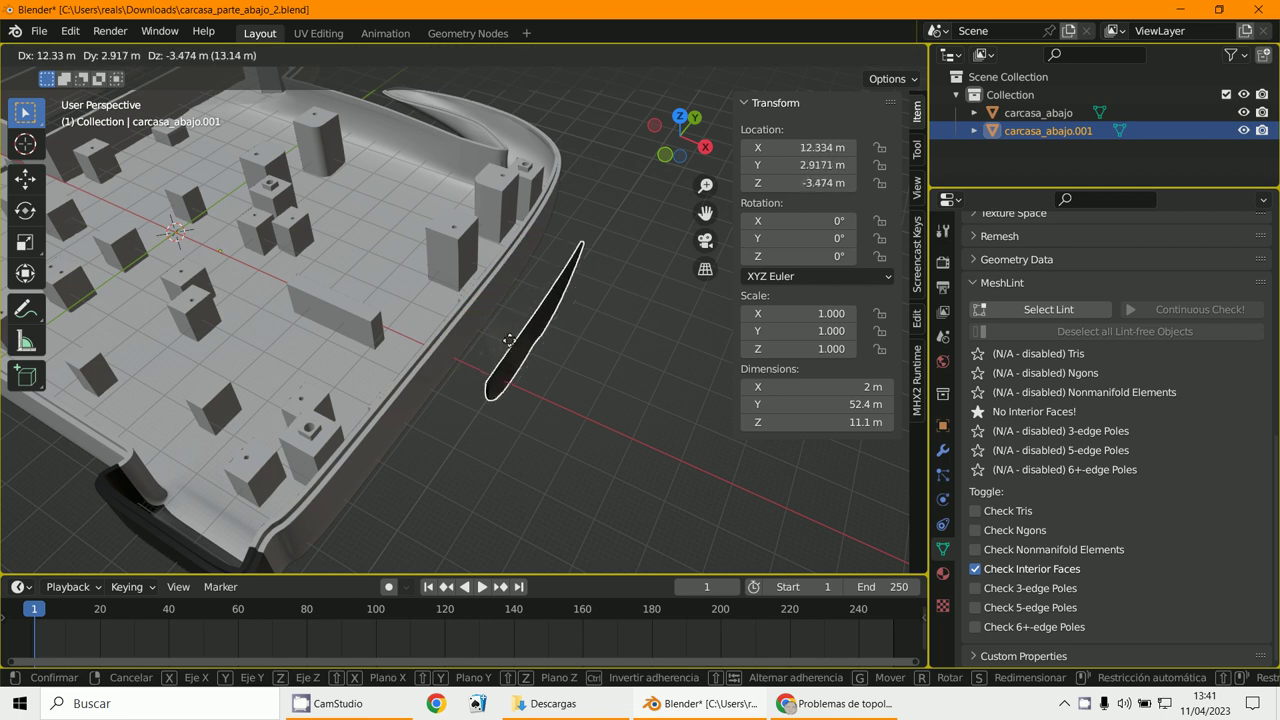
right_click(506, 330)
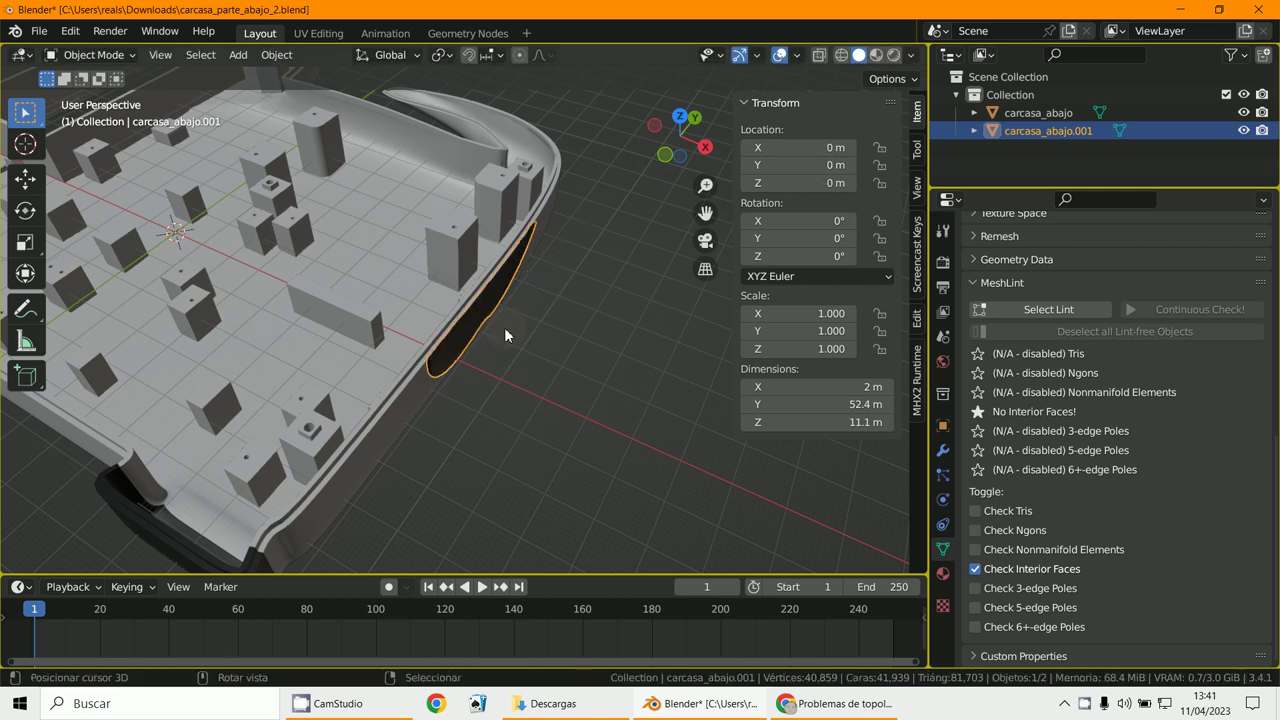
Merge the separated curved piece into the casing with Bool Tool's Auto Boolean Union, keeping the casing as the active object.
click(421, 398)
scroll(421, 398, up, 4)
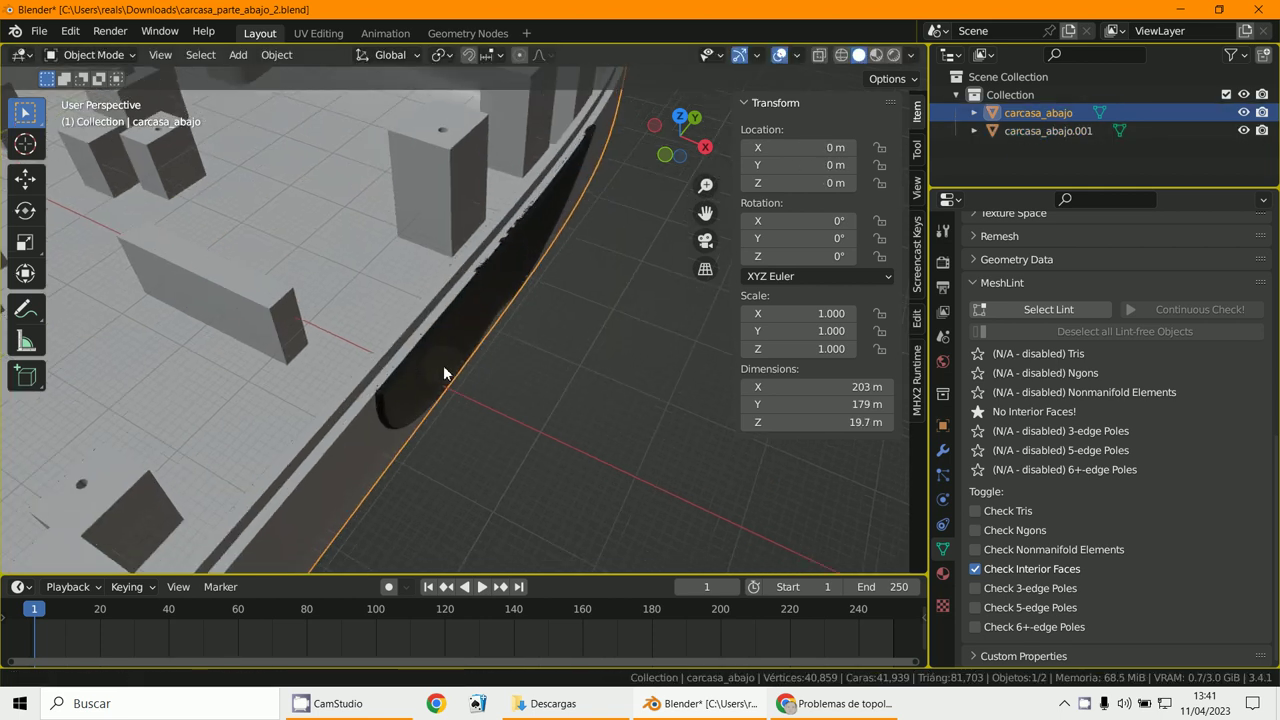
scroll(443, 372, up, 2)
scroll(443, 372, up, 2)
shift+middle_drag(443, 372, 460, 374)
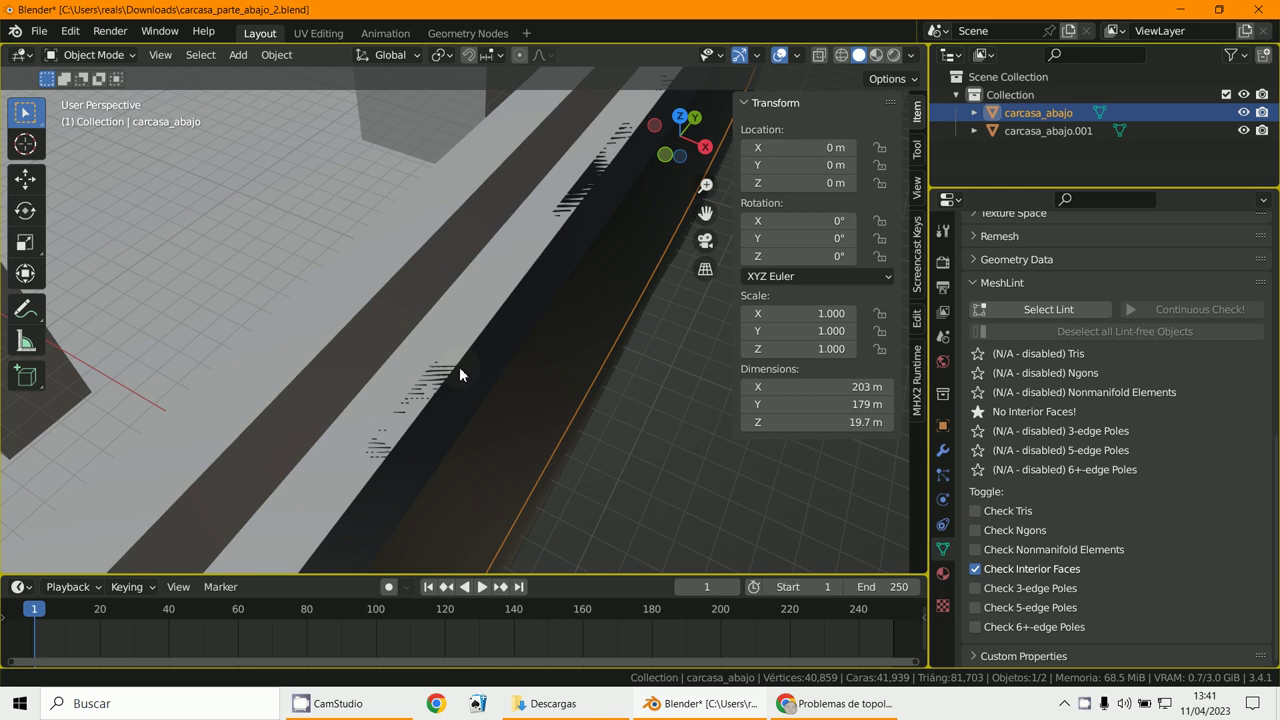
scroll(460, 374, down, 2)
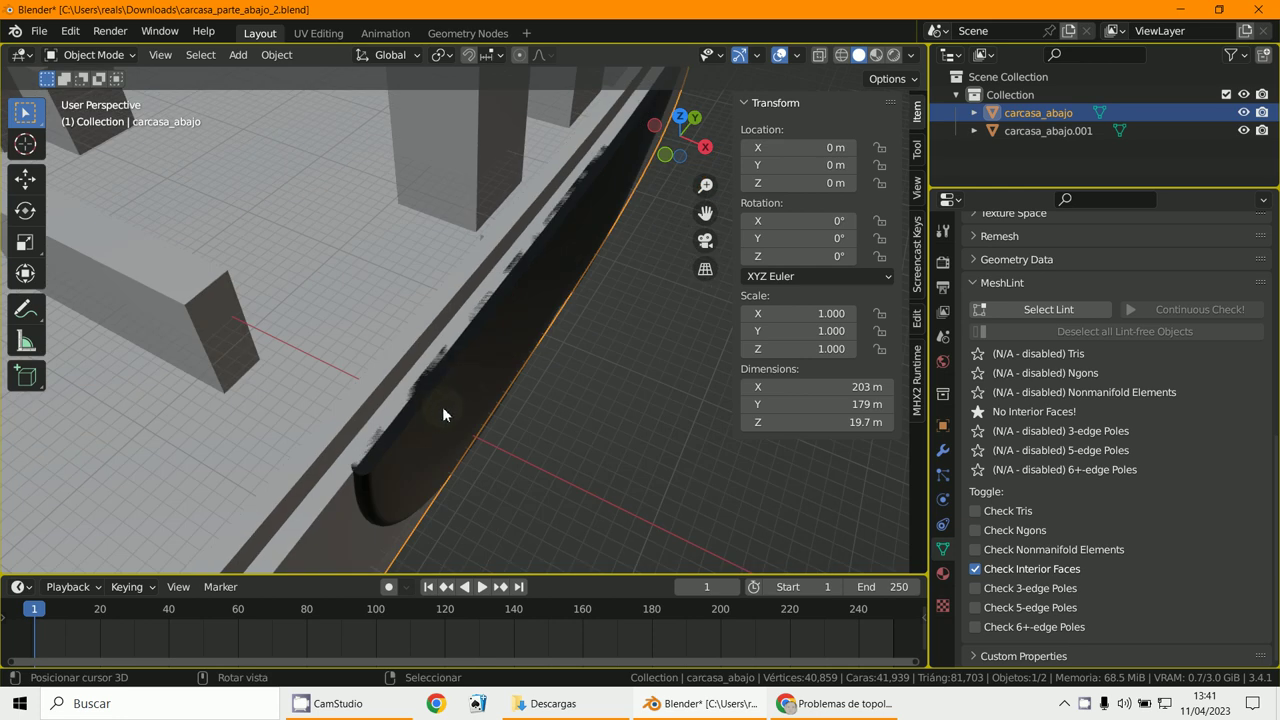
click(442, 406)
scroll(458, 365, down, 2)
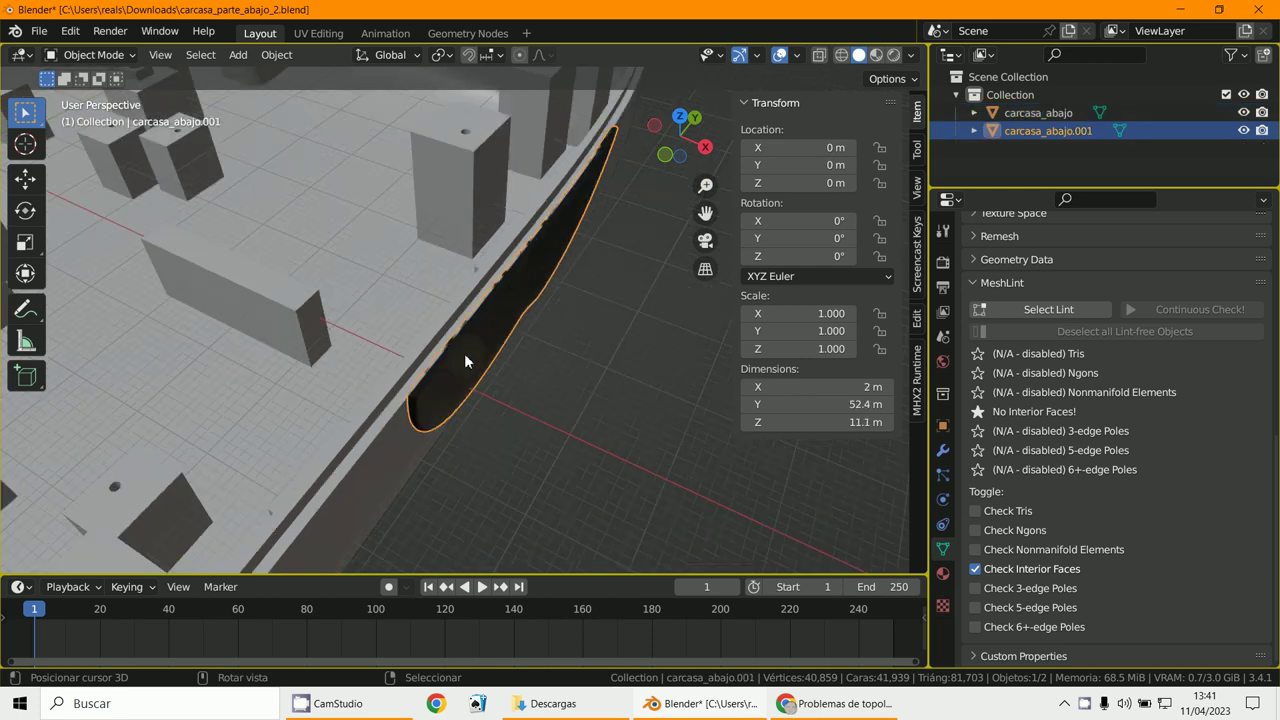
shift+click(401, 463)
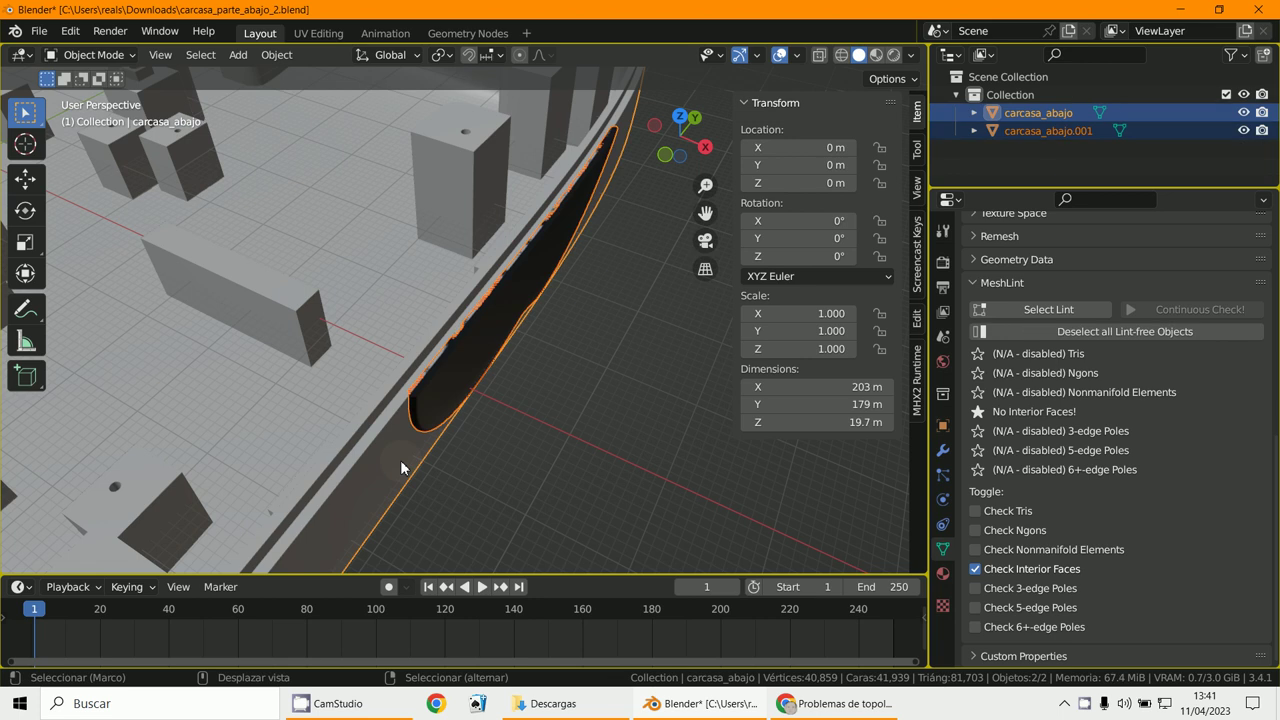
click(917, 322)
click(760, 126)
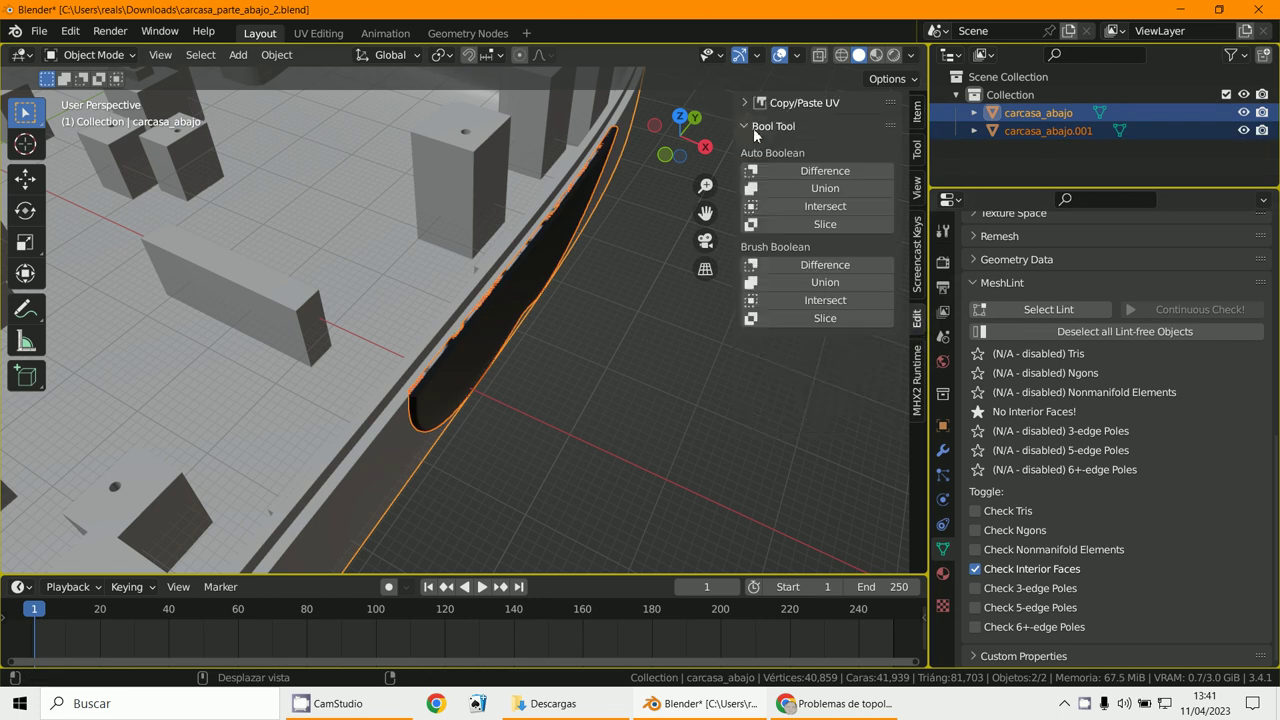
click(825, 188)
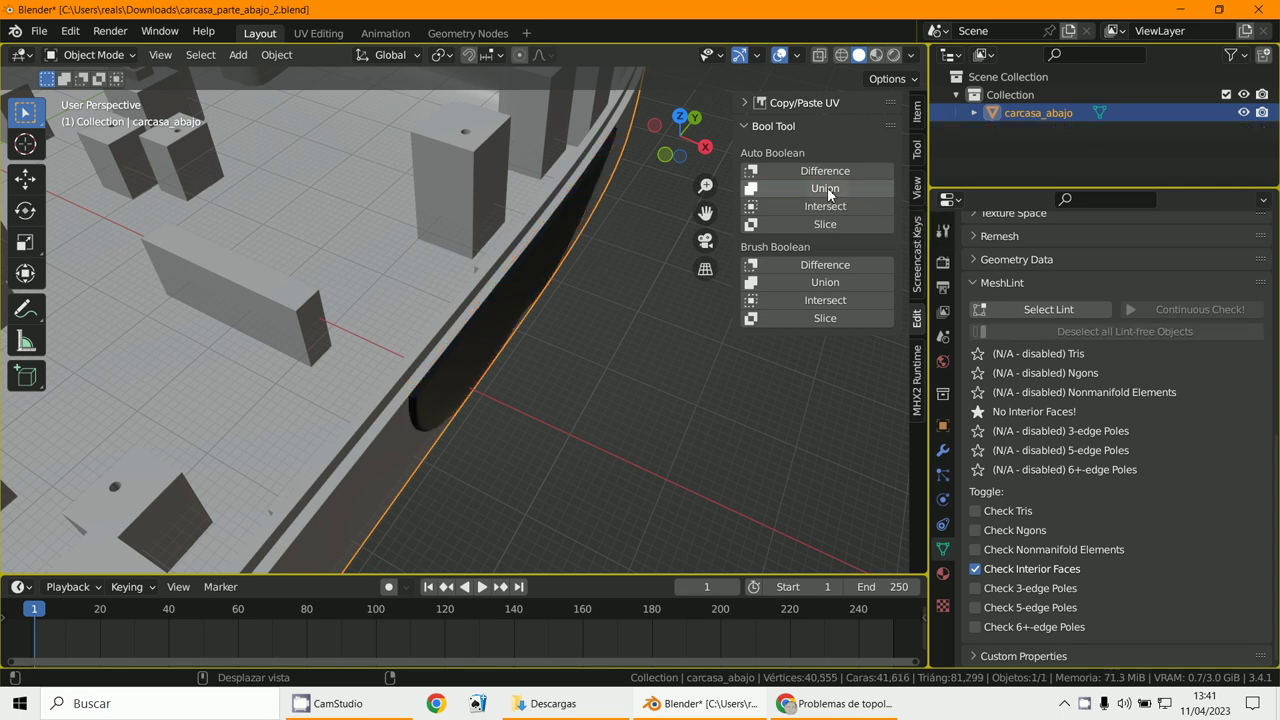
Examine the merged curved piece and its seam along the casing's side wall from several angles.
scroll(522, 378, up, 2)
middle_drag(520, 375, 470, 393)
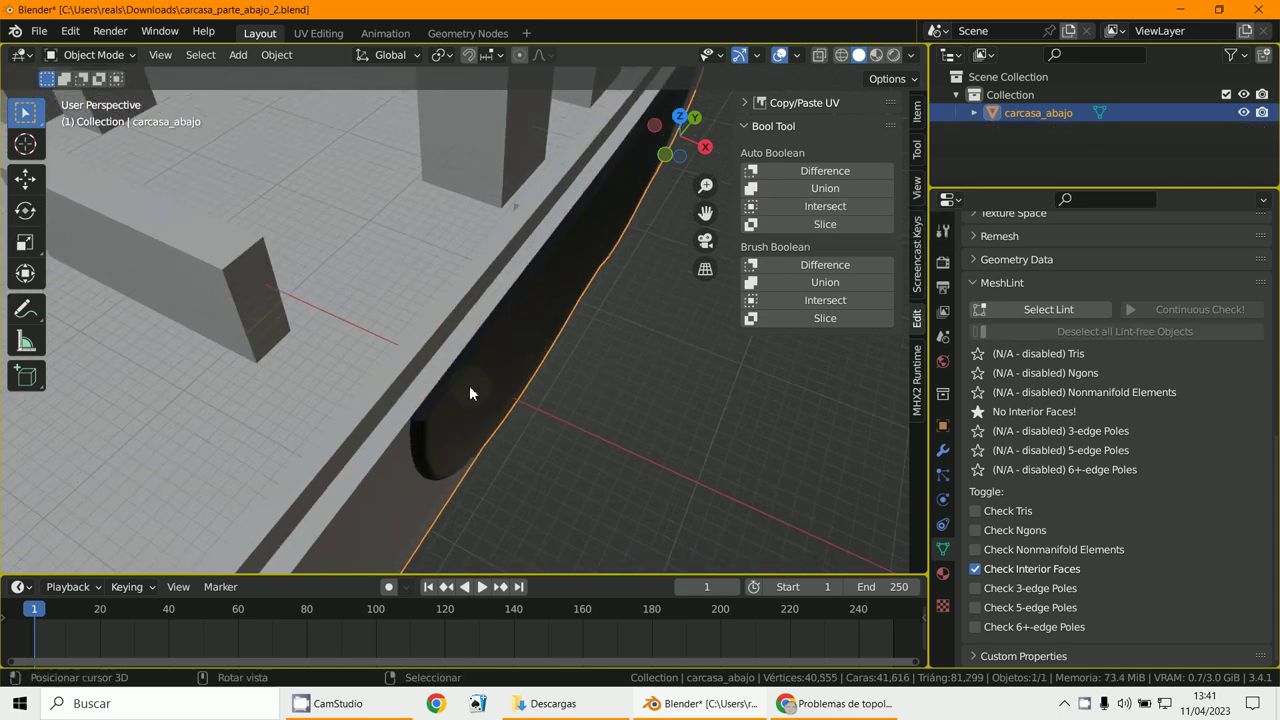
scroll(504, 372, down, 5)
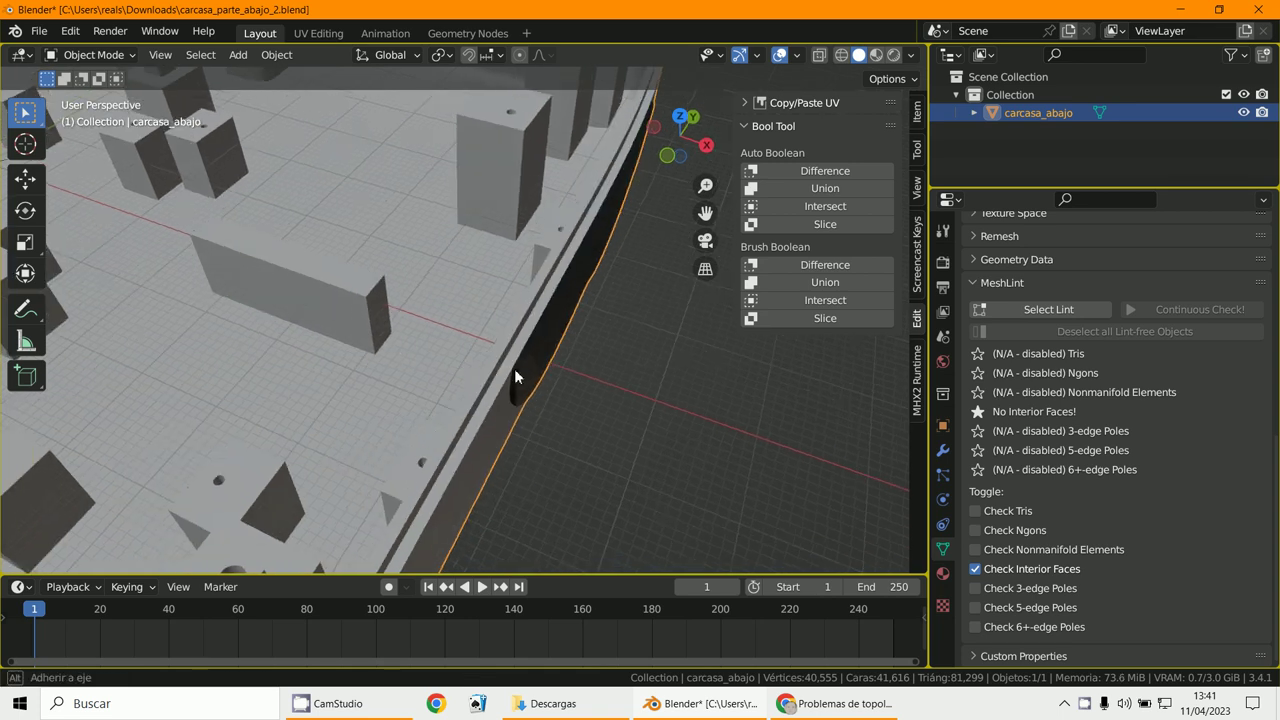
scroll(492, 350, up, 3)
shift+middle_drag(554, 370, 452, 322)
scroll(473, 344, down, 3)
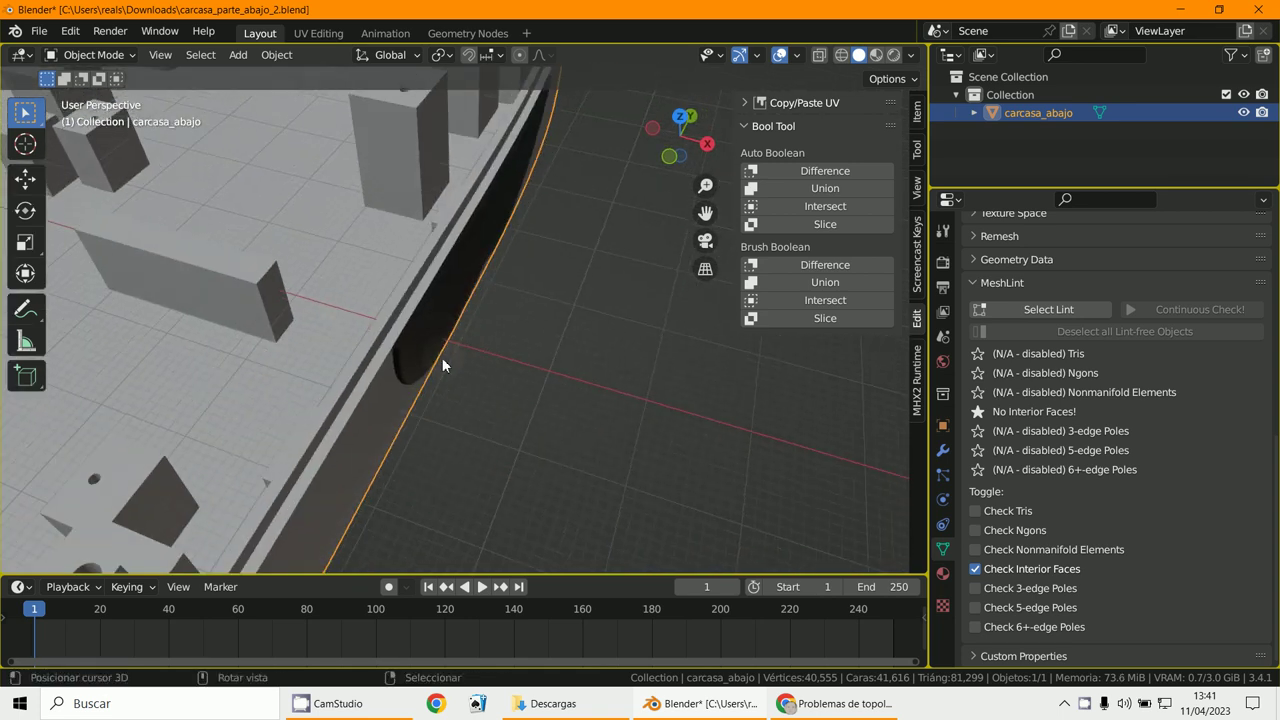
scroll(442, 364, down, 5)
scroll(480, 360, up, 5)
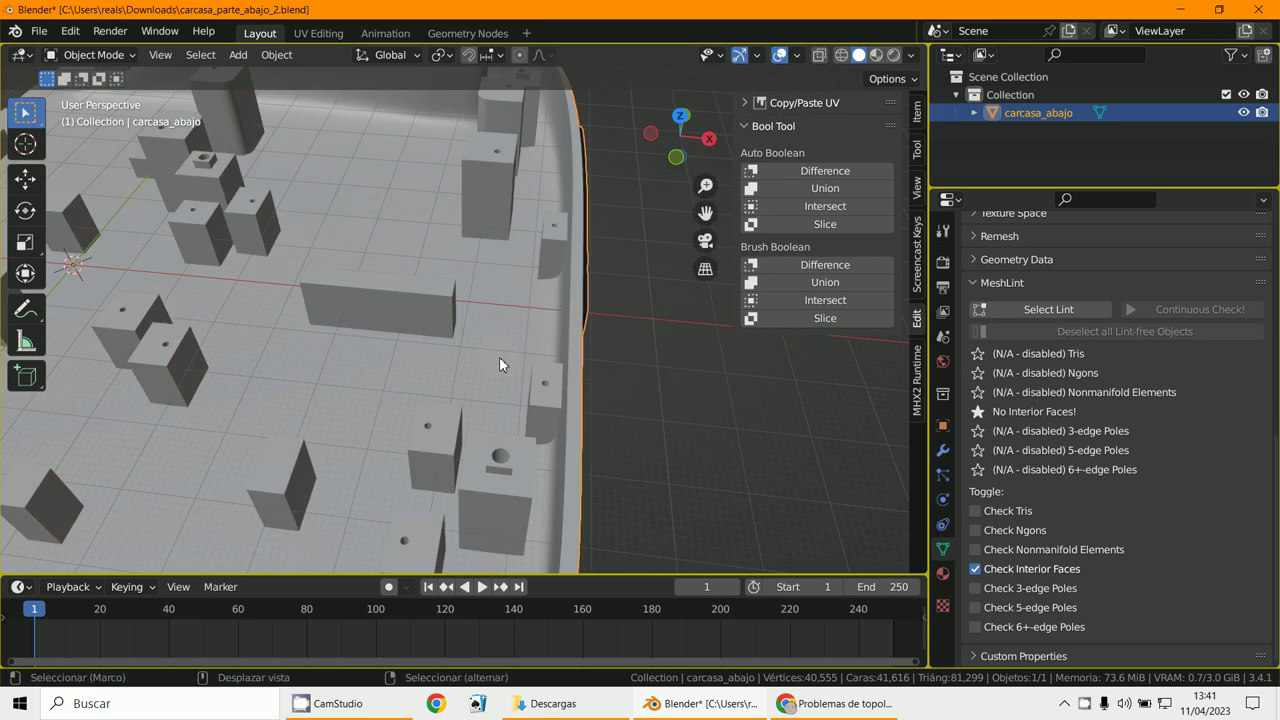
middle_drag(499, 356, 467, 366)
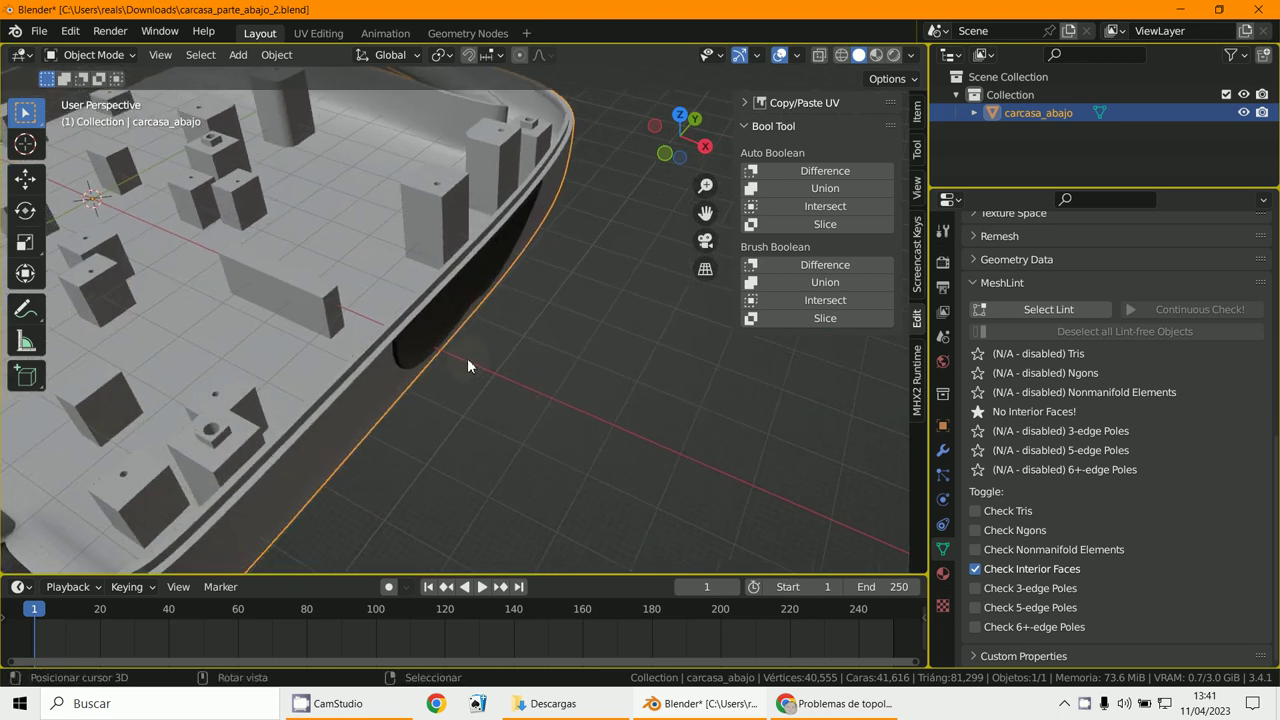
scroll(467, 358, up, 4)
scroll(459, 343, down, 3)
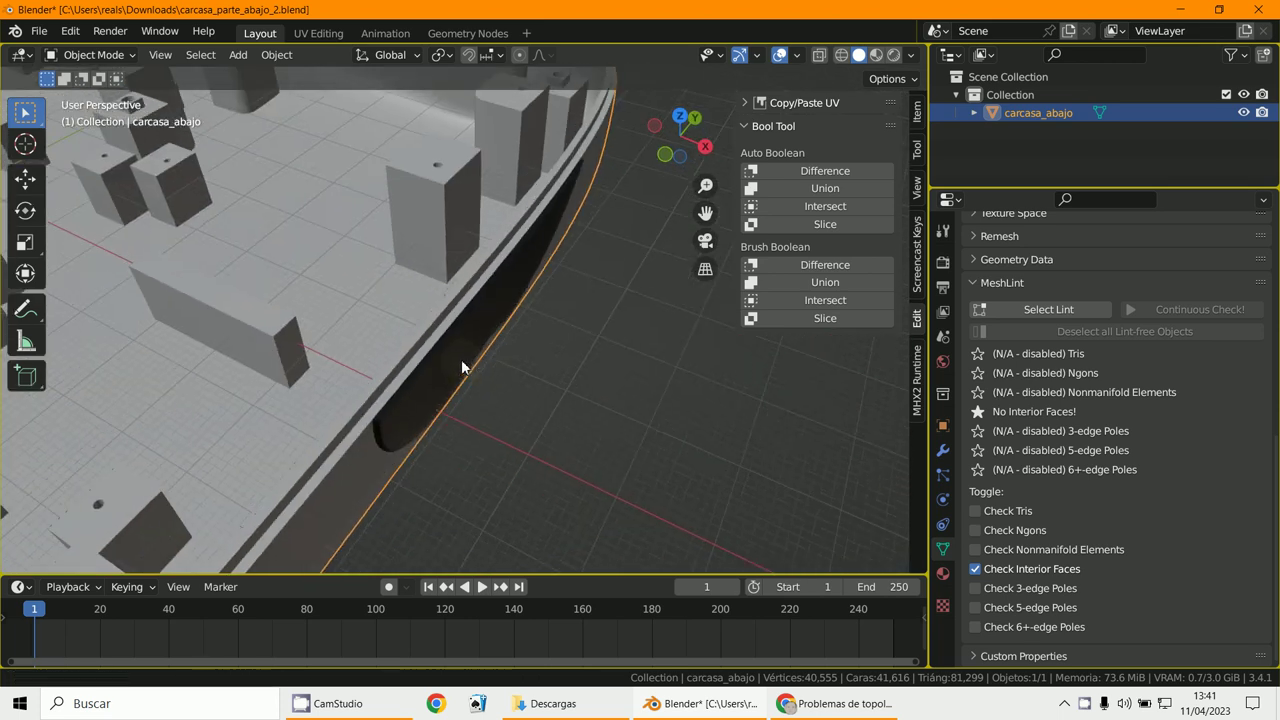
Enter Edit Mode on the casing, select all geometry linked to its body, and try moving that selection.
scroll(461, 362, down, 5)
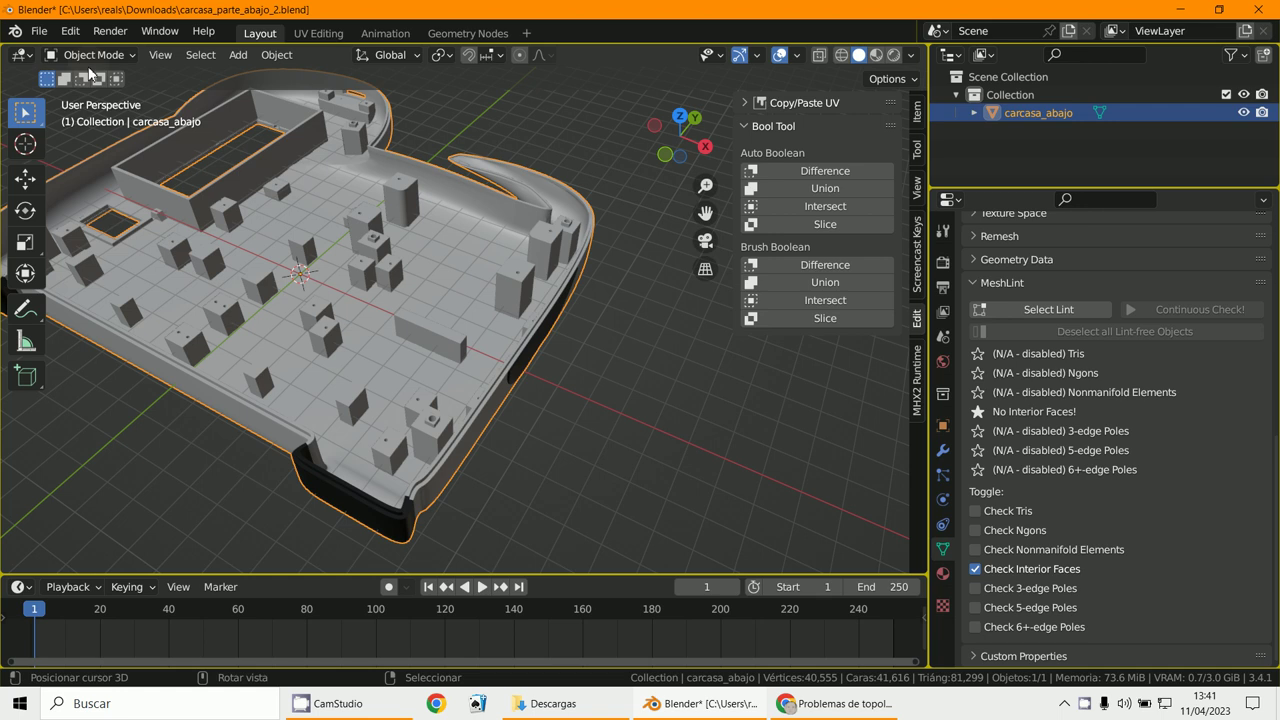
click(92, 55)
click(90, 92)
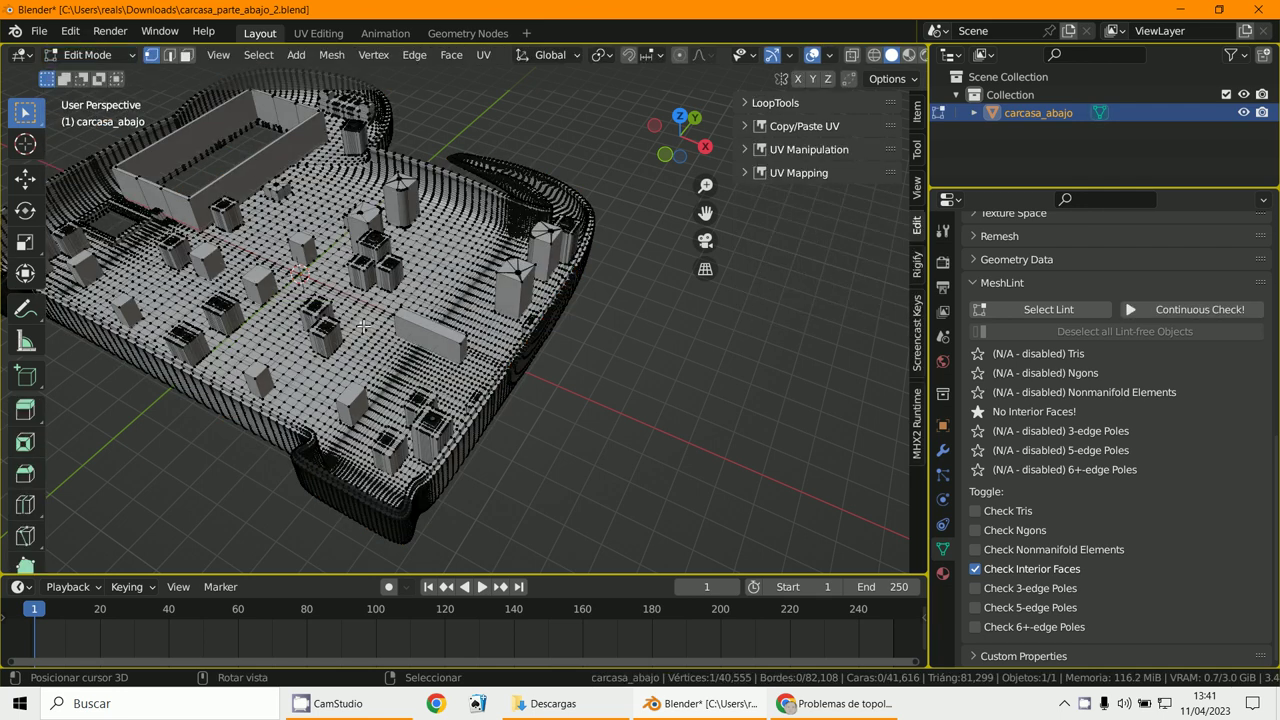
key(ctrl+l)
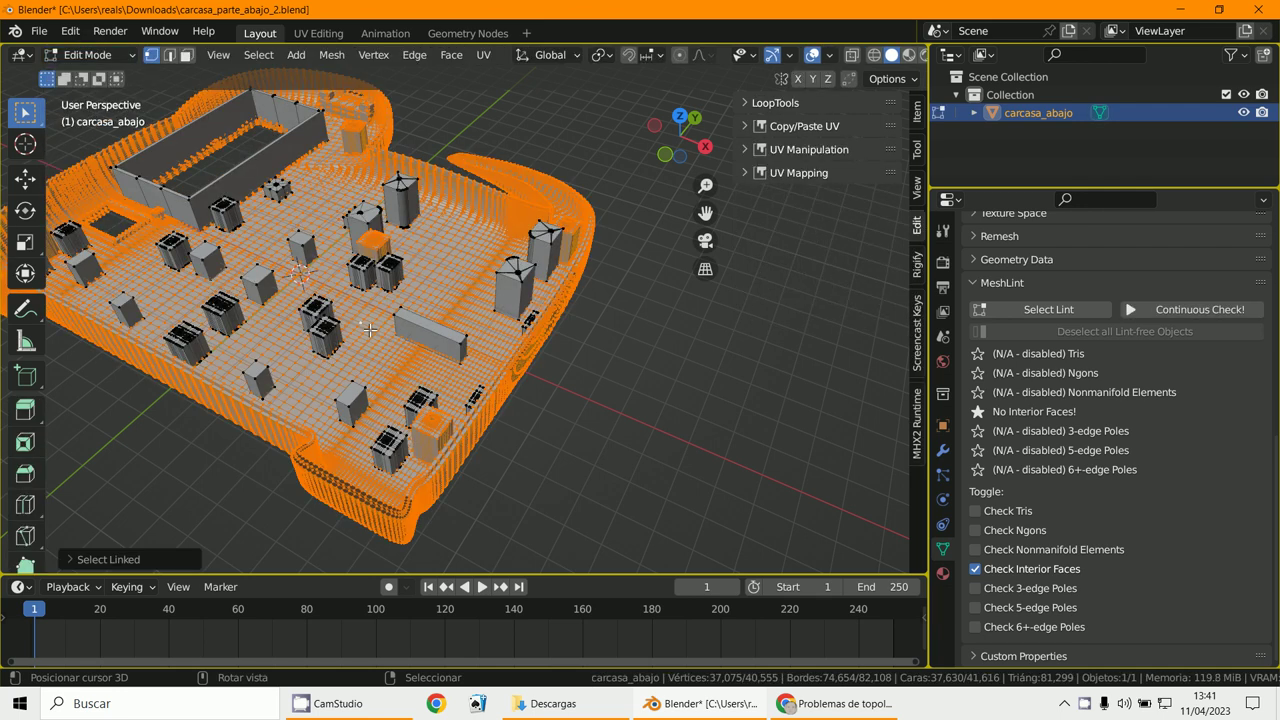
scroll(370, 328, down, 3)
scroll(373, 328, up, 5)
middle_drag(373, 328, 495, 378)
scroll(510, 400, up, 3)
scroll(503, 394, down, 5)
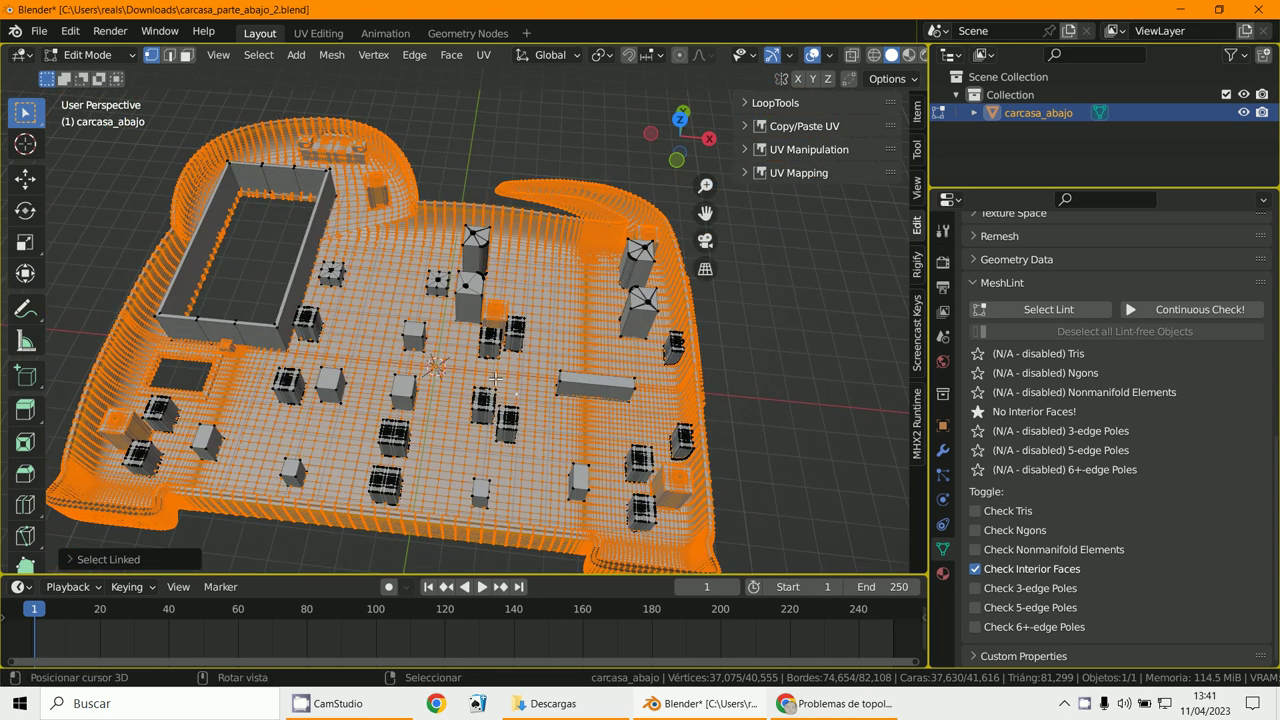
key(g)
right_click(900, 489)
Examine which posts and blocks on the casing floor are left out of the linked selection.
scroll(800, 414, up, 6)
scroll(846, 492, up, 5)
shift+middle_drag(703, 475, 570, 430)
scroll(570, 418, down, 5)
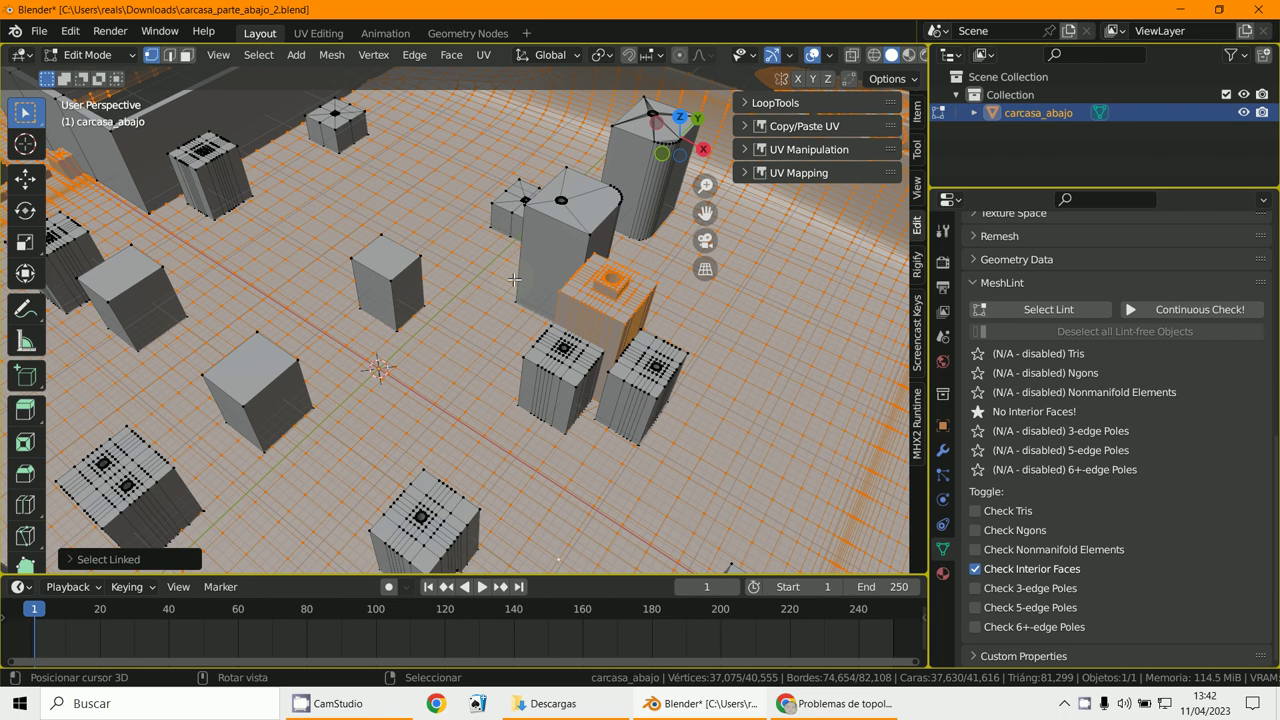
scroll(514, 280, down, 2)
scroll(514, 280, down, 2)
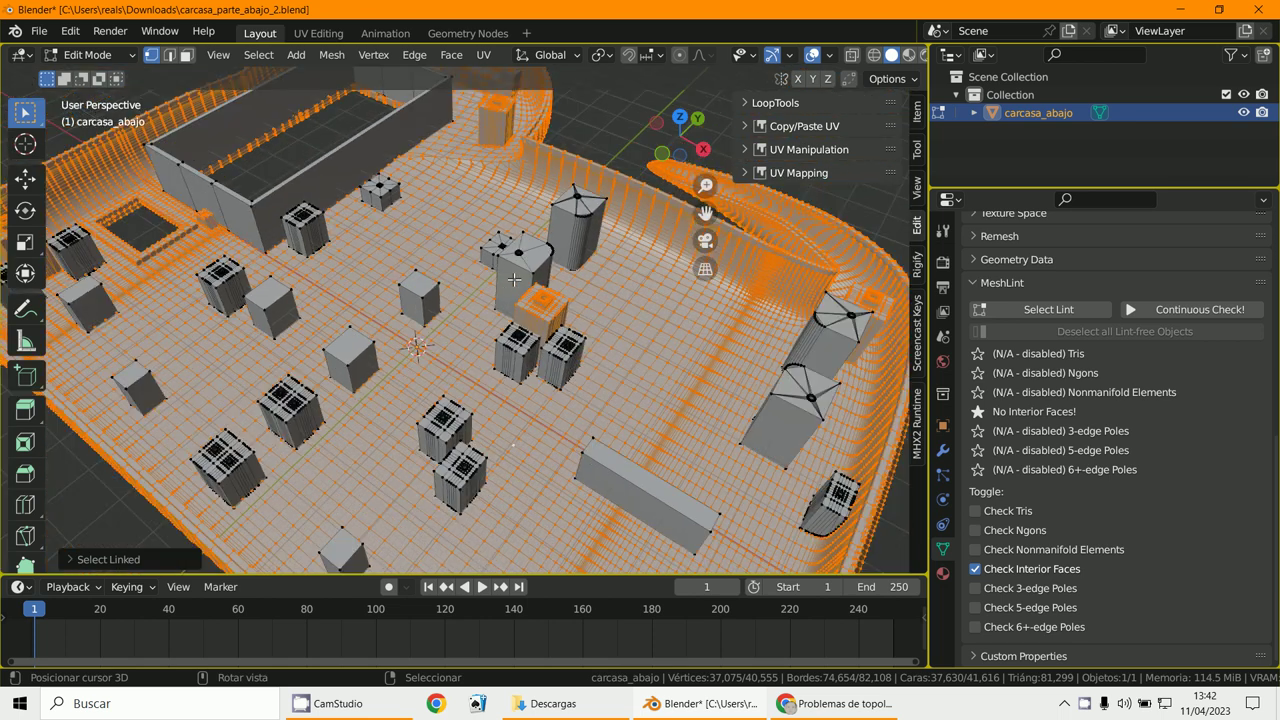
scroll(514, 280, up, 3)
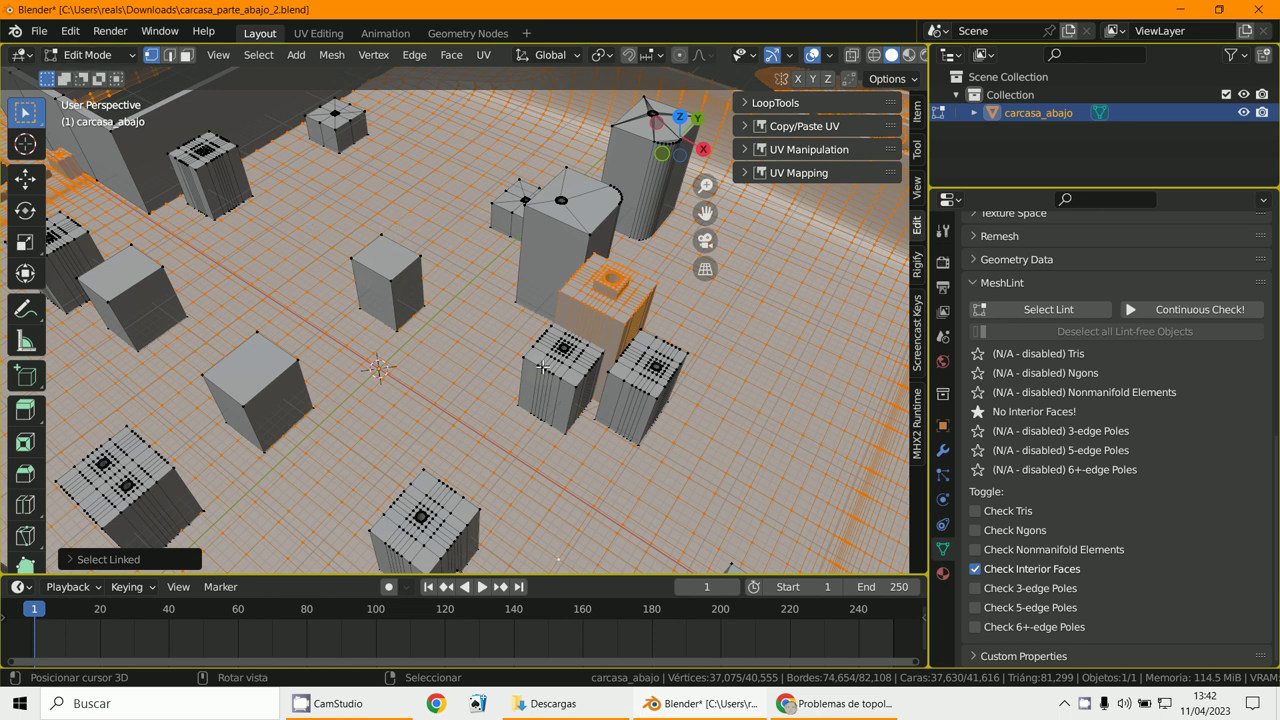
scroll(543, 364, down, 3)
Separate the entire casing mesh by loose parts and return to Object Mode.
key(a)
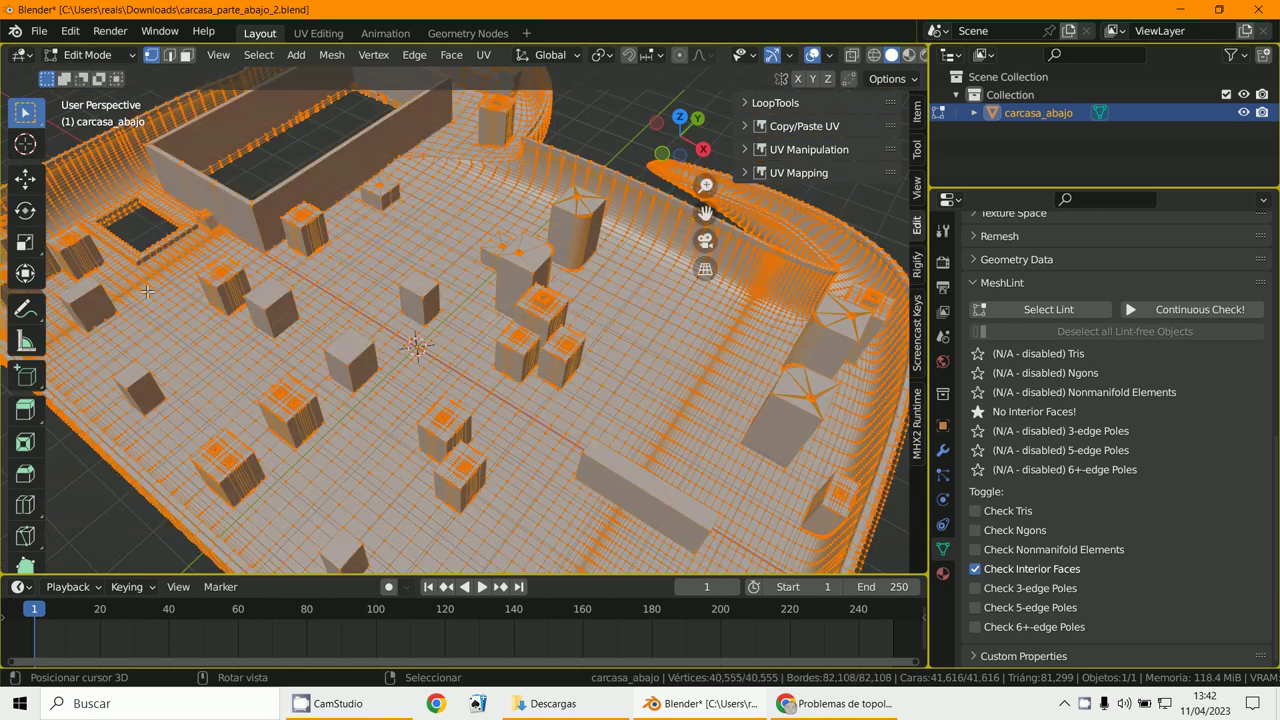
key(p)
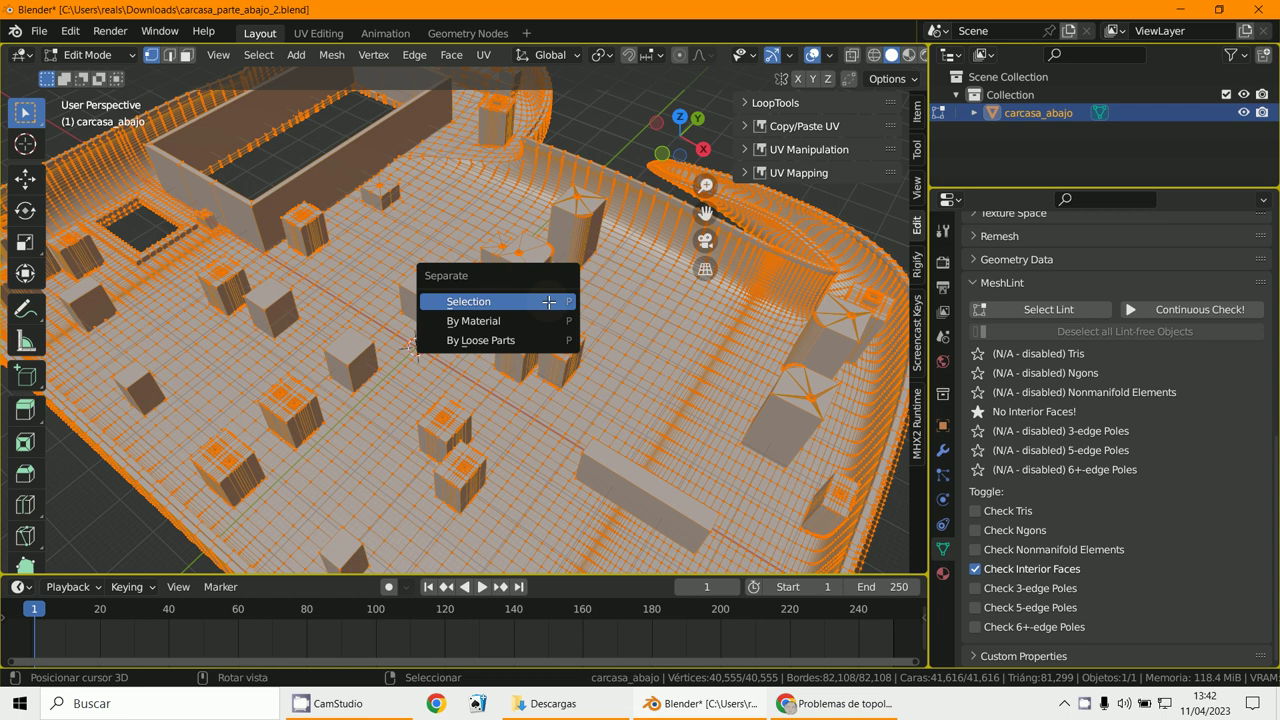
click(488, 341)
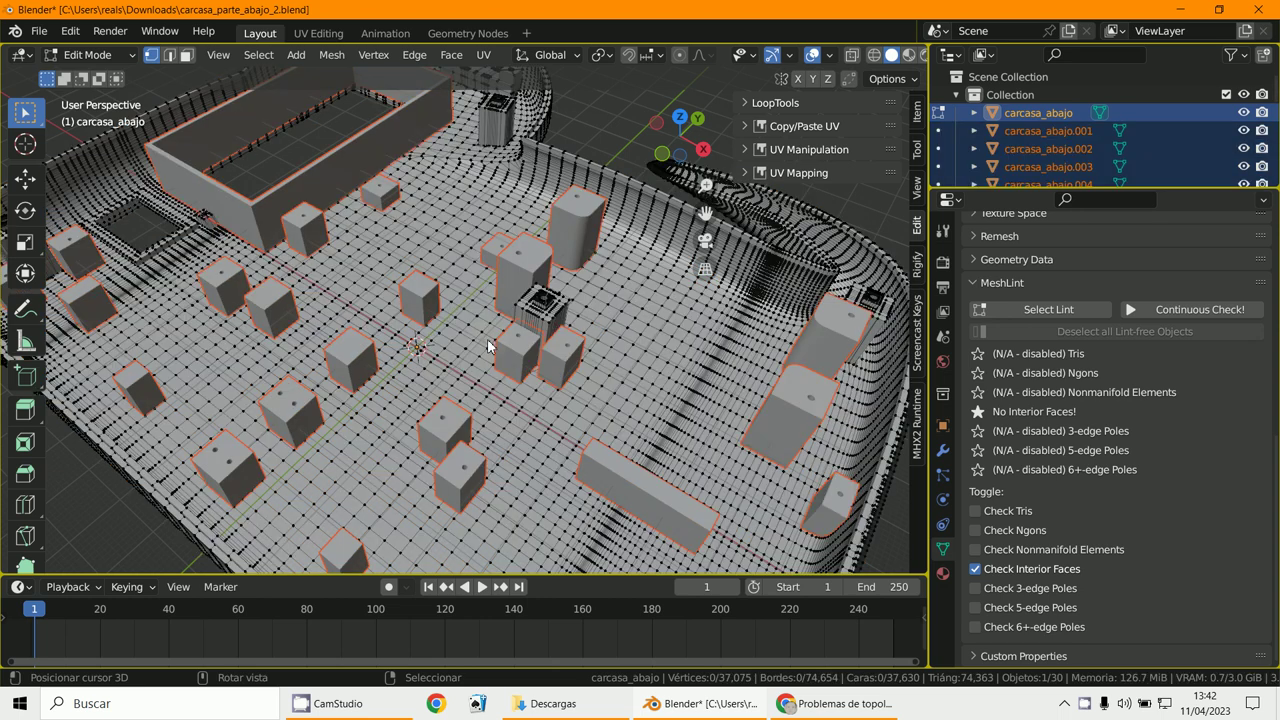
click(80, 60)
click(82, 77)
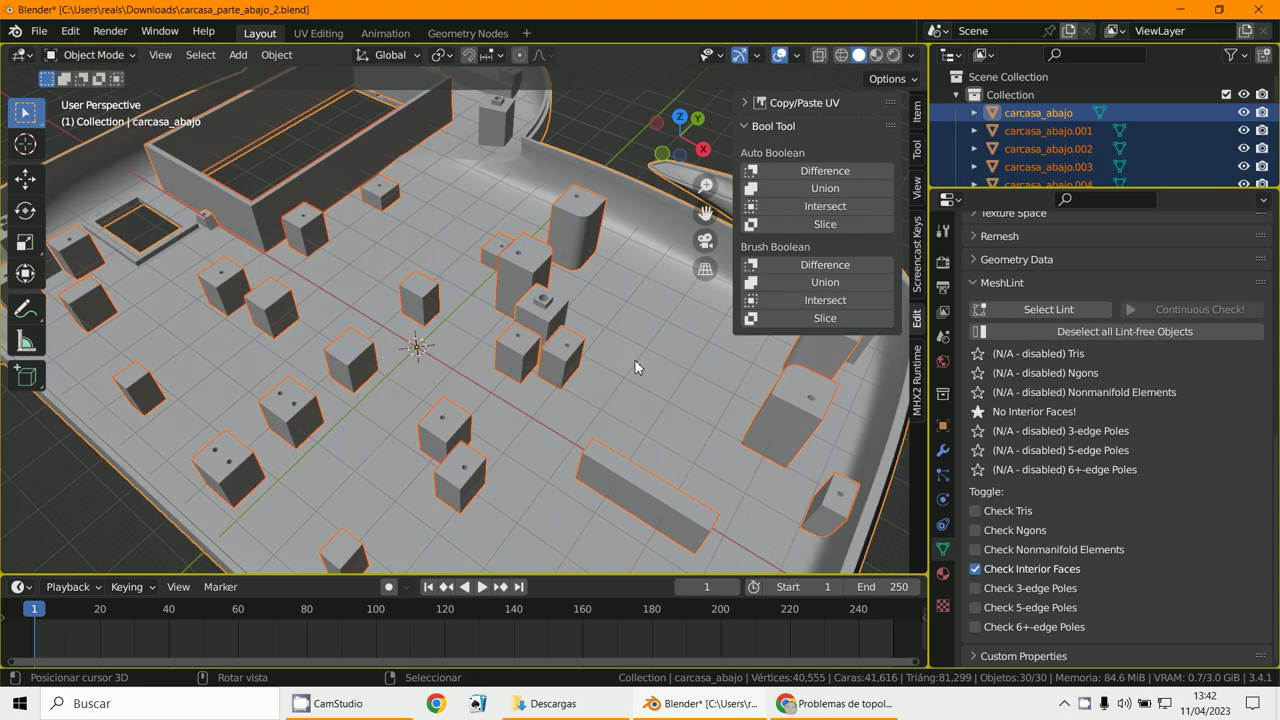
Merge the post carcasa_abajo.011 into the casing with Auto Boolean Union, keeping the casing active, and try moving the result.
click(567, 343)
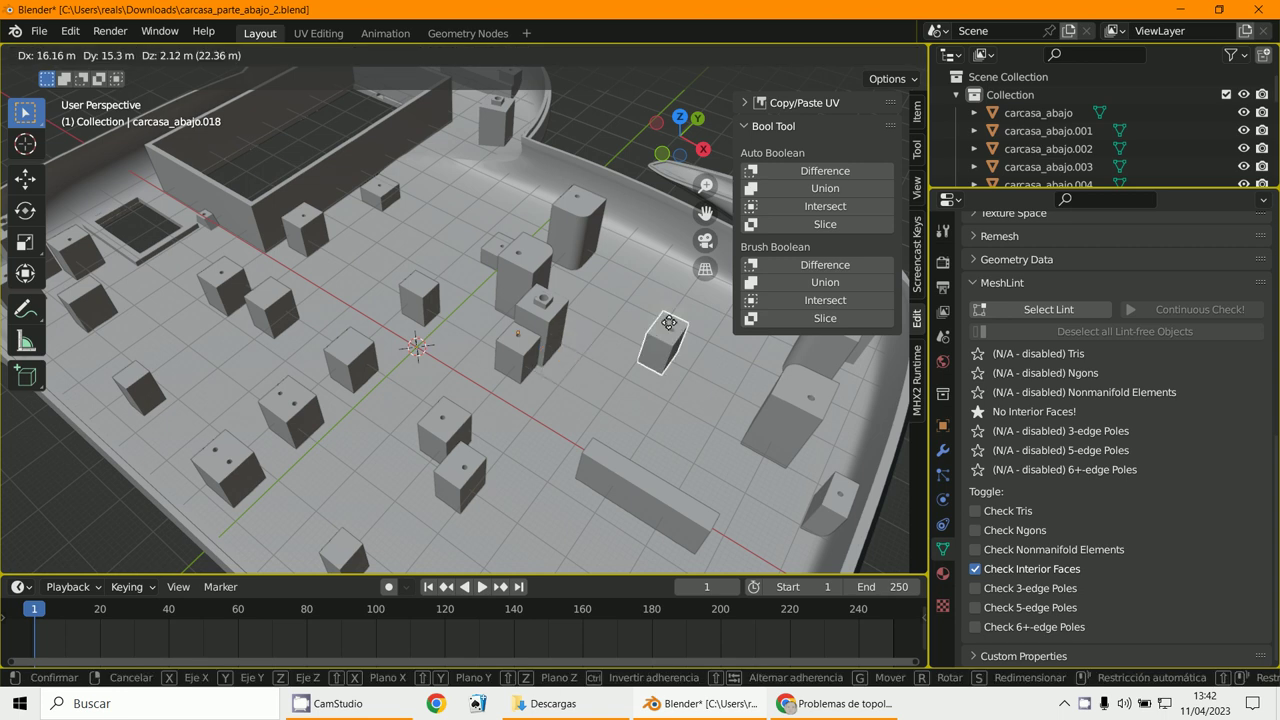
click(517, 355)
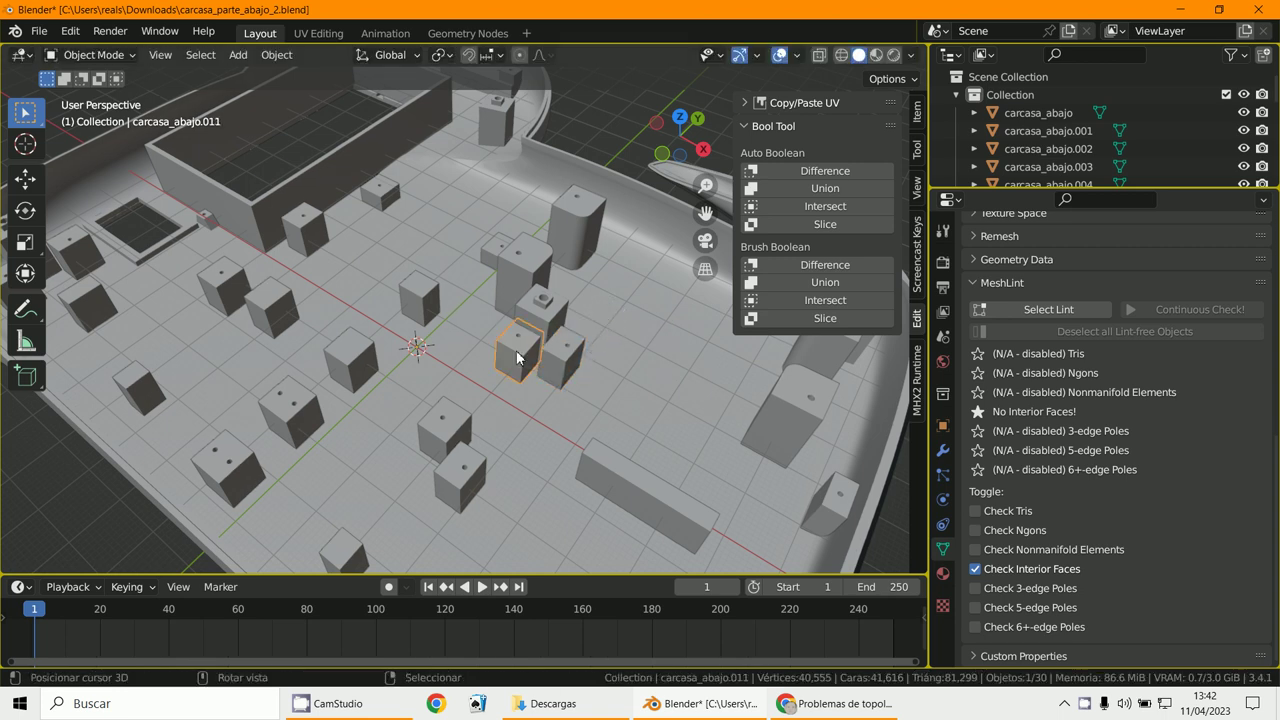
scroll(490, 388, down, 6)
scroll(500, 386, up, 7)
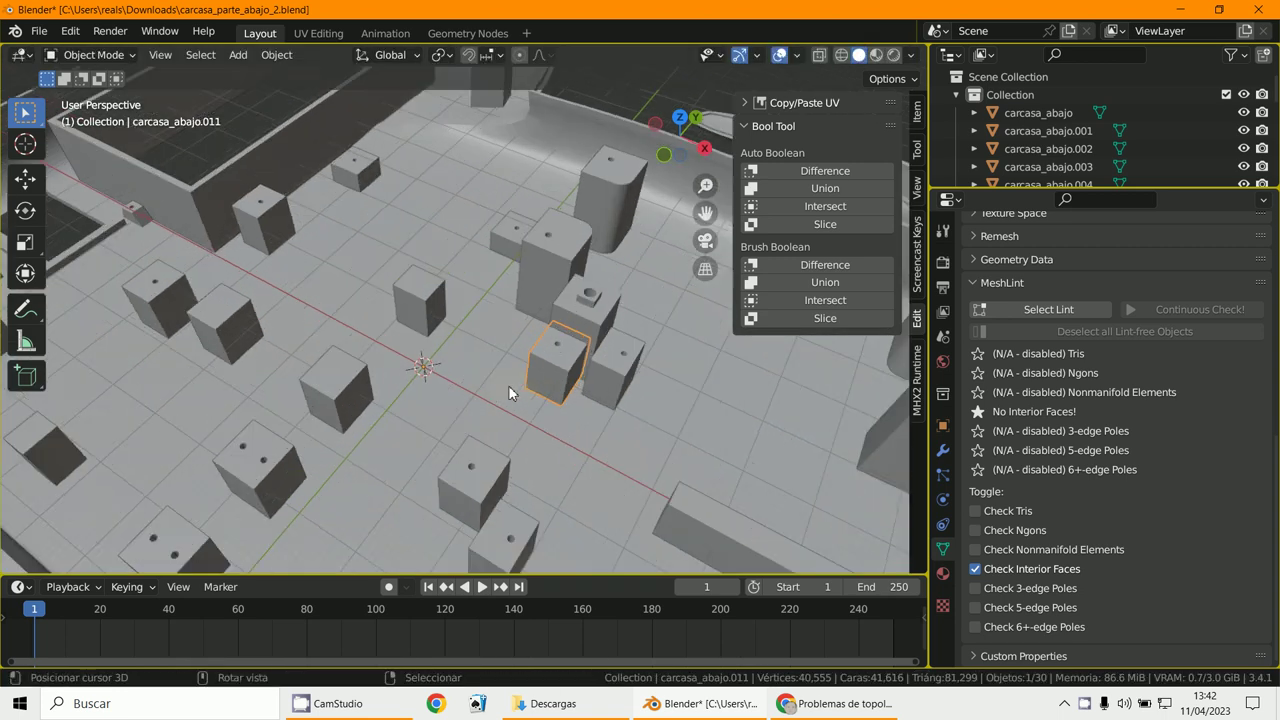
scroll(508, 385, up, 5)
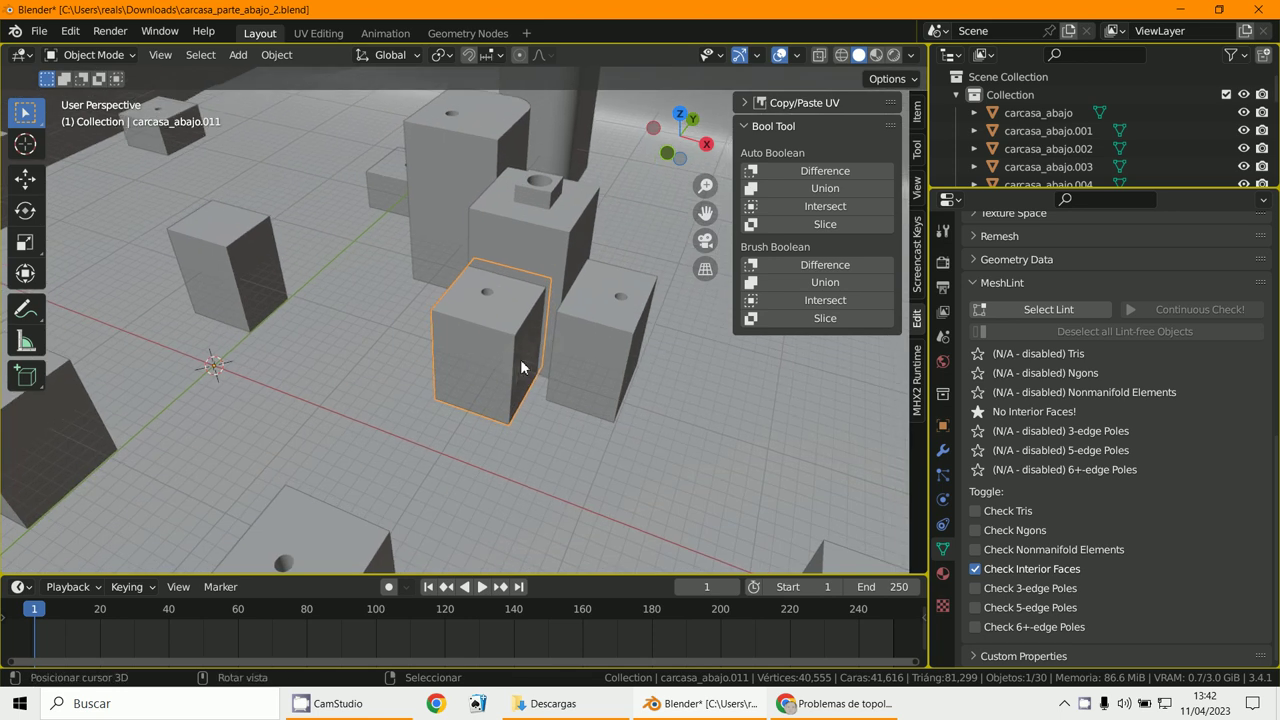
scroll(618, 370, down, 4)
scroll(614, 377, up, 6)
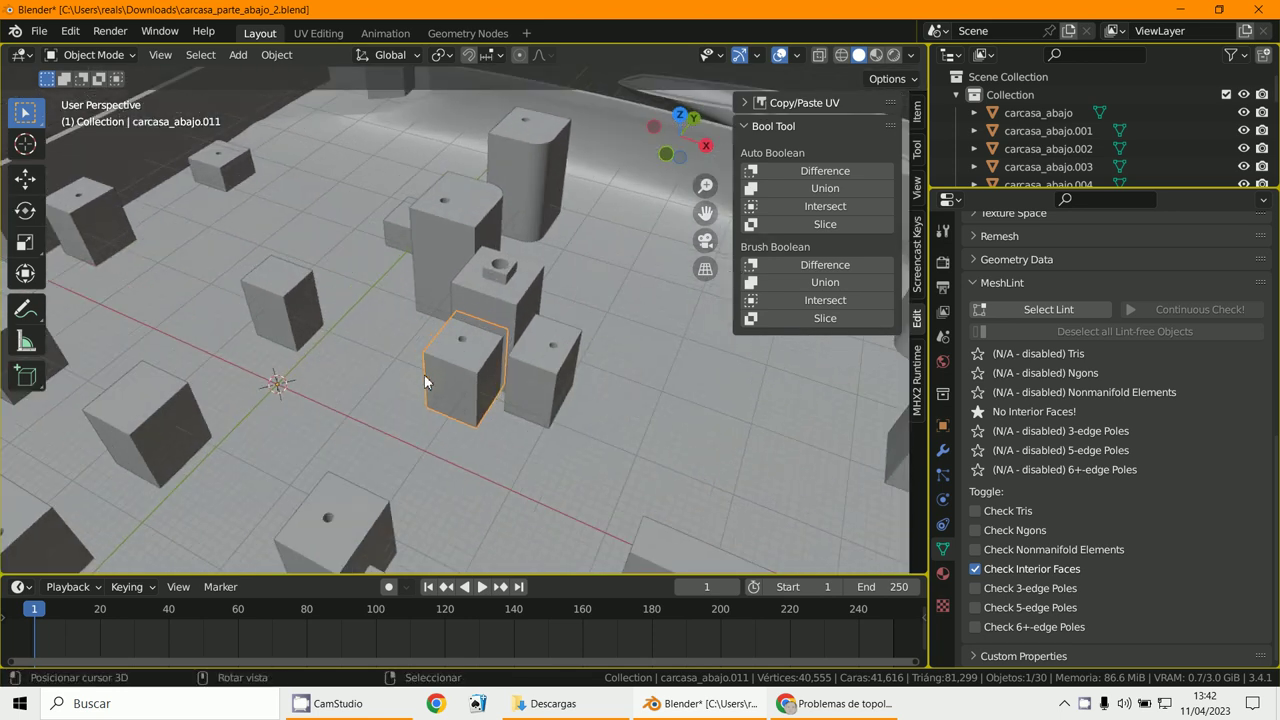
shift+click(500, 479)
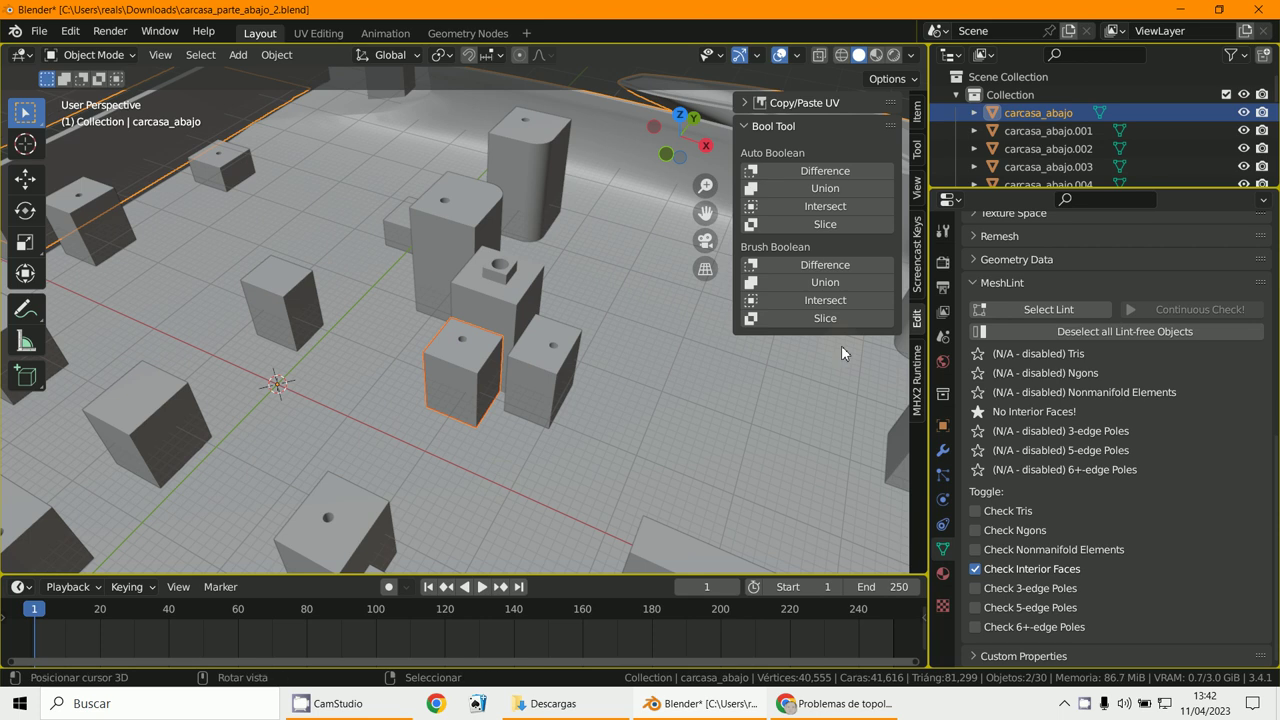
click(860, 188)
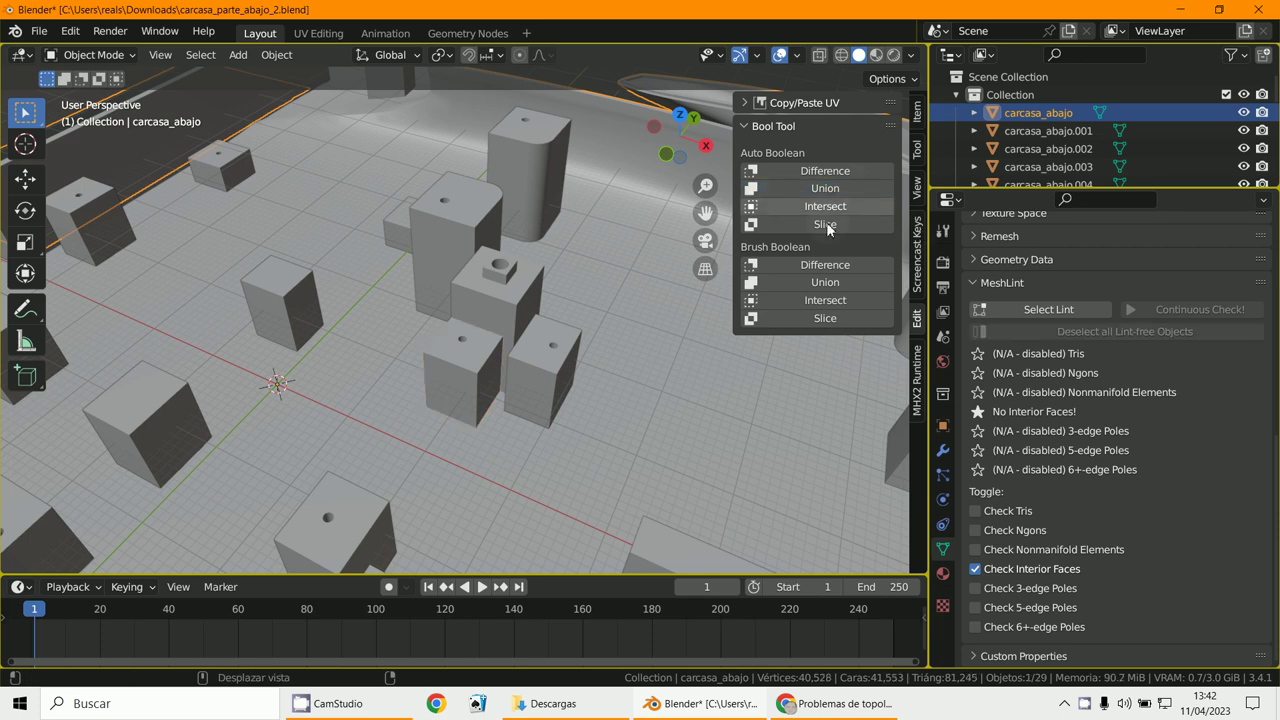
key(g)
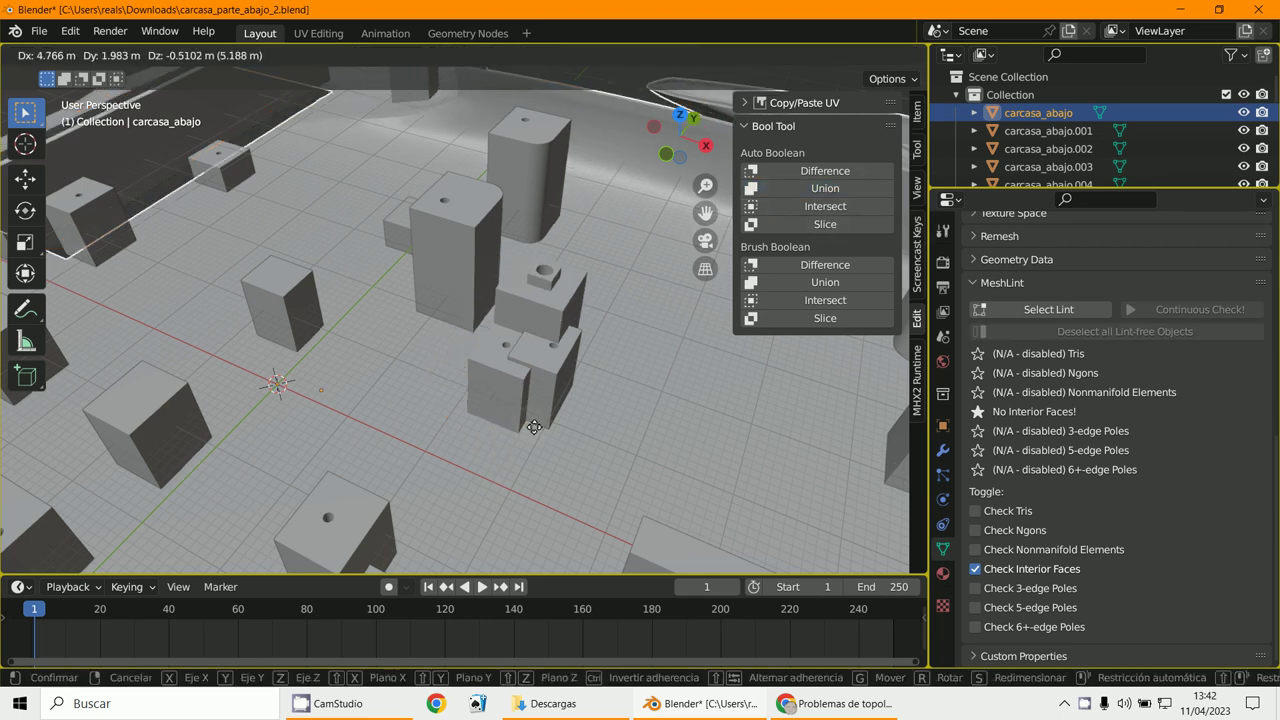
right_click(484, 426)
Merge the neighbouring post carcasa_abajo.018 into the casing with Auto Boolean Union, keeping the casing active.
right_click(547, 383)
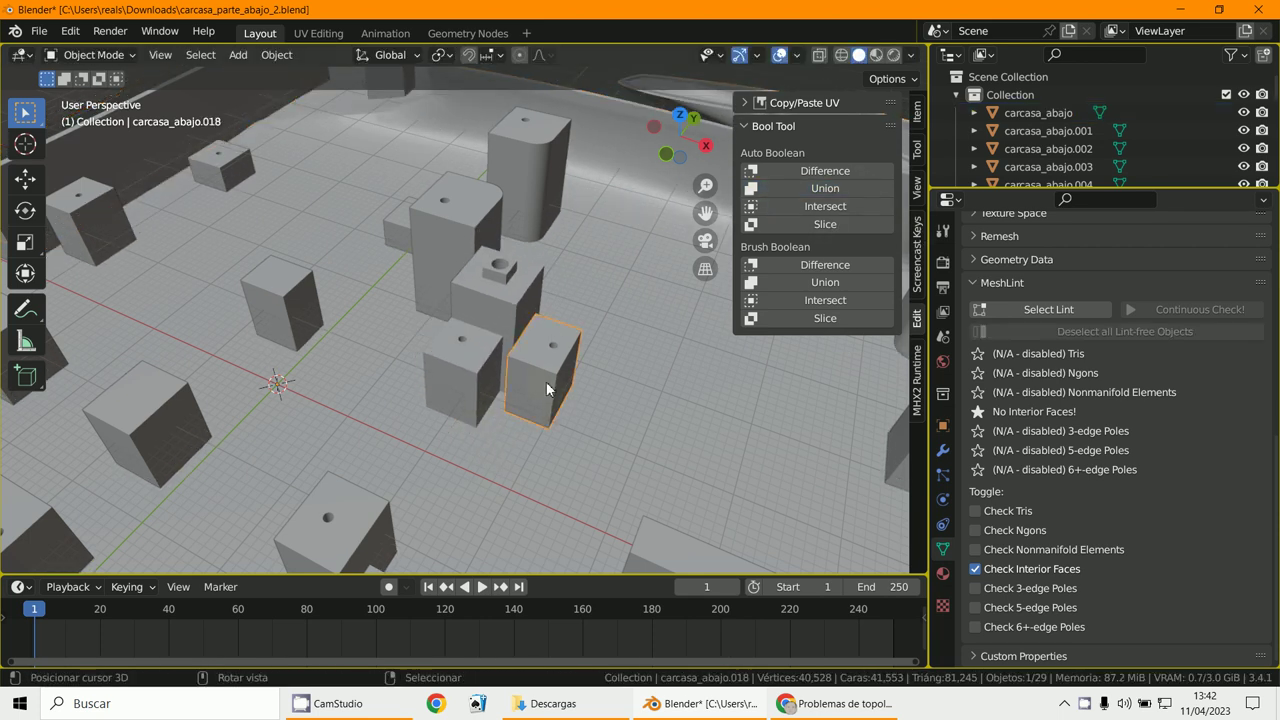
shift+click(643, 459)
click(832, 188)
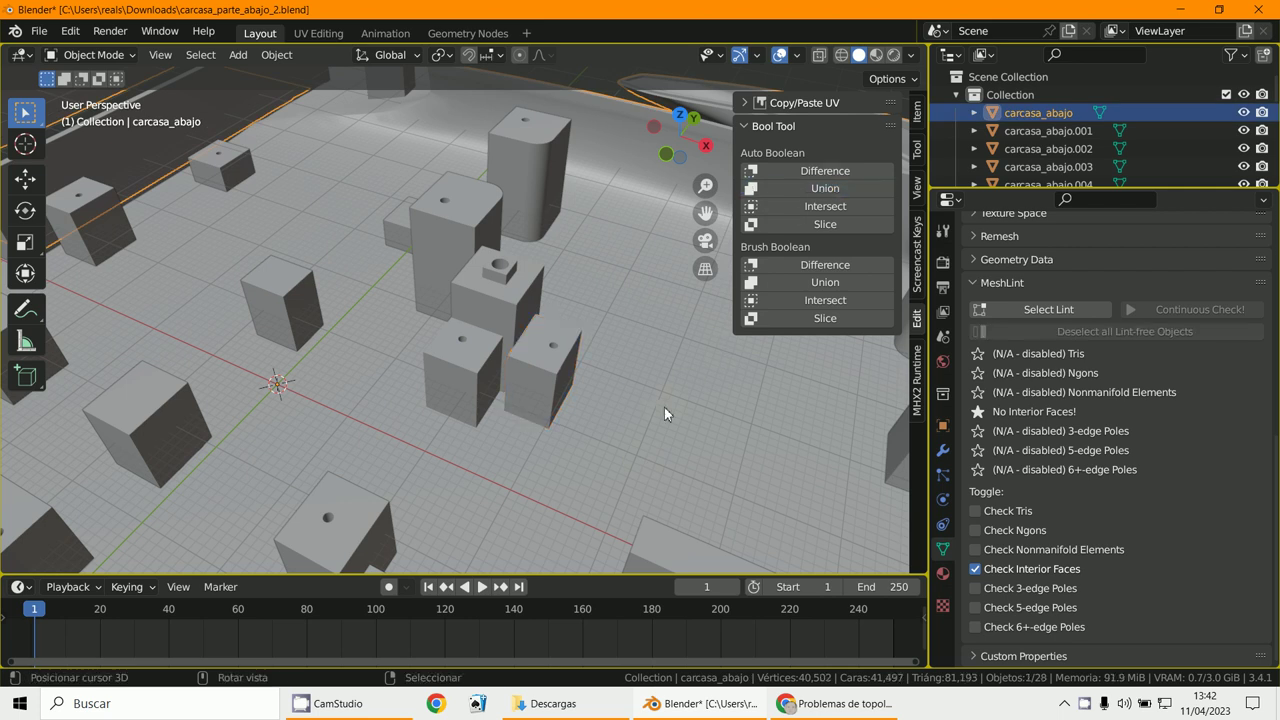
Enter Edit Mode on the casing, select its whole mesh and triangulate all faces.
middle_drag(664, 407, 615, 363)
scroll(580, 382, up, 4)
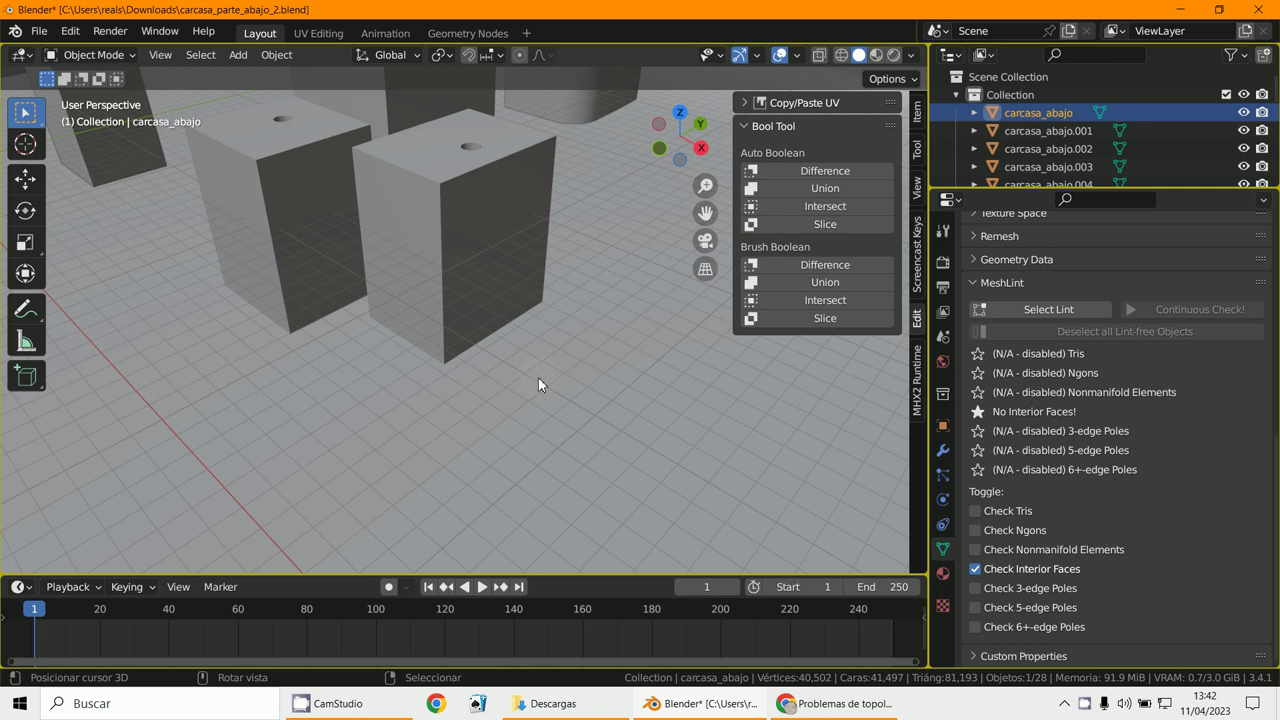
click(92, 55)
click(88, 93)
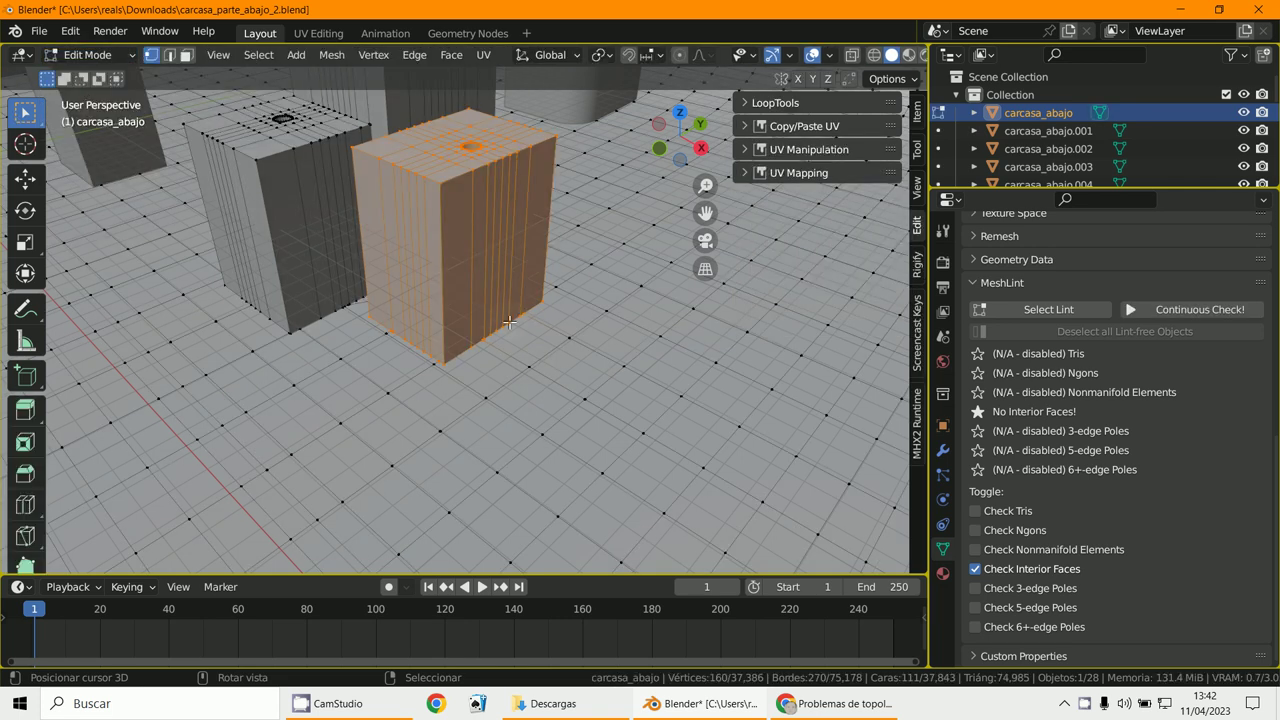
key(alt+a)
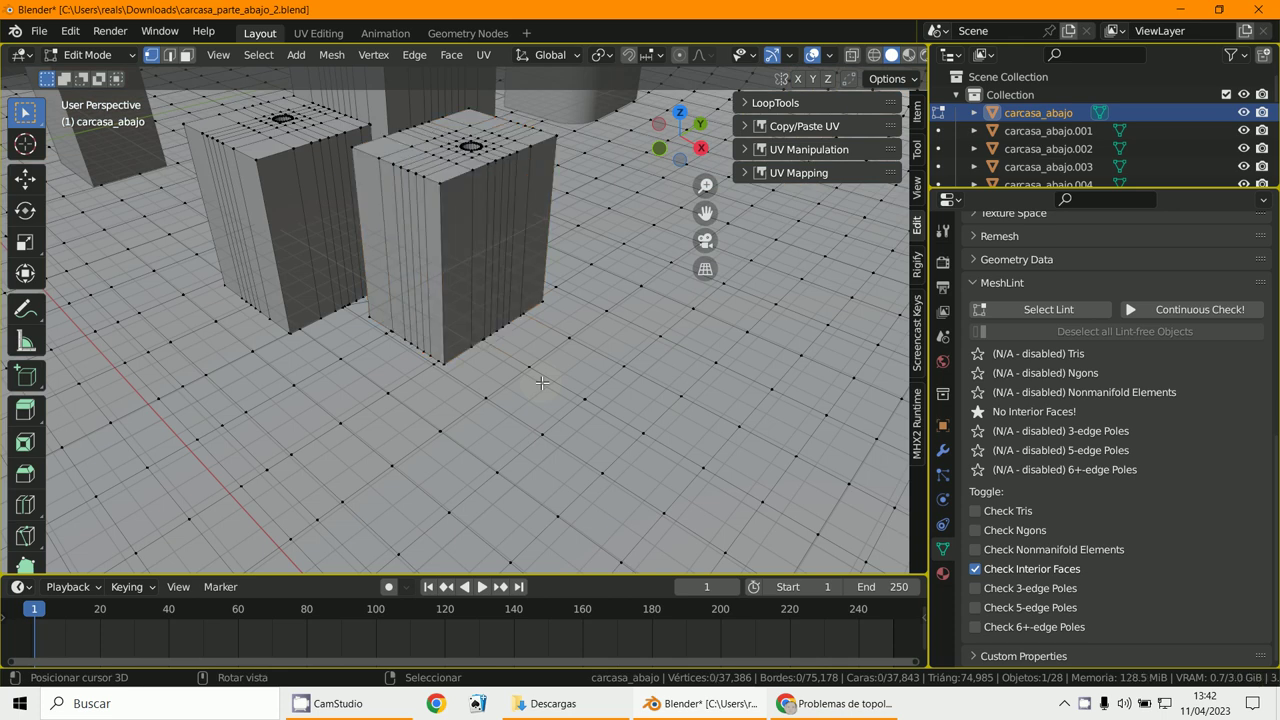
key(a)
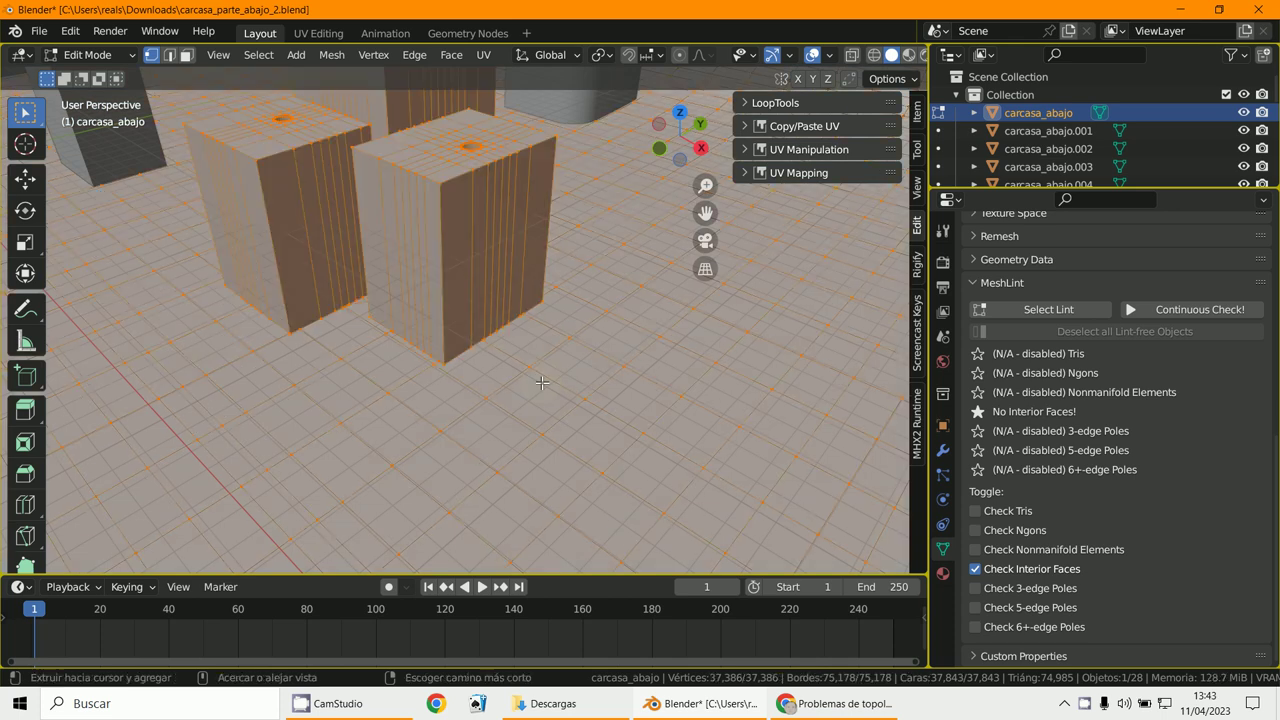
key(ctrl+t)
scroll(541, 382, up, 5)
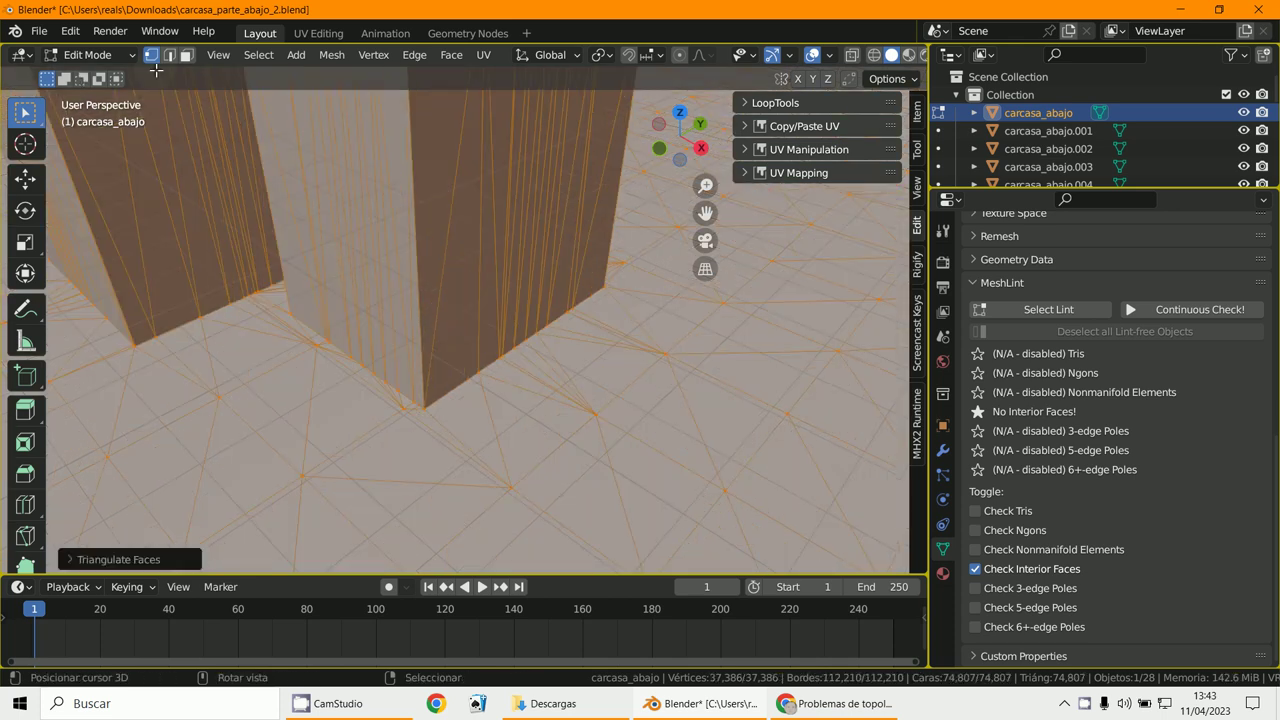
In face selection mode, try moving a triangle at the merged post's base and another on its side.
click(186, 54)
click(501, 368)
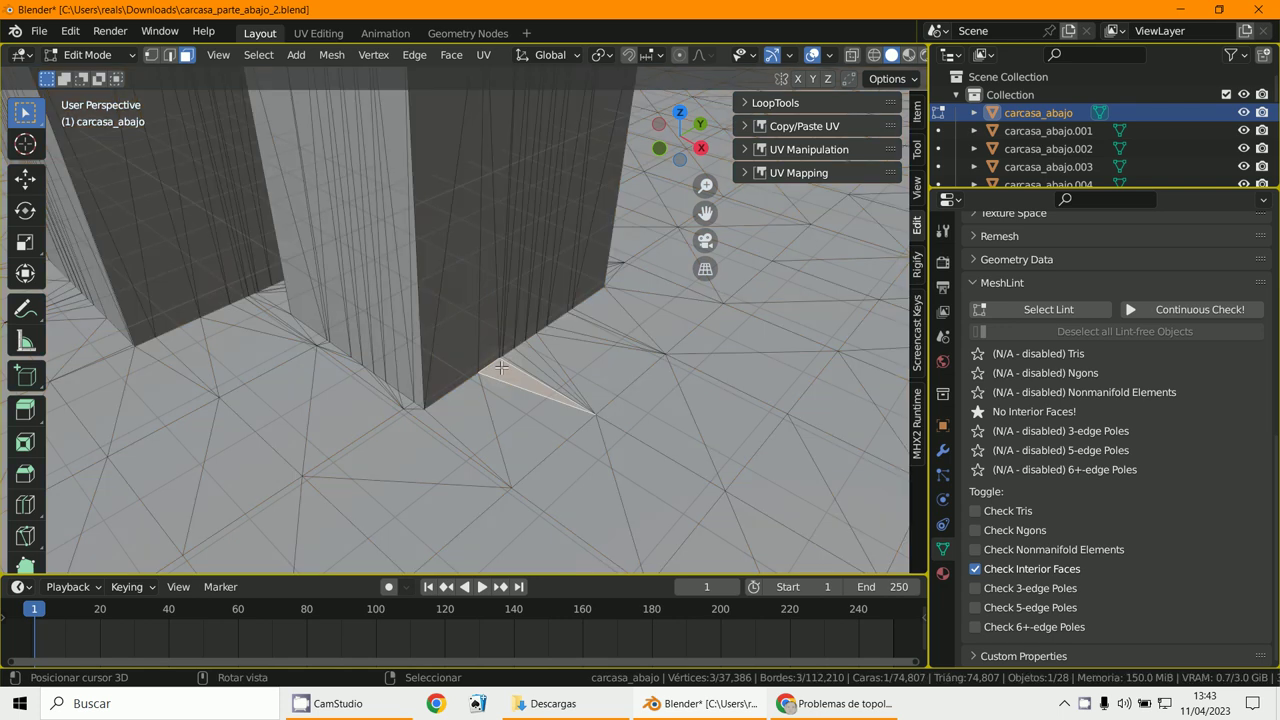
key(g)
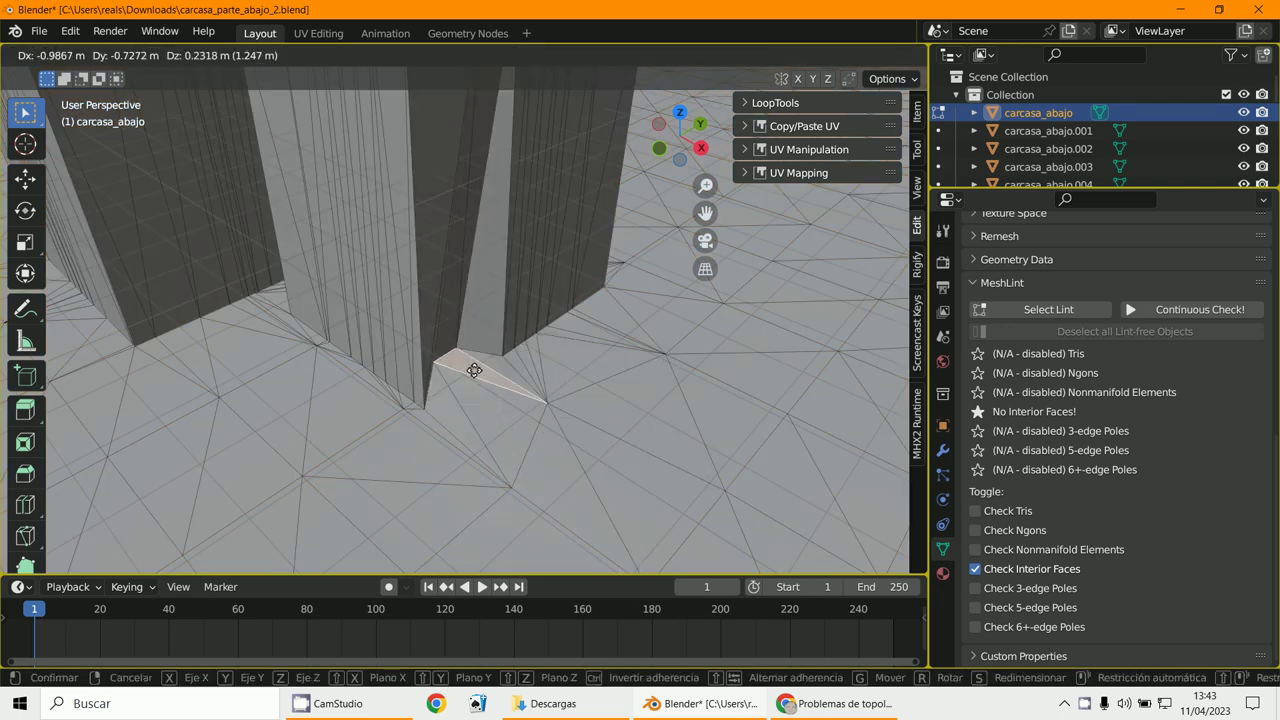
right_click(510, 360)
mouse_move(571, 376)
middle_down()
mouse_move(535, 366)
mouse_move(551, 385)
middle_up()
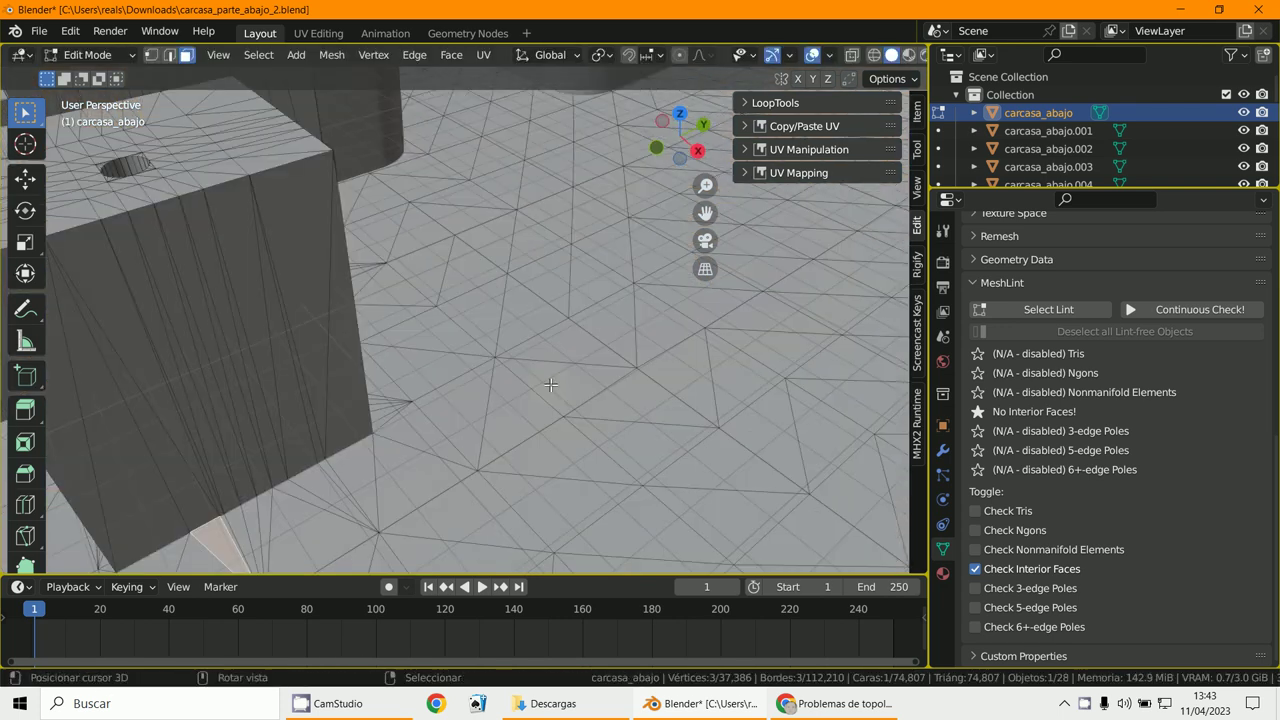
click(345, 430)
key(g)
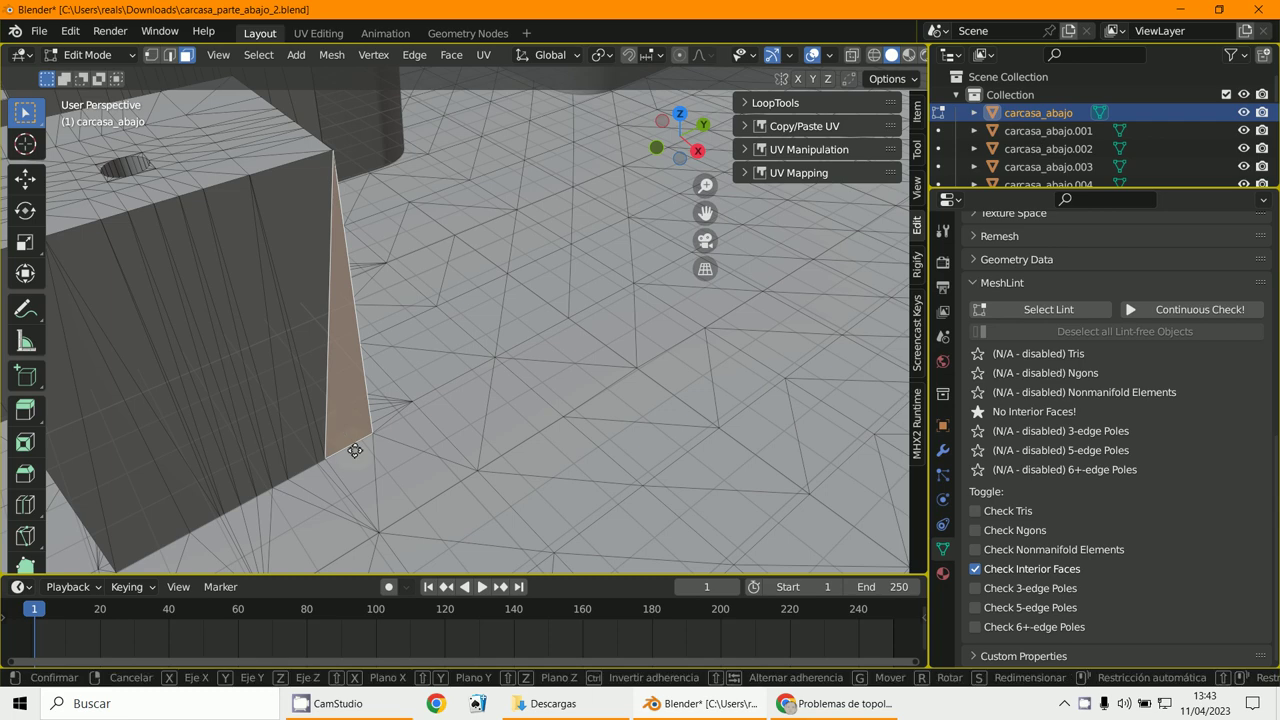
right_click(404, 421)
Examine the triangulated mesh around the merged posts and along the casing's dark outer corner wall.
scroll(440, 425, down, 6)
middle_drag(500, 431, 300, 455)
scroll(360, 435, up, 3)
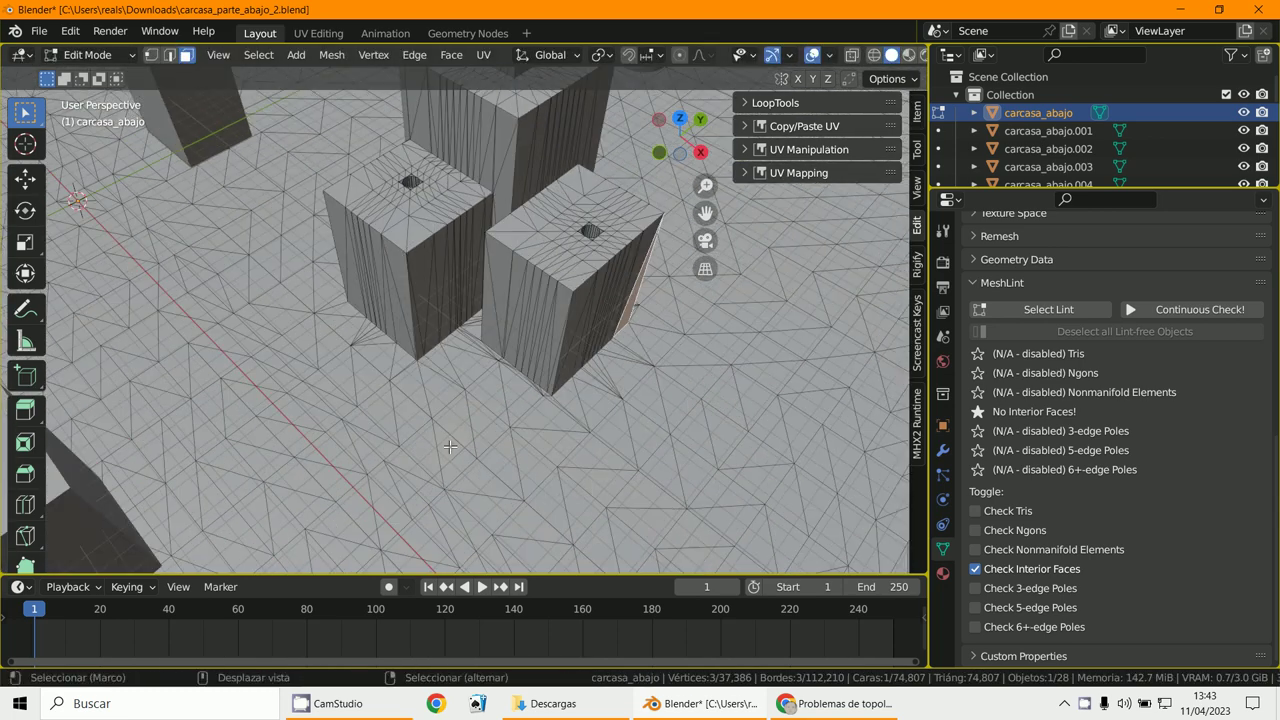
mouse_move(393, 437)
middle_down()
mouse_move(405, 405)
mouse_move(408, 450)
middle_up()
middle_drag(408, 450, 414, 373)
scroll(420, 367, up, 2)
mouse_move(422, 409)
middle_down()
mouse_move(429, 377)
mouse_move(426, 415)
middle_up()
scroll(429, 377, down, 3)
scroll(426, 414, up, 4)
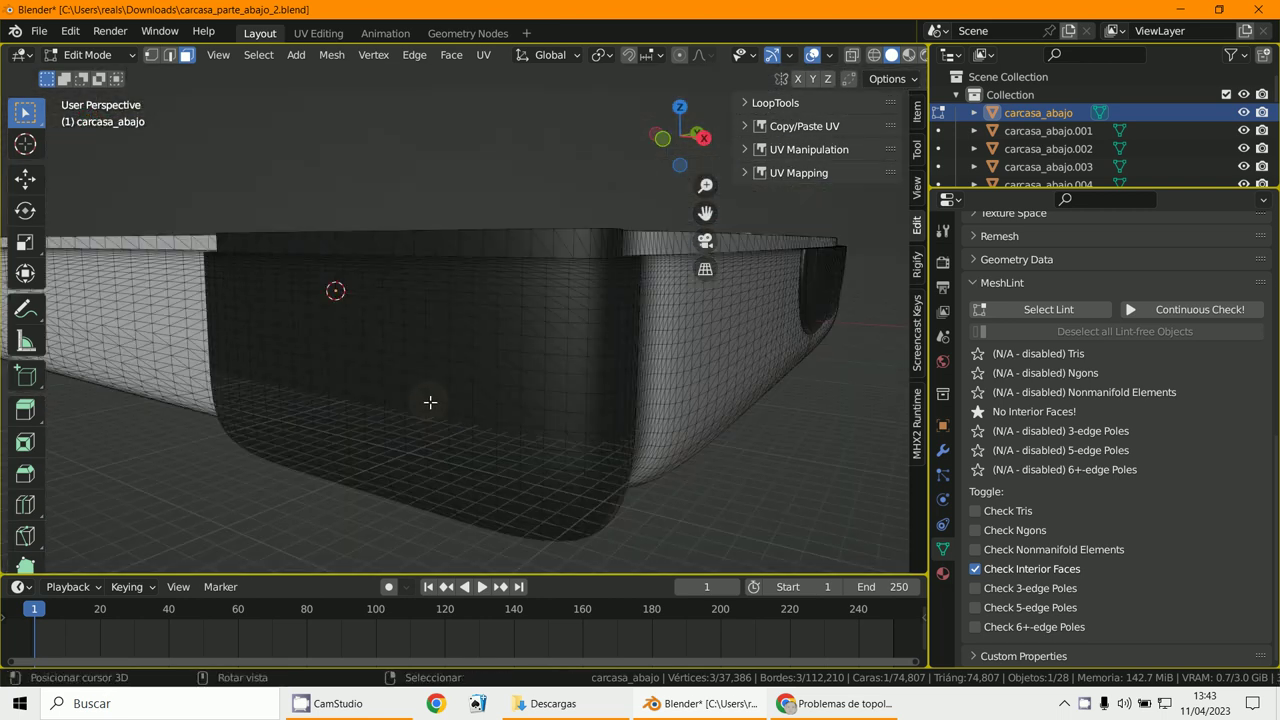
scroll(426, 410, down, 4)
Enable the Face Orientation overlay and inspect the casing's outer walls and merged posts.
click(834, 55)
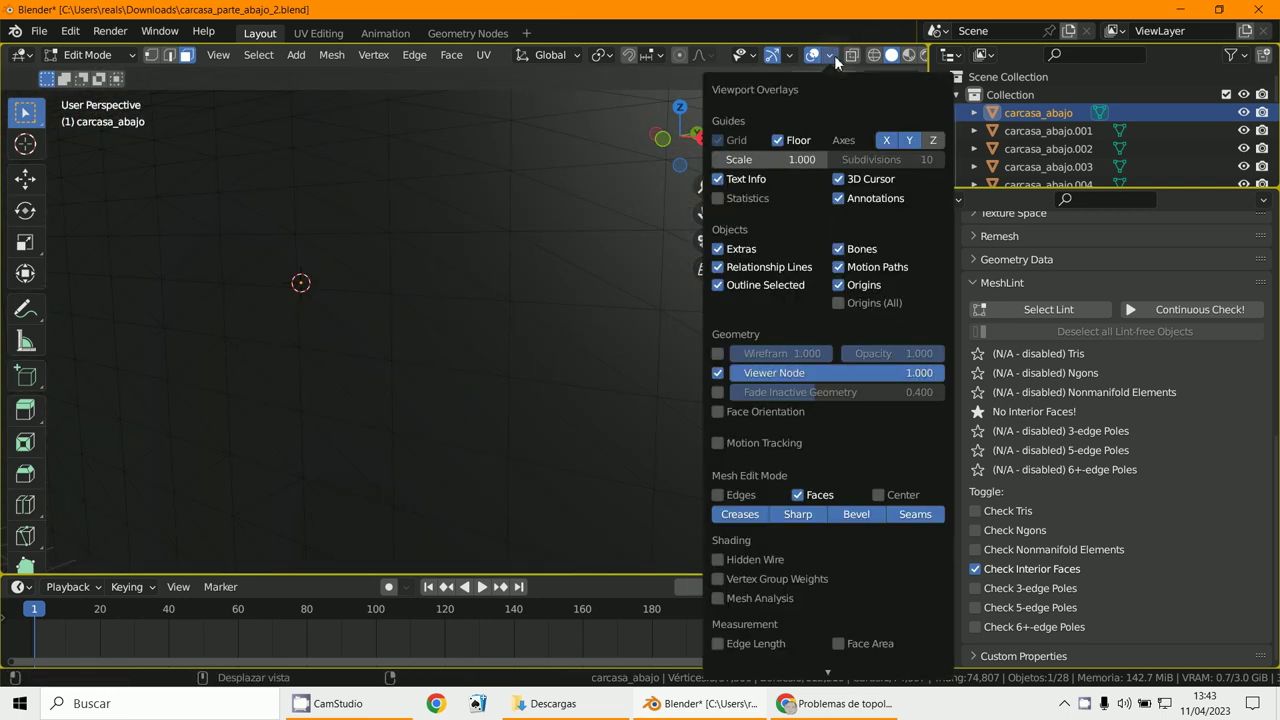
click(719, 411)
scroll(591, 354, down, 4)
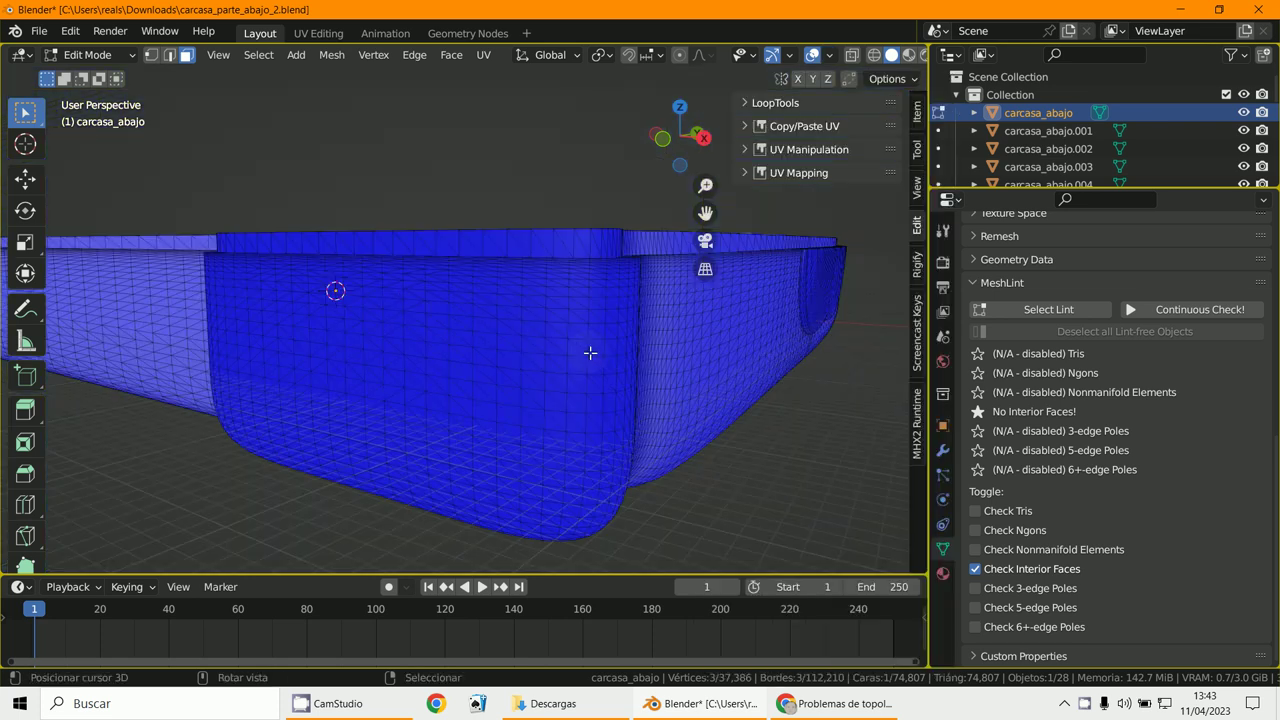
middle_drag(588, 359, 599, 373)
scroll(598, 372, up, 8)
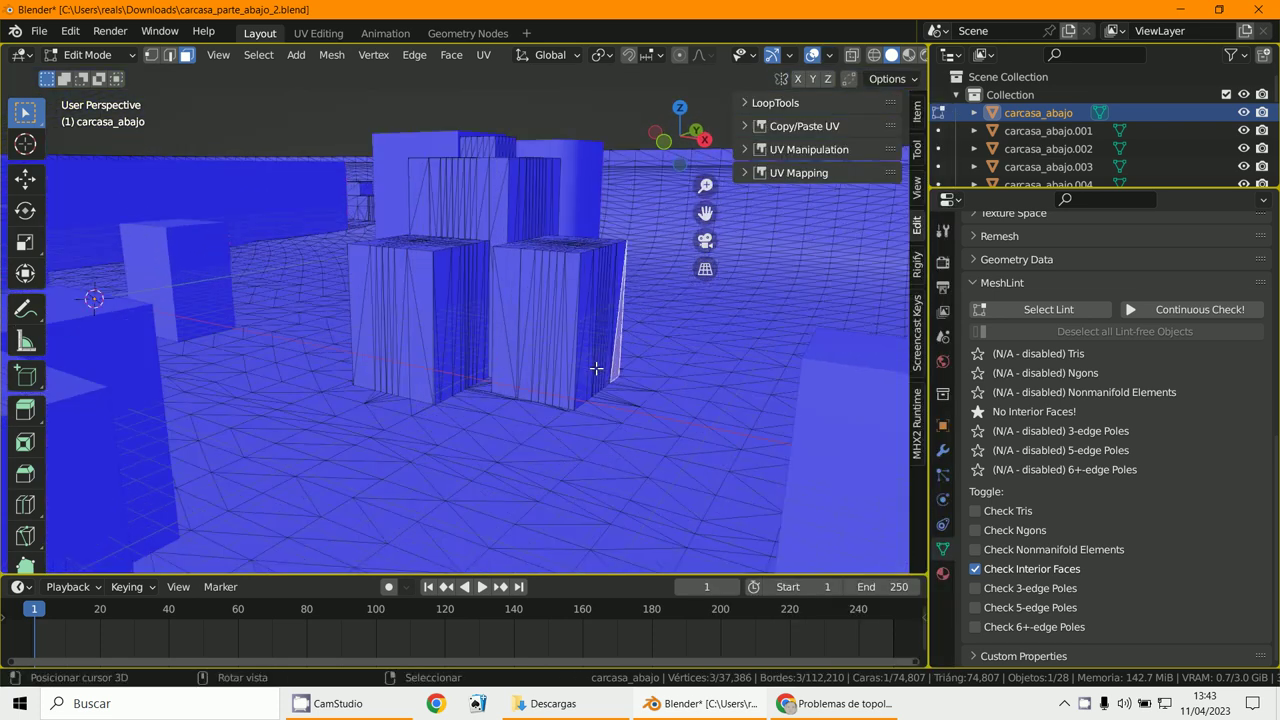
Inspect the face orientation inside the casing walls and around the group of merged posts.
scroll(586, 354, up, 5)
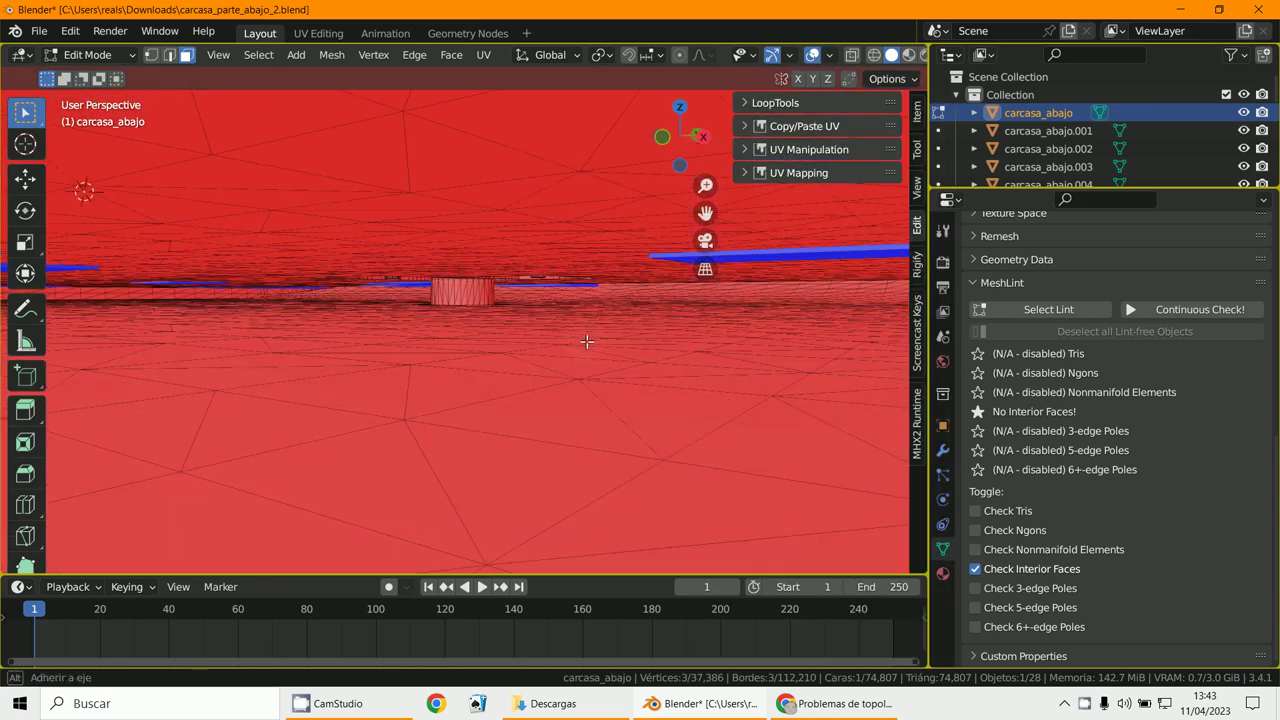
scroll(587, 342, down, 1)
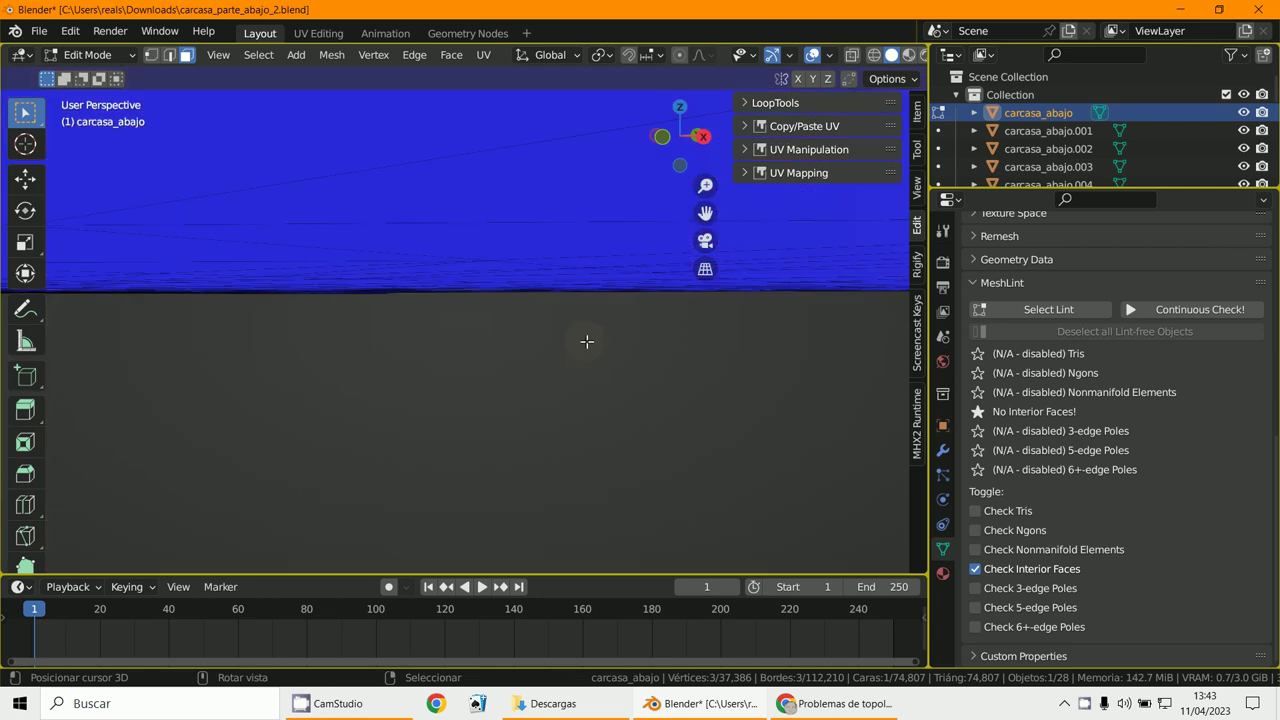
scroll(586, 342, up, 1)
scroll(584, 341, down, 1)
scroll(581, 341, up, 1)
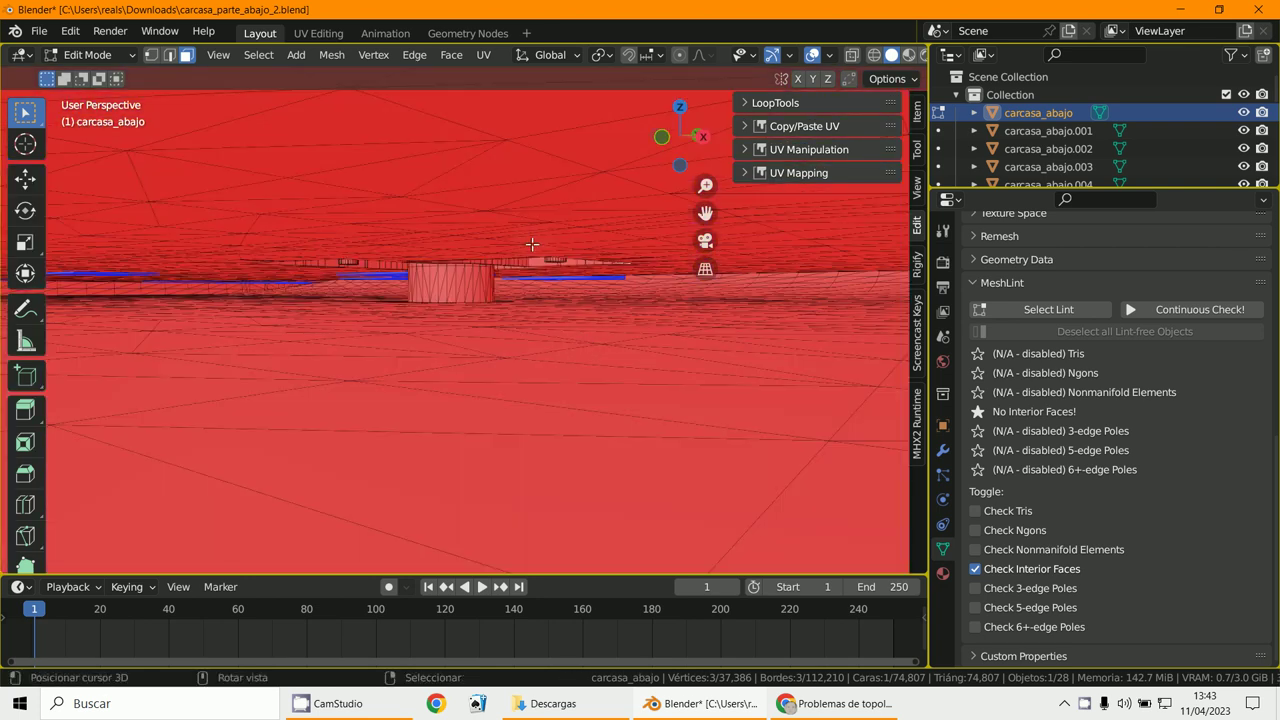
scroll(535, 265, down, 4)
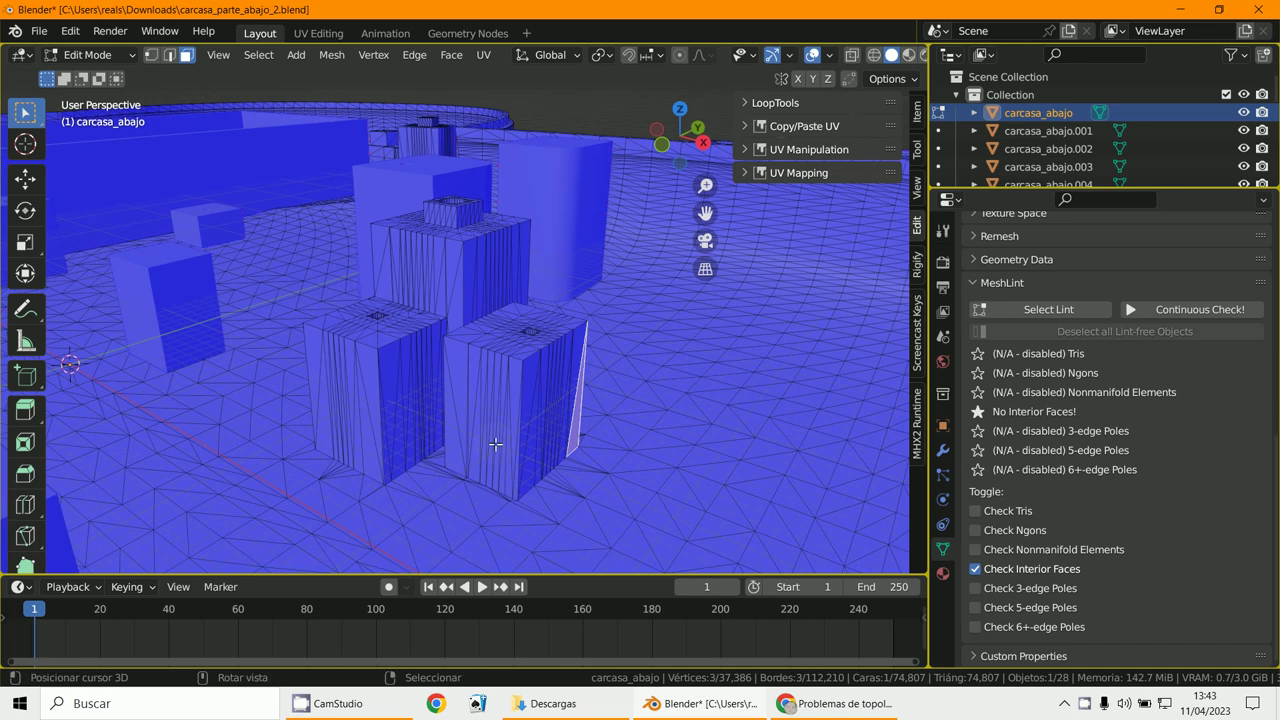
scroll(495, 425, up, 2)
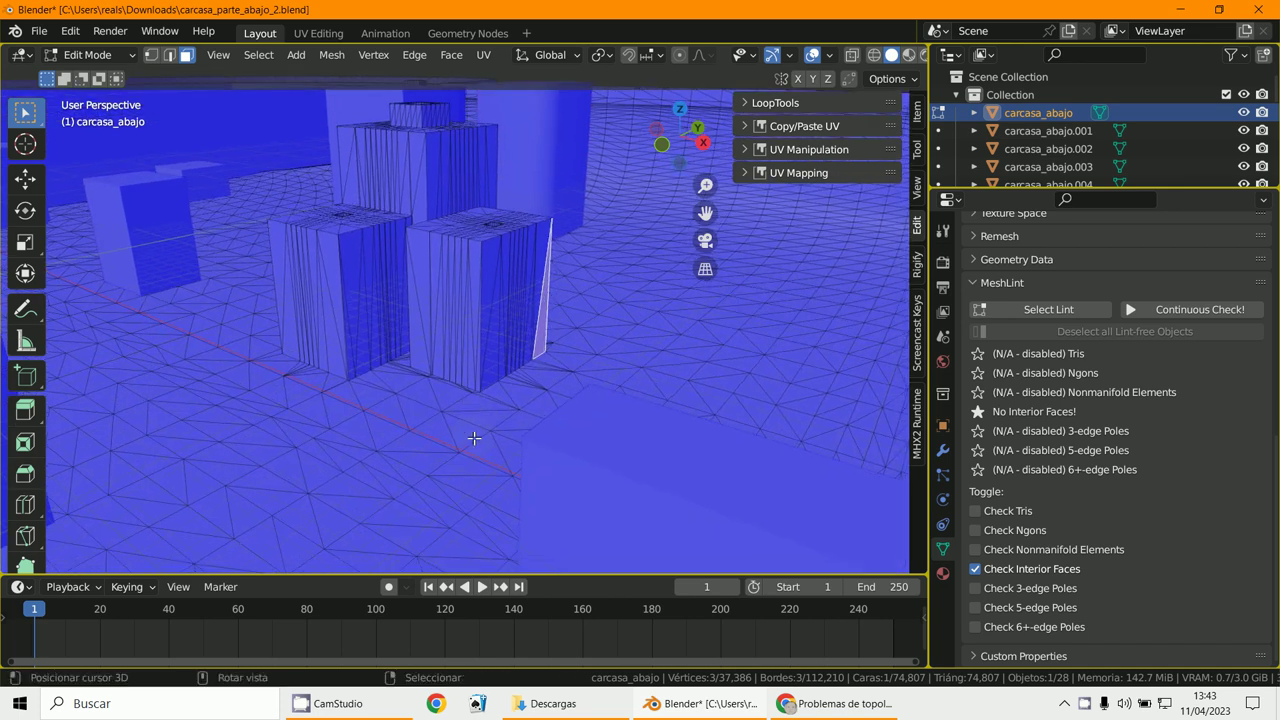
Circle-select the near side of the merged post and the floor faces at its base, and hide them to inspect the interior.
key(c)
drag(416, 381, 484, 403)
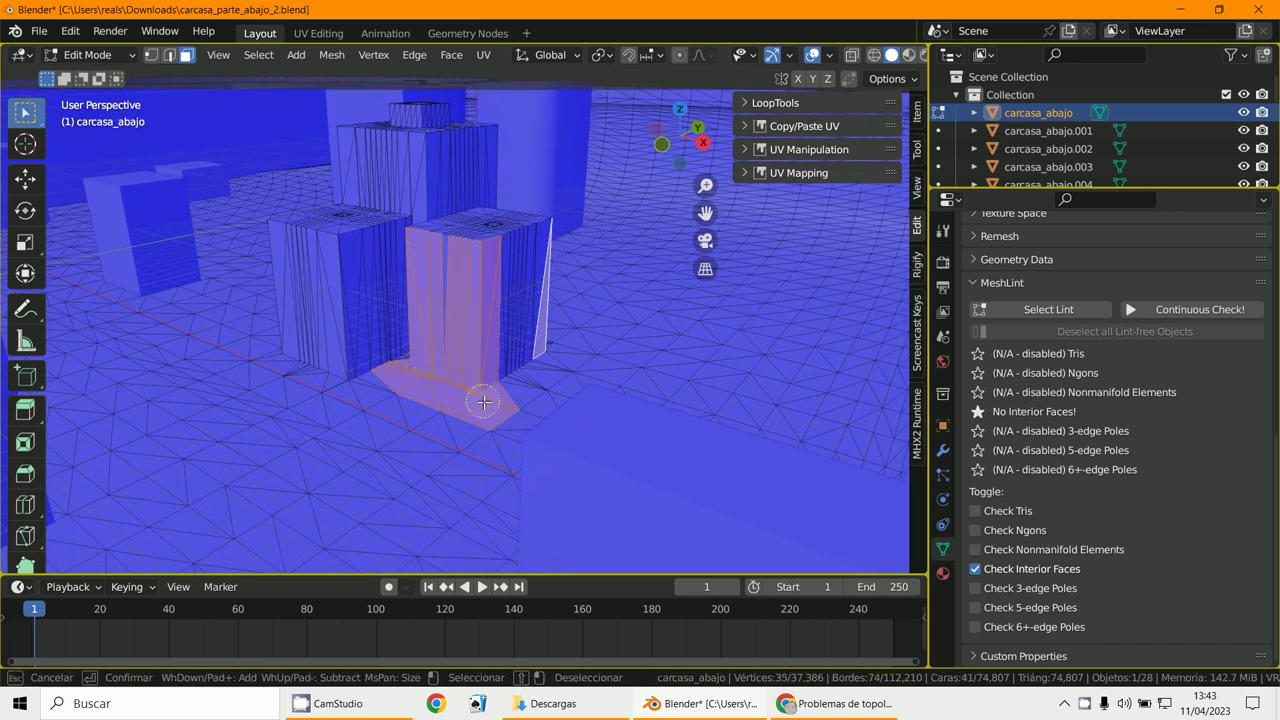
key(Escape)
key(h)
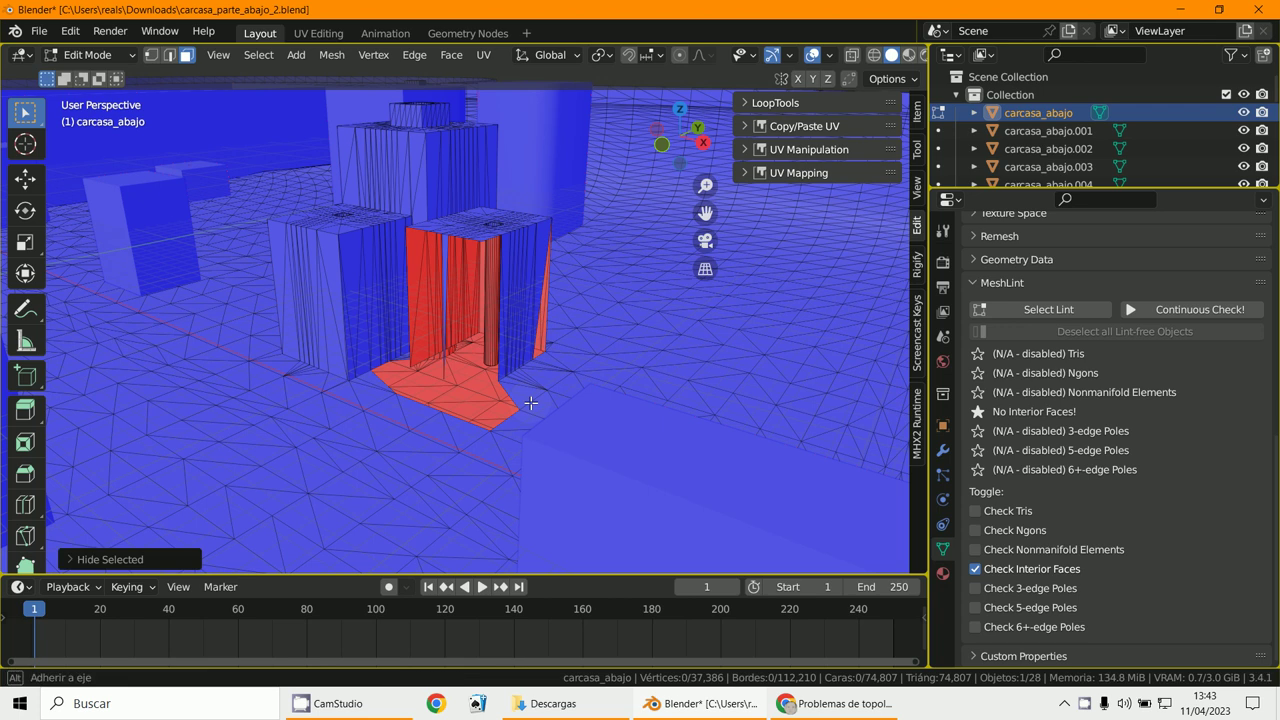
scroll(540, 409, down, 1)
mouse_move(531, 403)
middle_down()
mouse_move(540, 409)
mouse_move(512, 409)
middle_up()
scroll(542, 410, up, 3)
scroll(512, 408, up, 3)
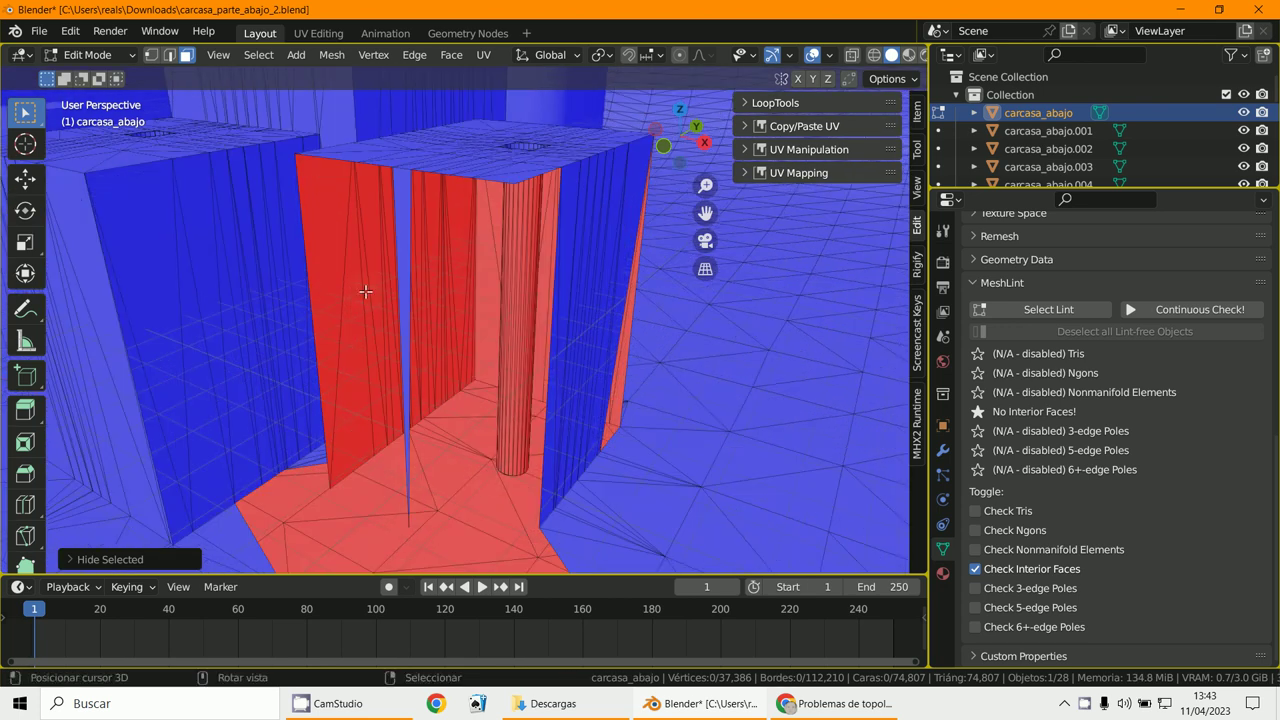
Hide the leftover sliver triangle on the opened post, inspect its interior, and reveal all hidden faces again.
click(407, 262)
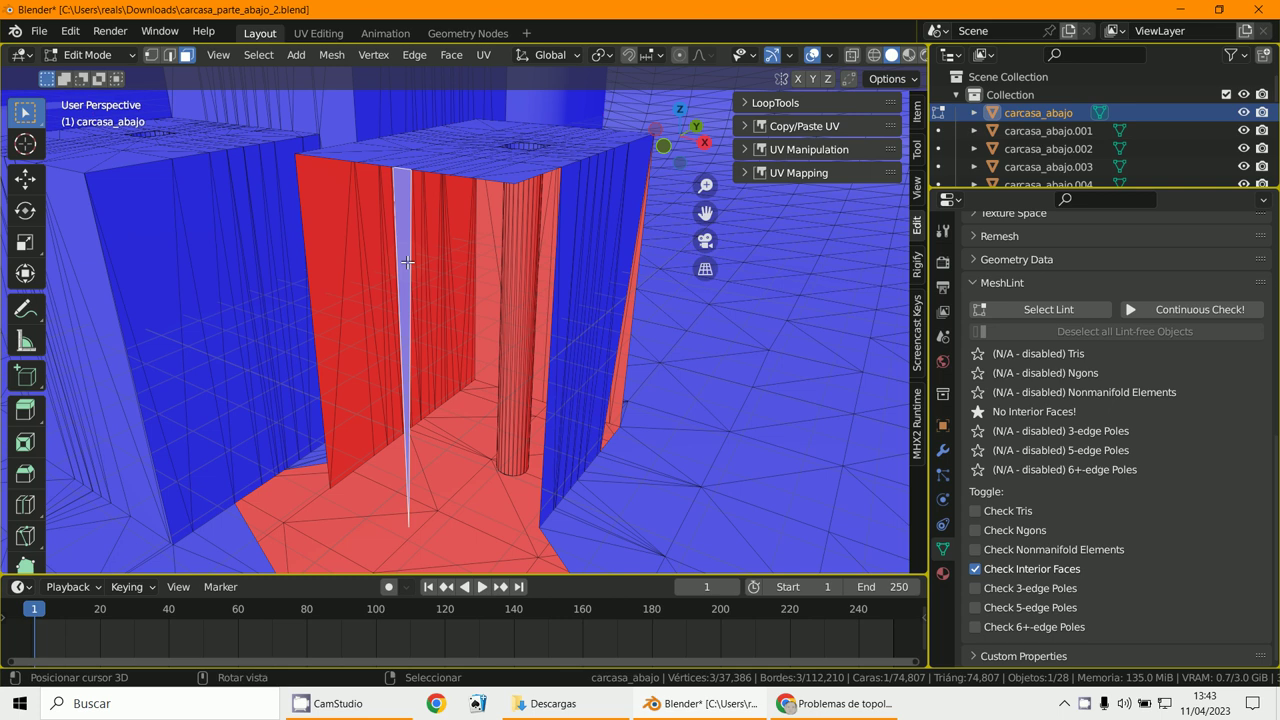
key(h)
middle_drag(407, 262, 418, 417)
key(alt+h)
scroll(397, 421, down, 6)
scroll(418, 417, up, 4)
scroll(418, 417, down, 4)
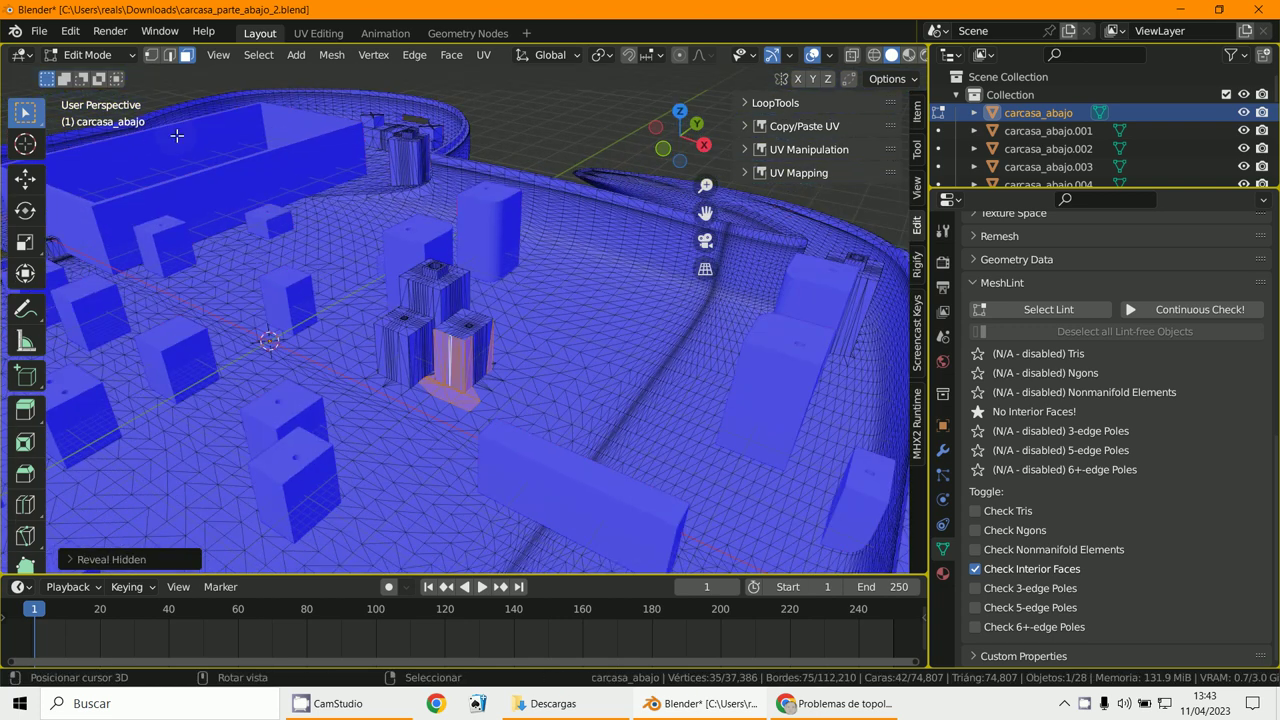
Return to Object Mode, select the tall rounded post, and turn off the Face Orientation overlay.
click(88, 55)
click(98, 75)
scroll(482, 280, up, 3)
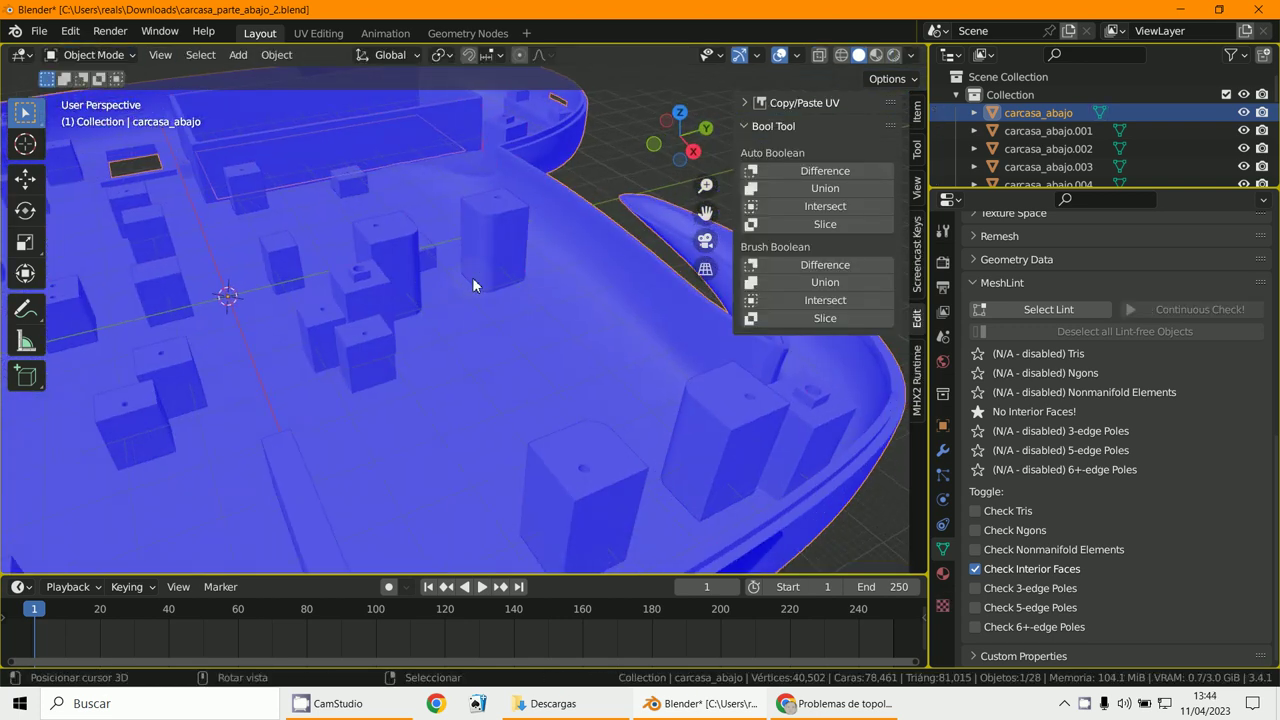
click(490, 256)
click(796, 55)
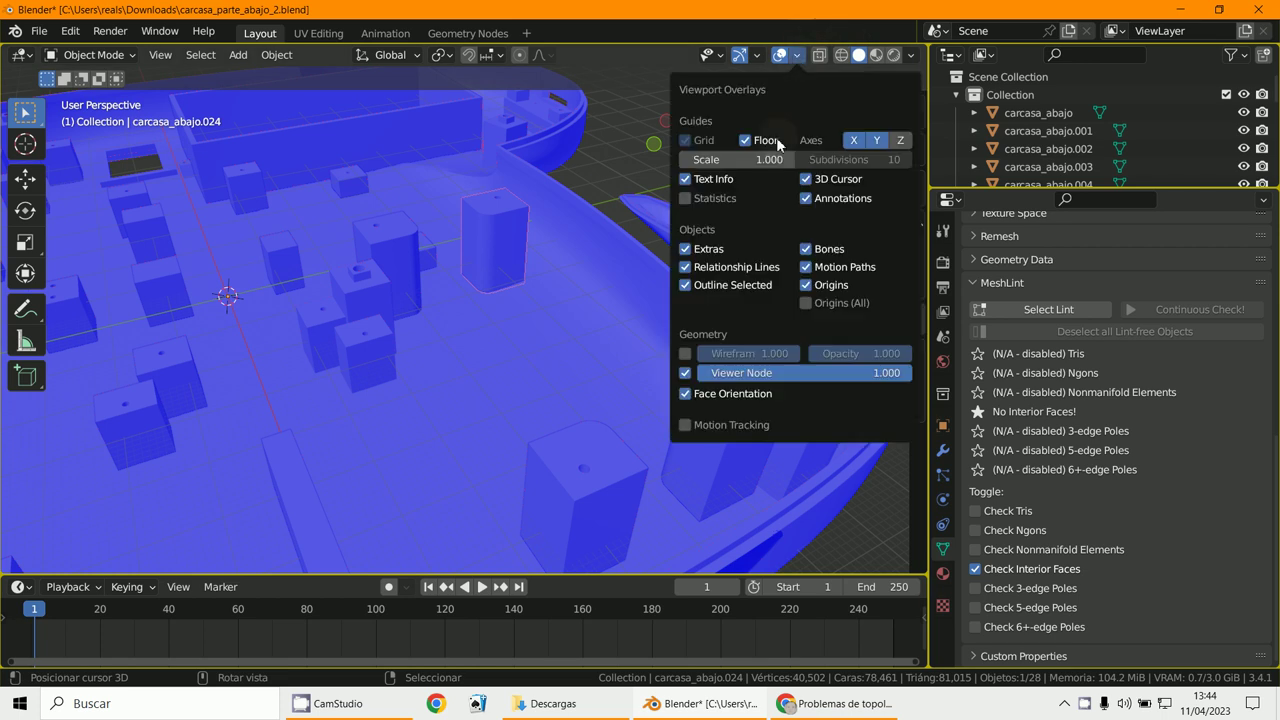
click(685, 394)
Try to move the tall rounded post along the global Z axis at its base.
scroll(550, 275, up, 6)
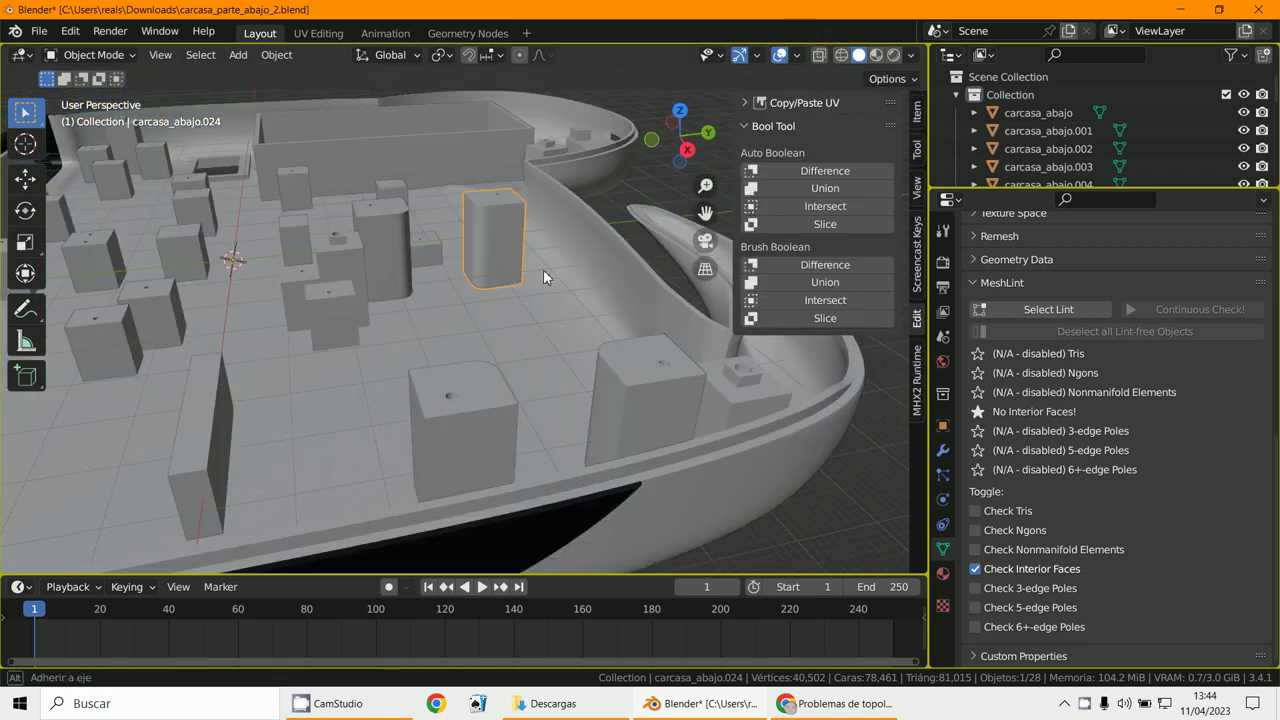
middle_drag(490, 358, 509, 248)
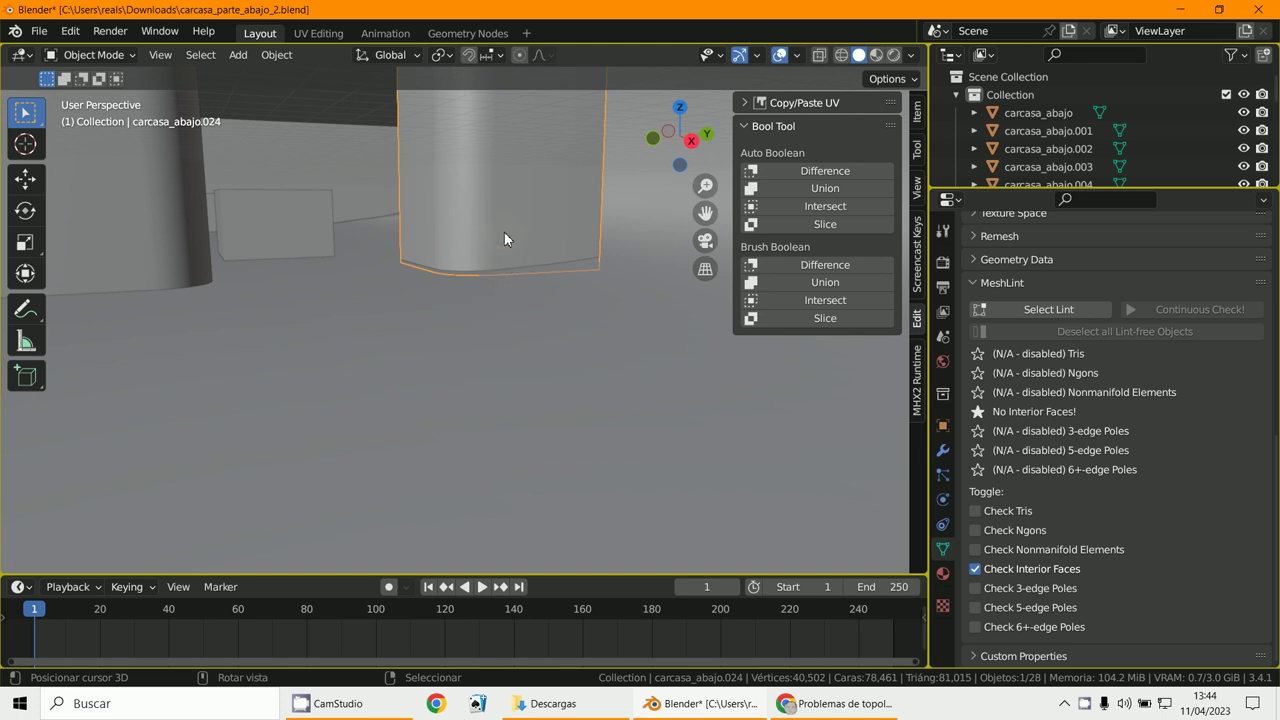
key(g)
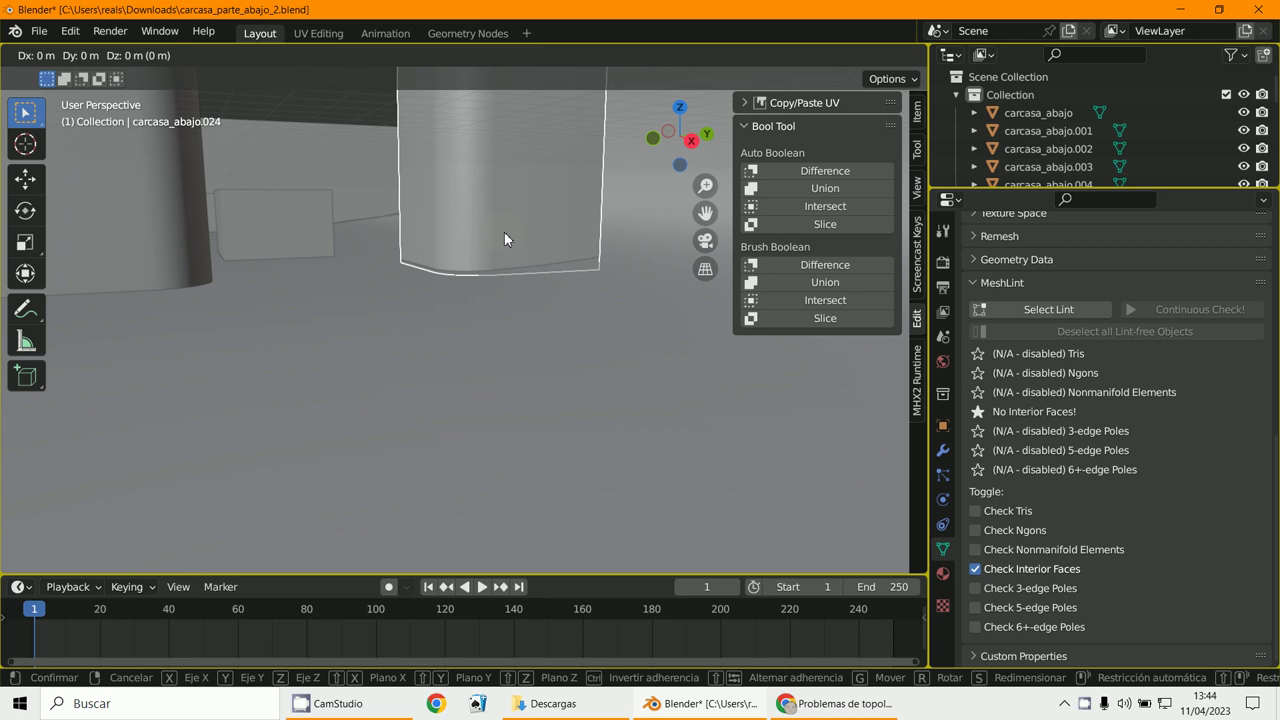
key(z)
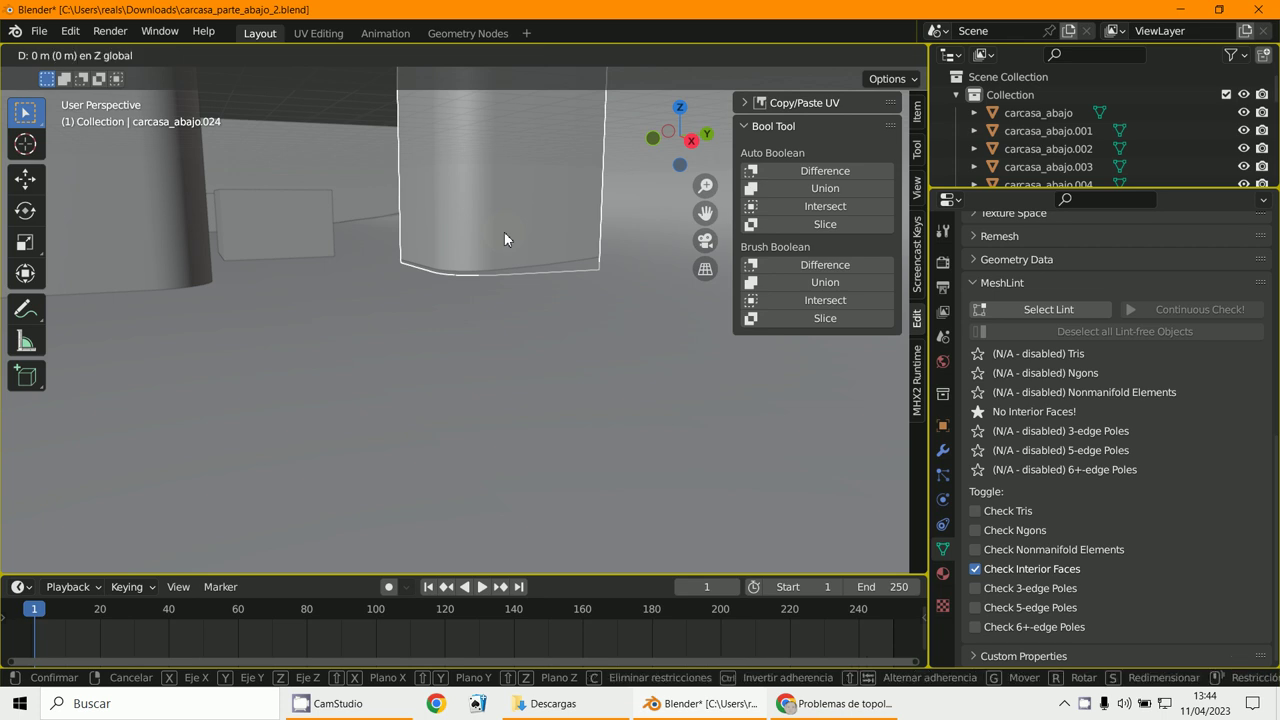
click(506, 225)
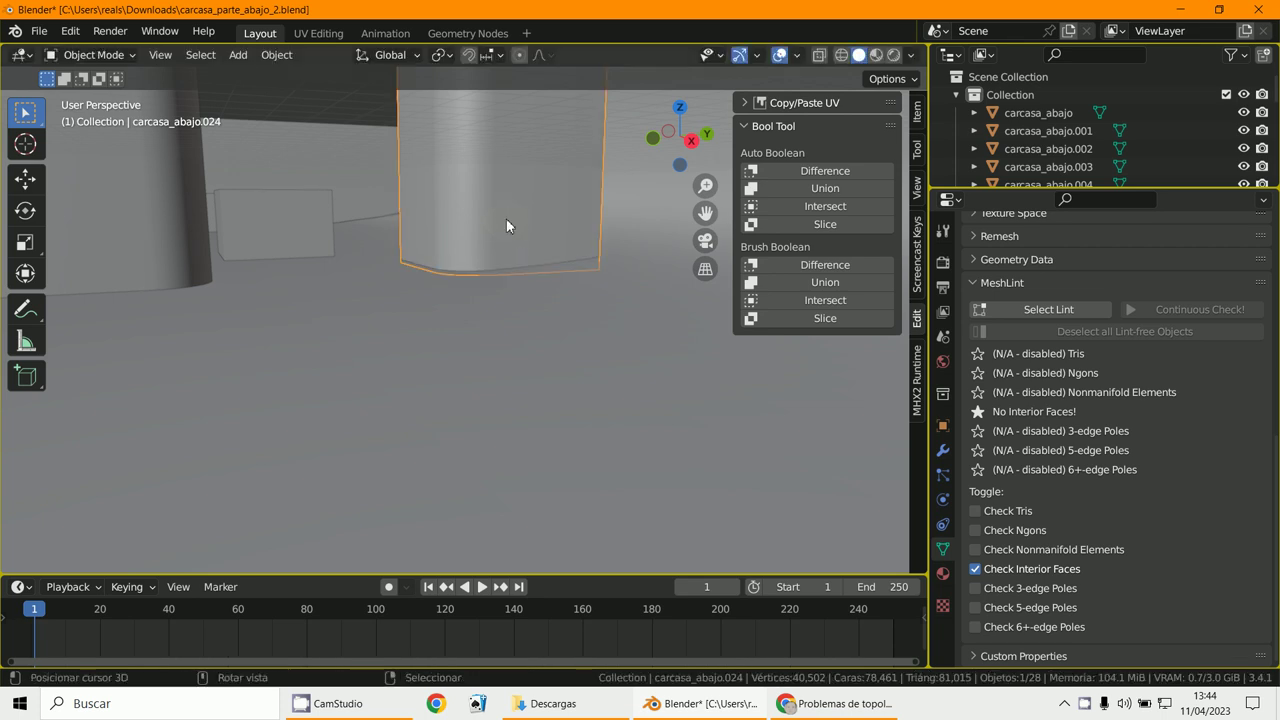
Merge the tall rounded post into the casing body with an Auto Boolean Union.
scroll(504, 291, down, 3)
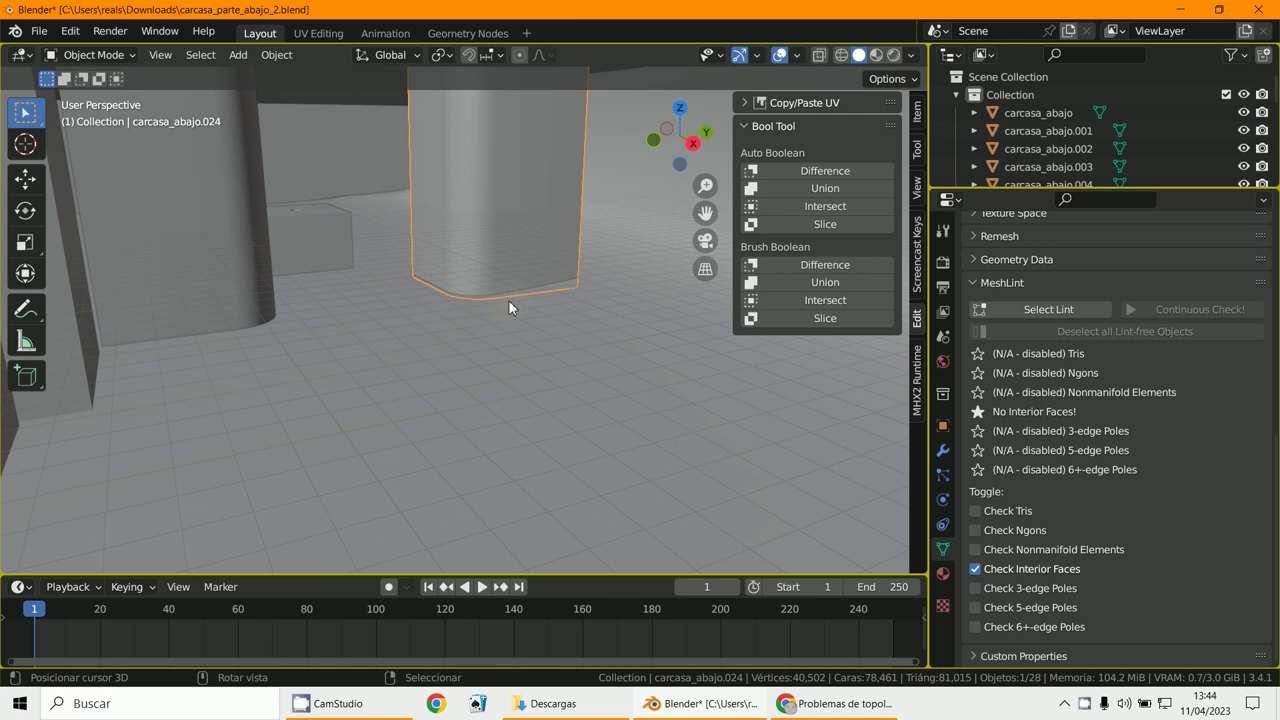
shift+click(556, 337)
click(836, 196)
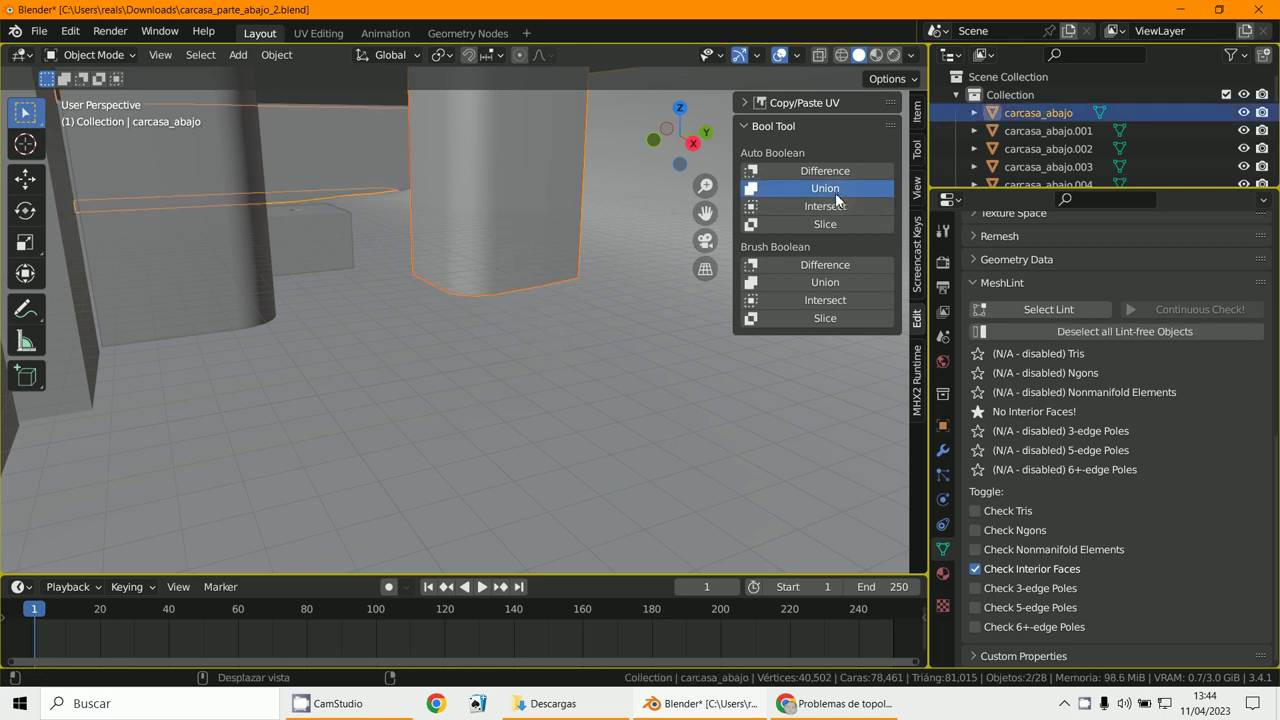
Select the five small posts between the rectangular enclosure and the floor's centre and merge them into the casing with an Auto Boolean Union.
scroll(466, 278, down, 5)
middle_drag(466, 278, 640, 333)
scroll(610, 337, down, 2)
middle_drag(365, 380, 290, 340)
click(284, 322)
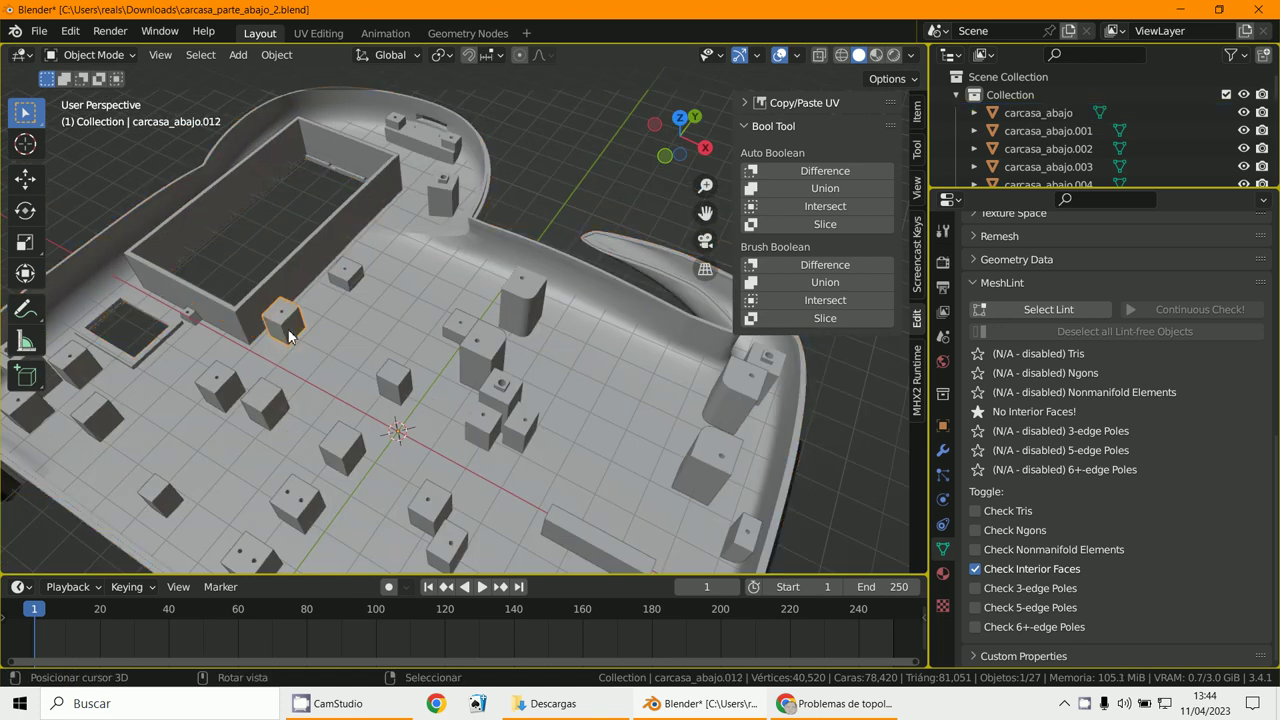
shift+click(255, 418)
shift+click(224, 400)
shift+click(348, 455)
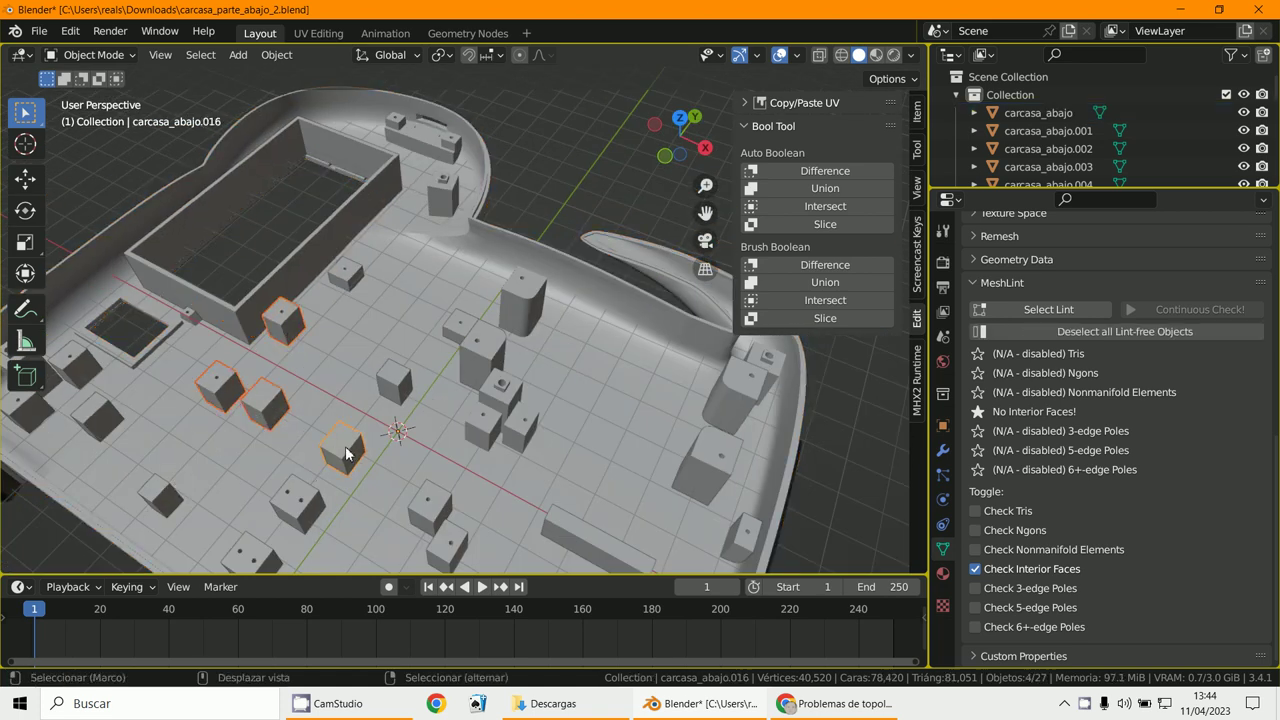
shift+click(348, 276)
shift+click(389, 290)
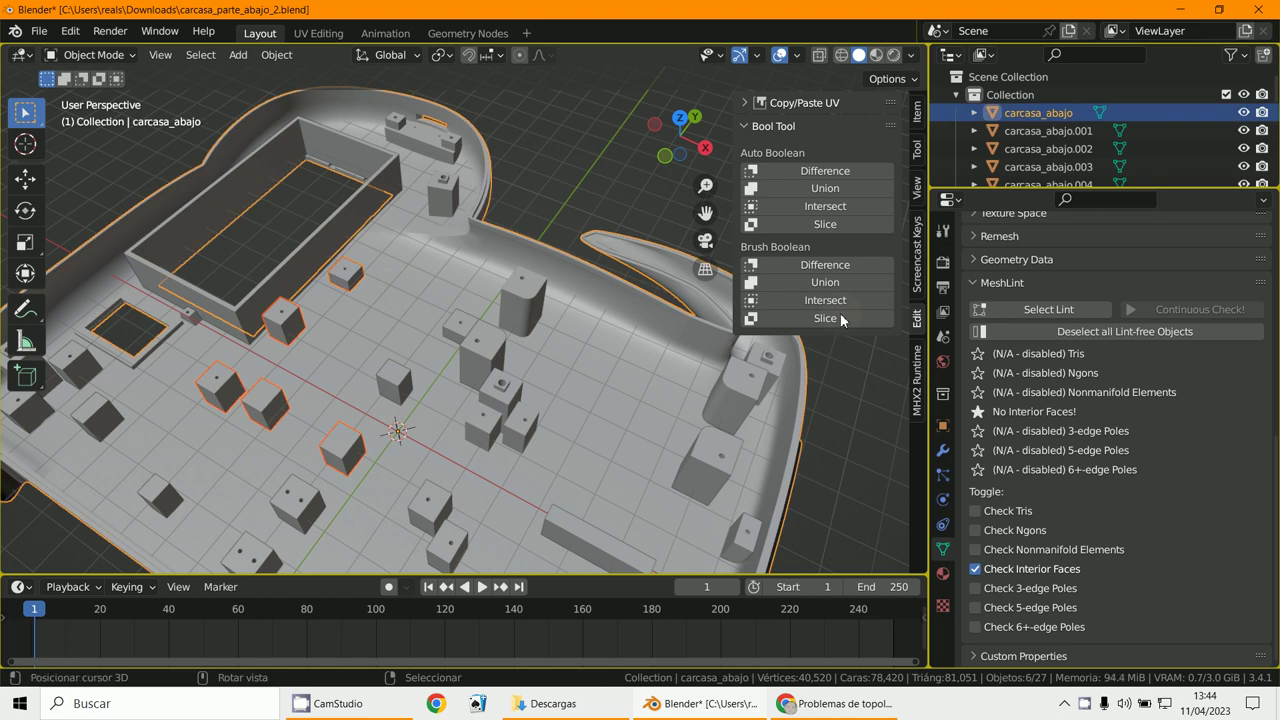
click(825, 188)
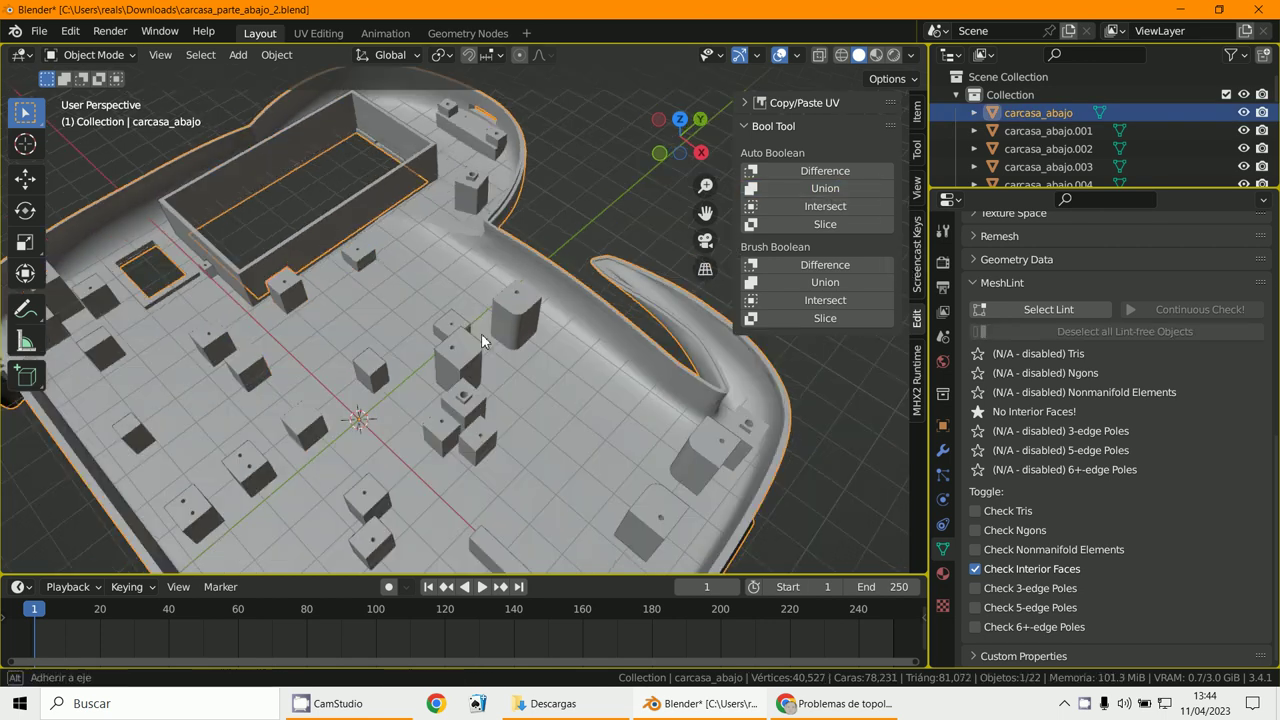
Inspect the casing's posts and test-move the body to check which parts follow it, cancelling the move.
middle_drag(481, 333, 432, 397)
scroll(428, 404, up, 3)
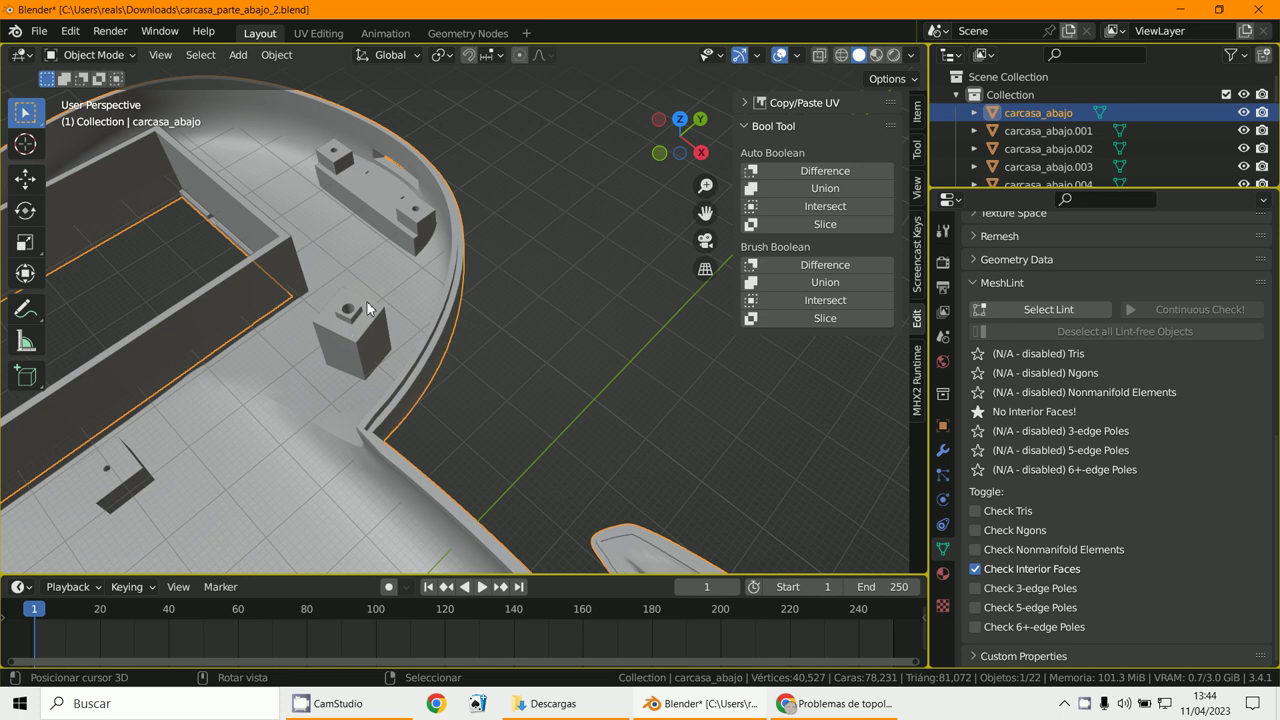
scroll(367, 302, down, 3)
middle_drag(371, 348, 416, 343)
scroll(416, 343, down, 4)
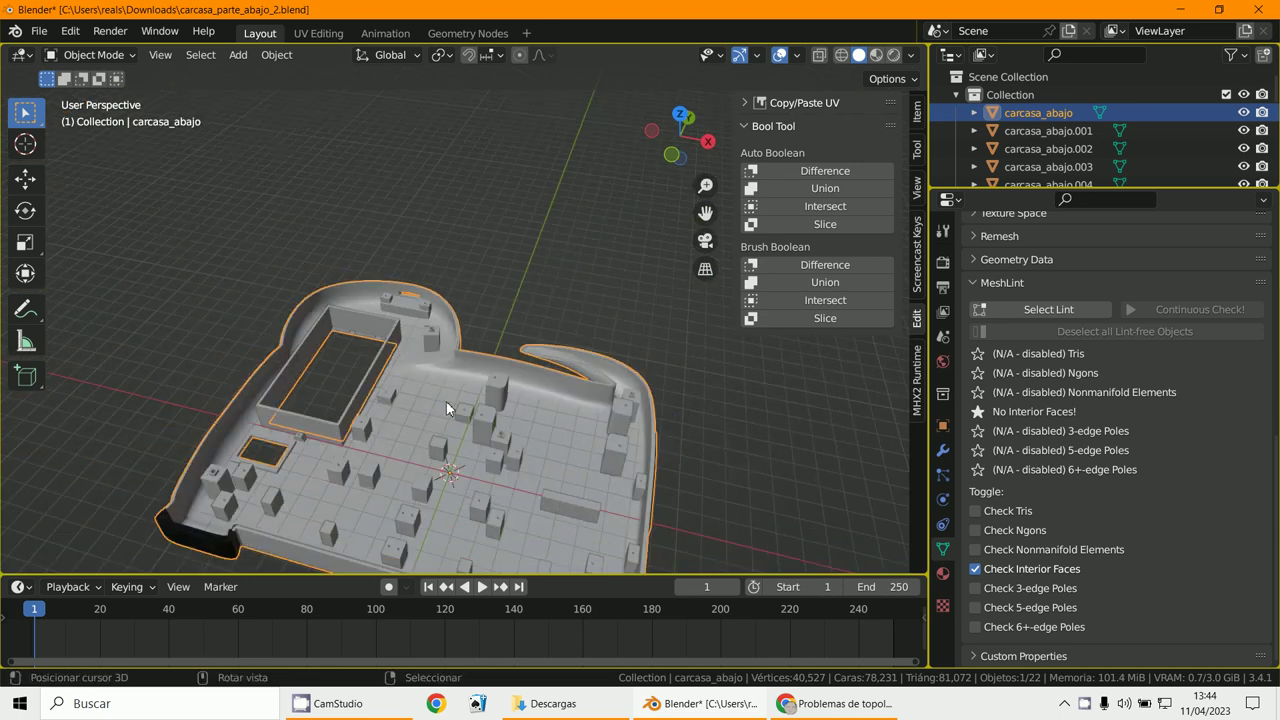
key(g)
right_click(549, 427)
Select the large rectangular enclosure together with the casing body and merge them with an Auto Boolean Union.
scroll(461, 391, up, 4)
middle_drag(446, 398, 361, 382)
scroll(364, 343, up, 3)
click(354, 385)
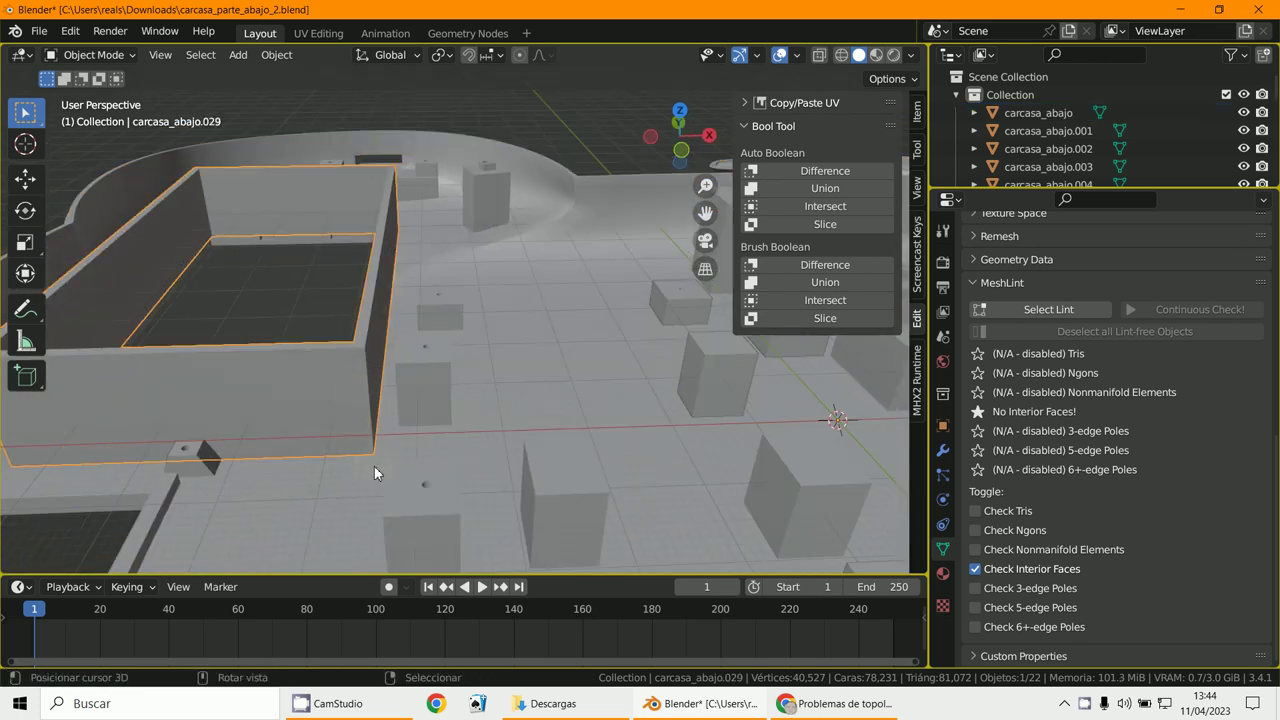
middle_drag(374, 466, 428, 432)
shift+click(405, 447)
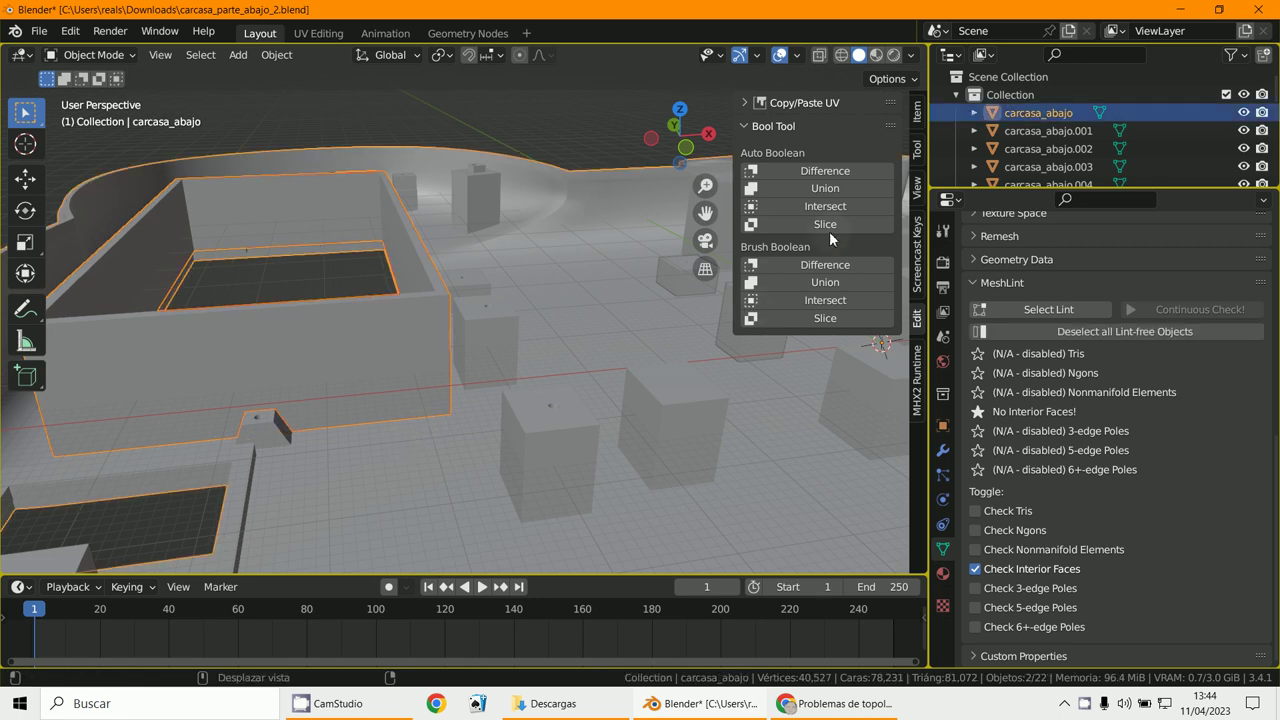
click(826, 189)
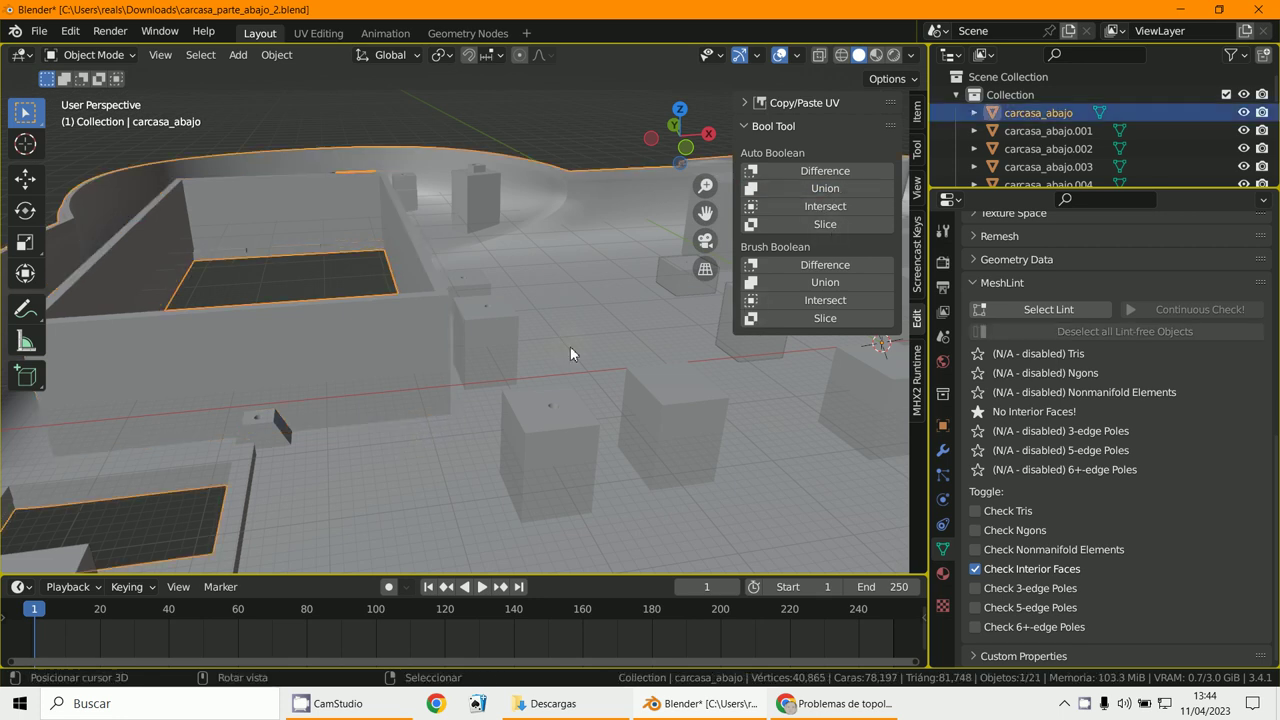
Show the Face Orientation overlay, inspect the merged enclosure and surrounding posts, and turn the overlay off.
middle_drag(570, 346, 677, 332)
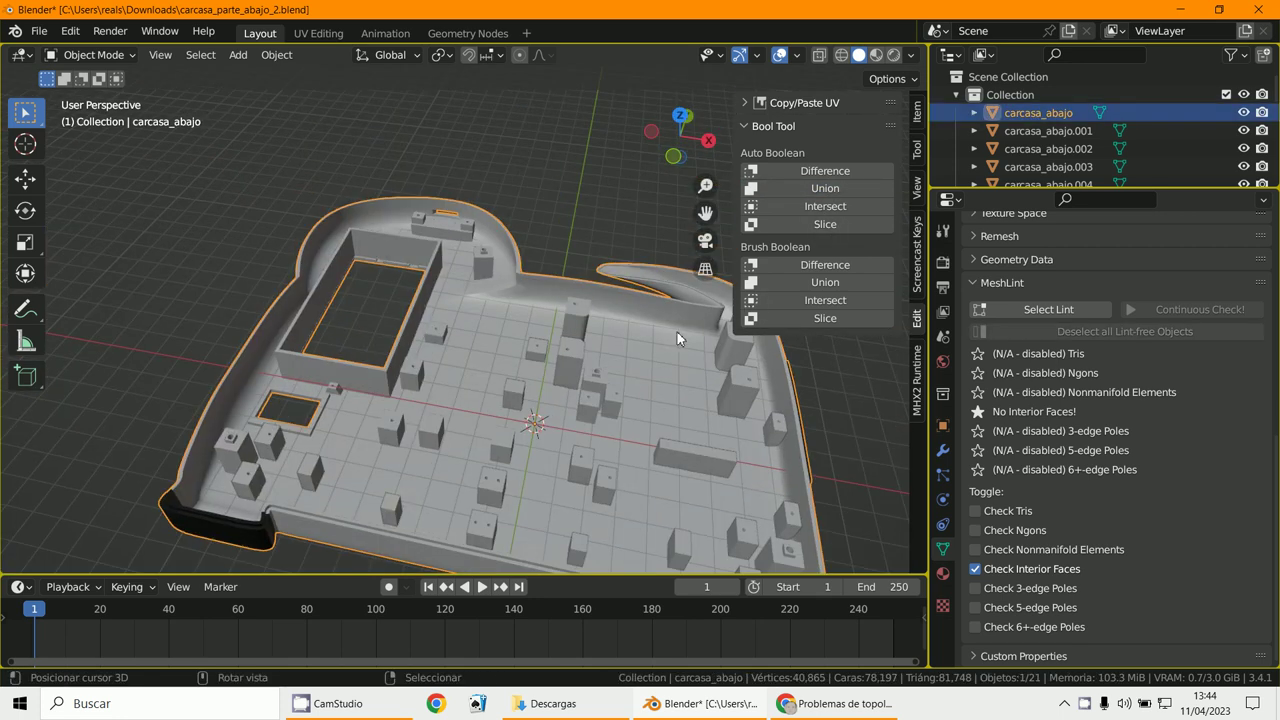
click(797, 55)
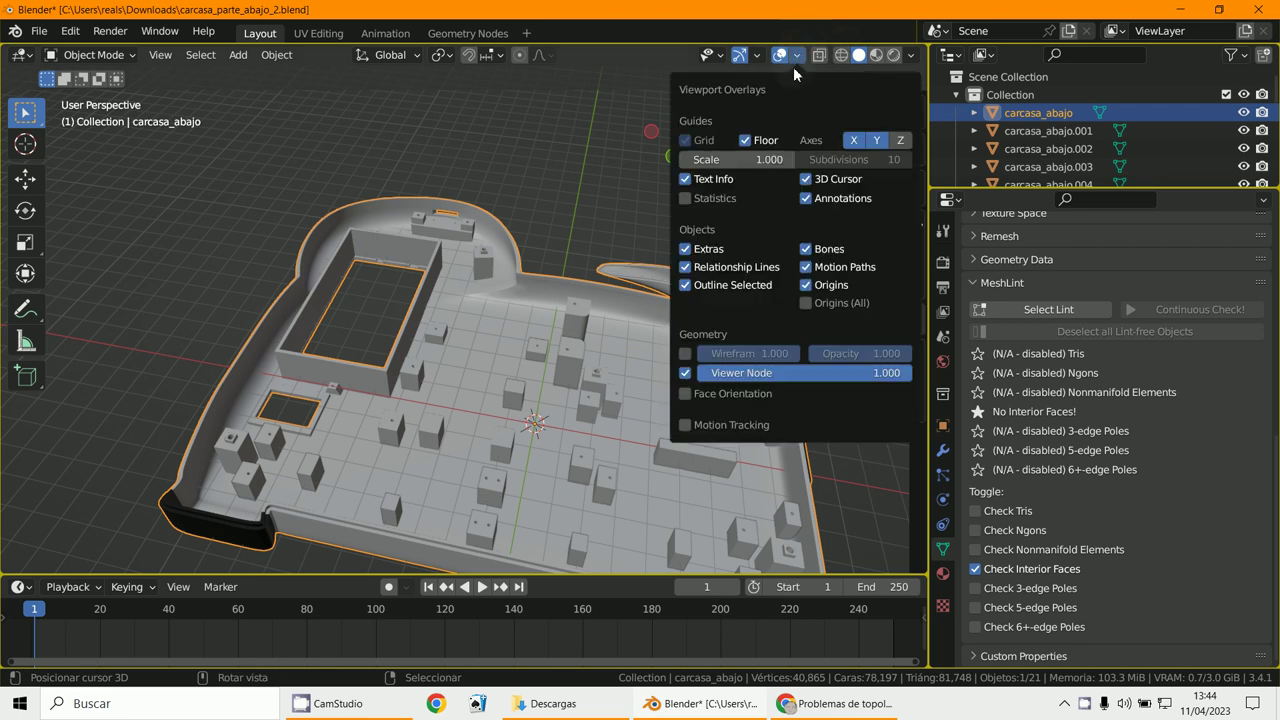
click(685, 393)
middle_drag(528, 423, 816, 218)
scroll(391, 307, up, 2)
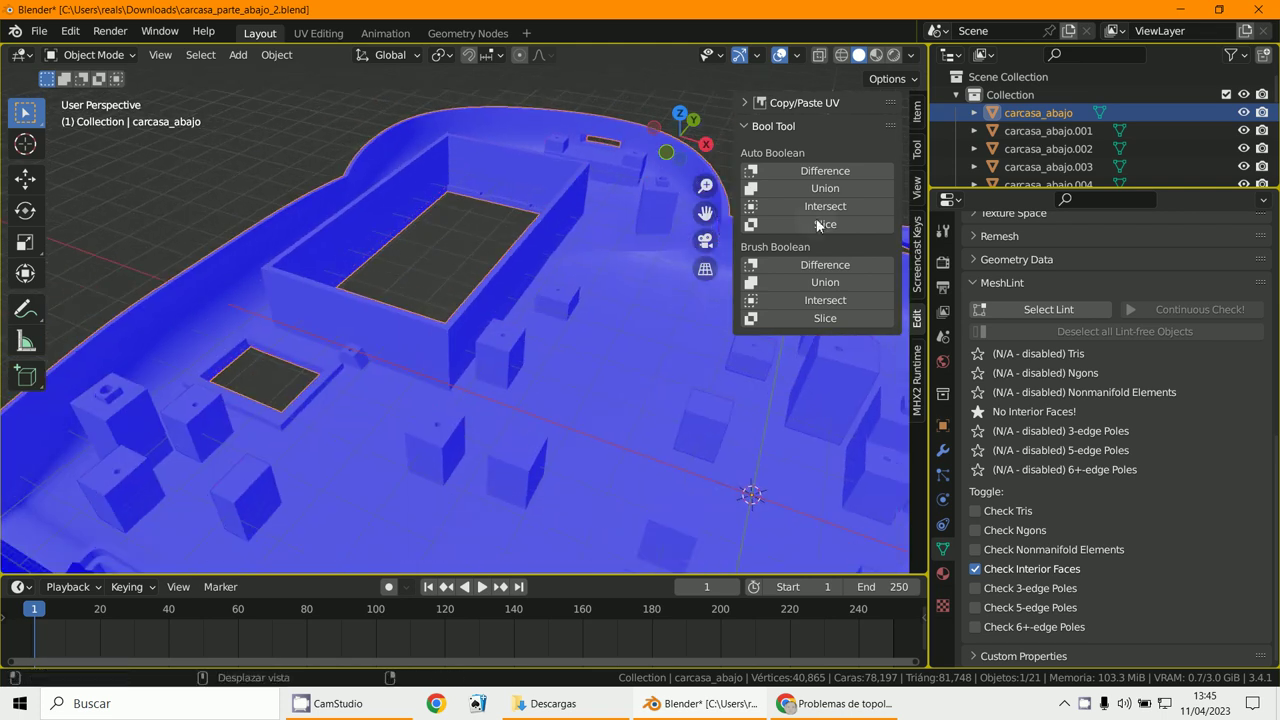
click(798, 56)
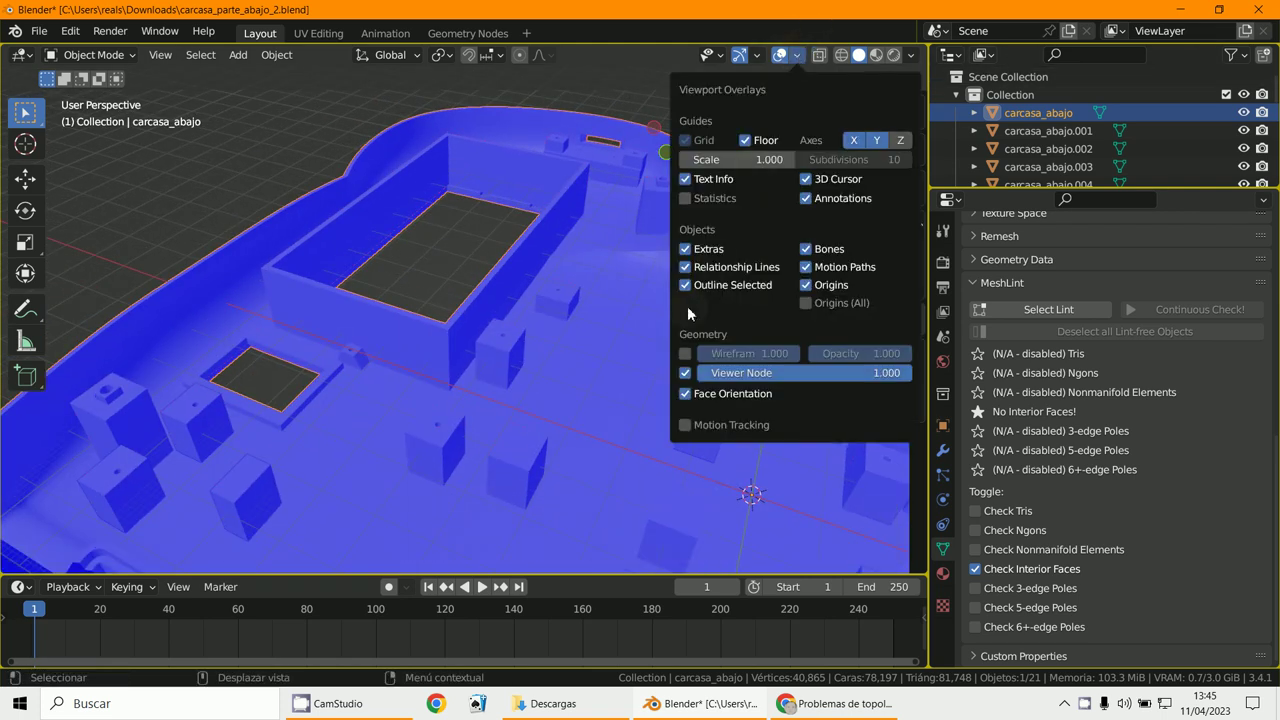
click(687, 397)
Select all remaining loose parts with the casing body as the active object and merge them with an Auto Boolean Union.
scroll(440, 366, down, 4)
shift+middle_drag(428, 366, 545, 329)
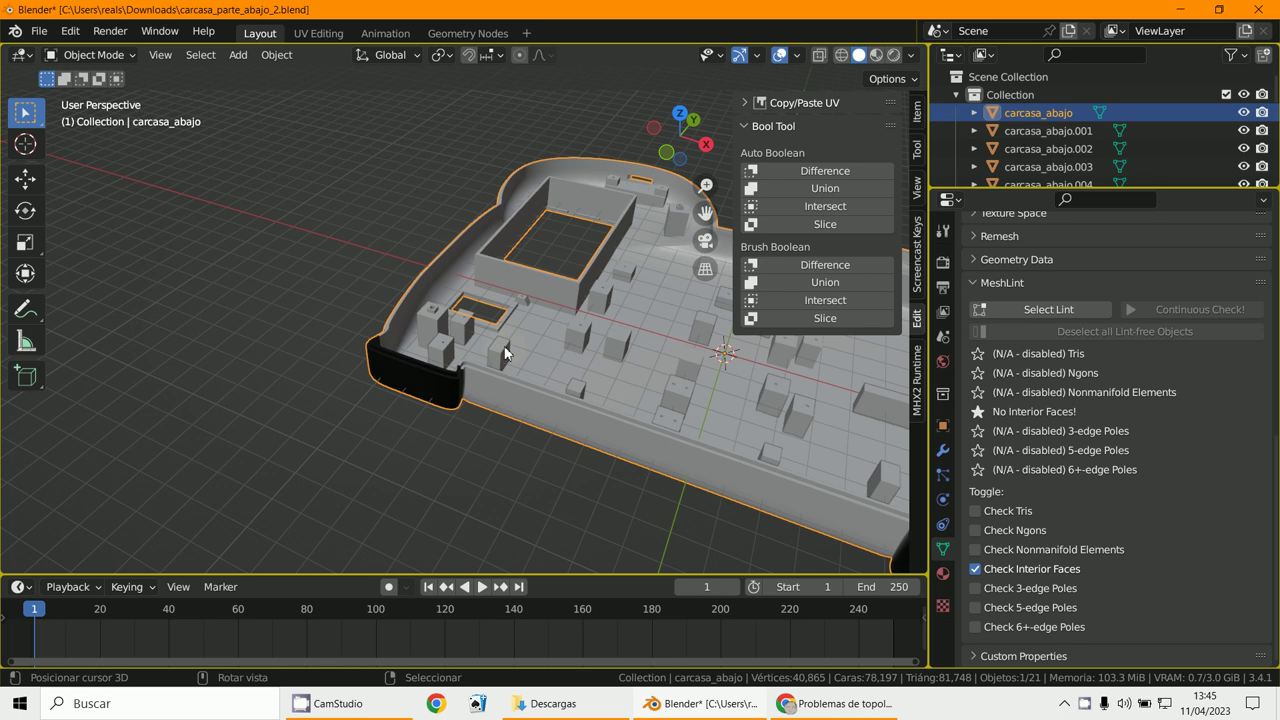
right_click(504, 347)
key(a)
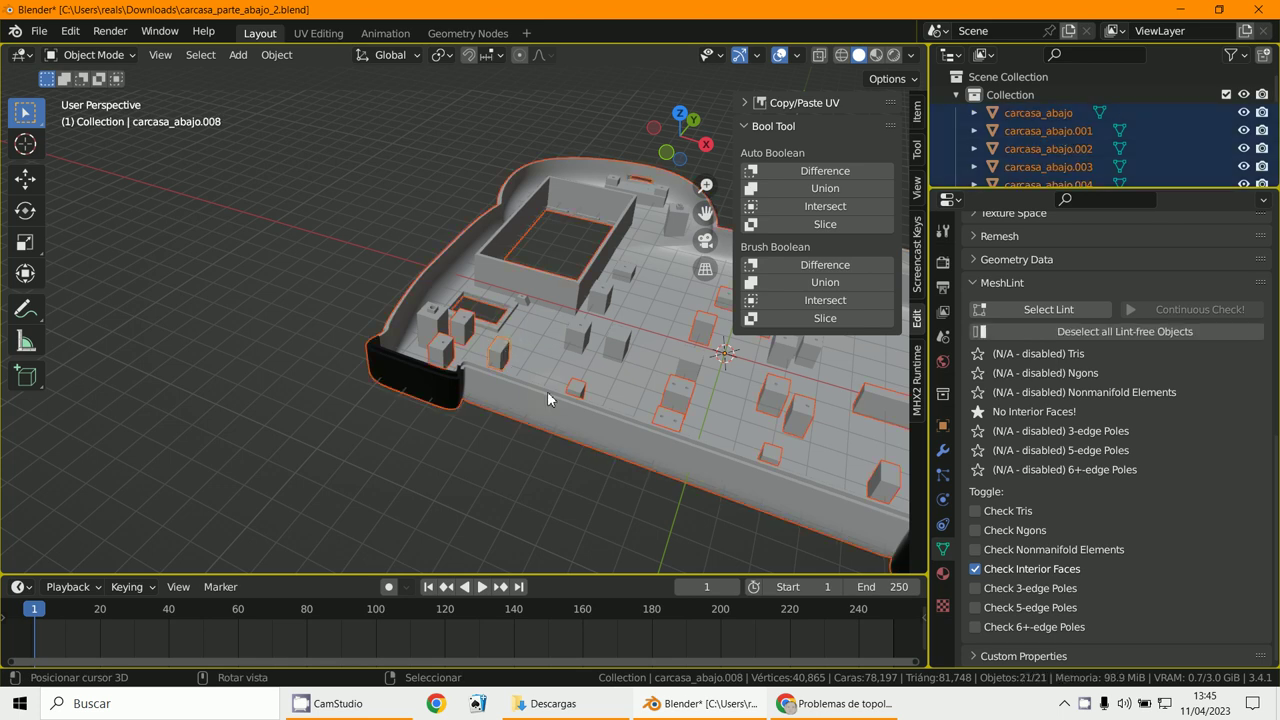
middle_drag(547, 391, 423, 380)
shift+click(428, 370)
shift+click(431, 373)
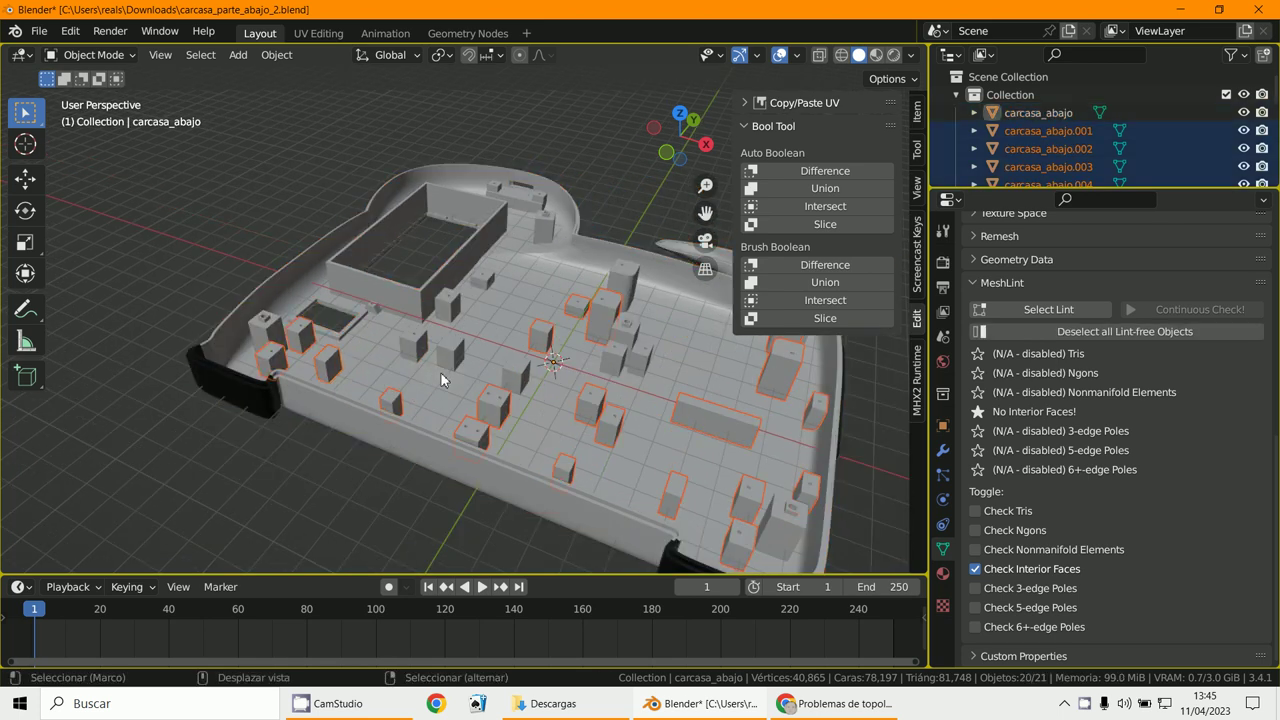
shift+click(441, 373)
click(843, 192)
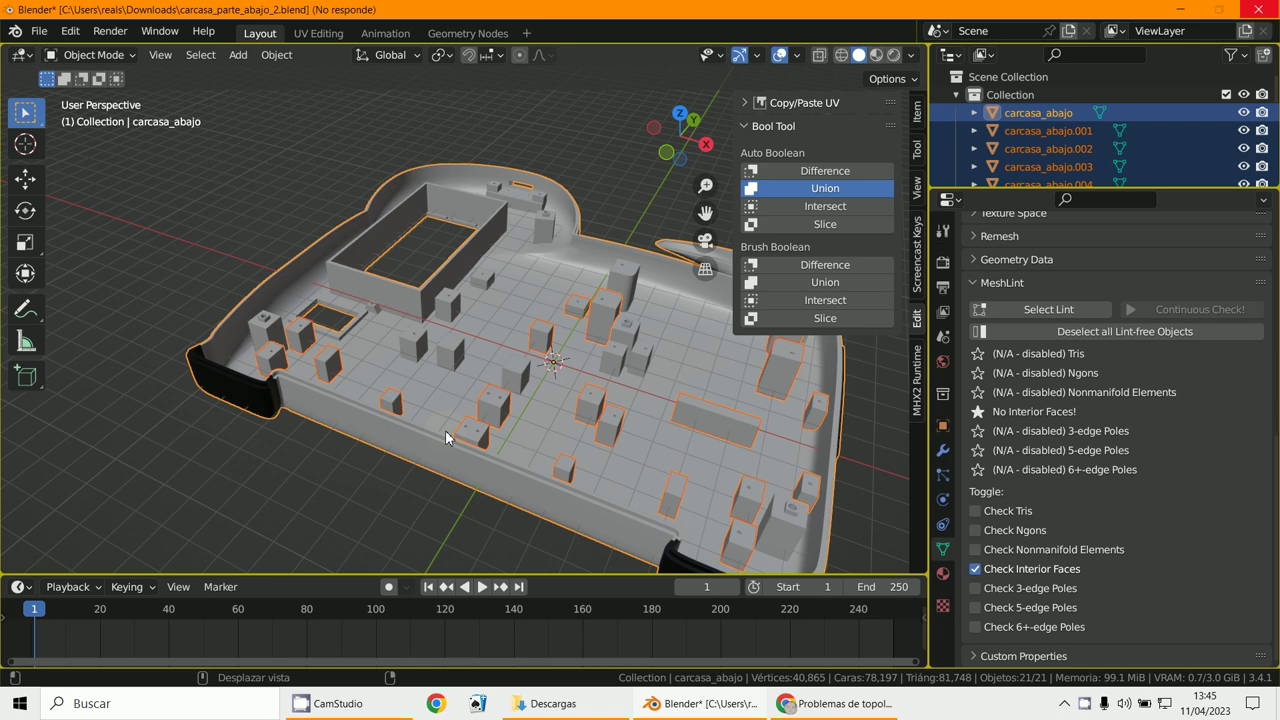
middle_drag(445, 437, 1107, 121)
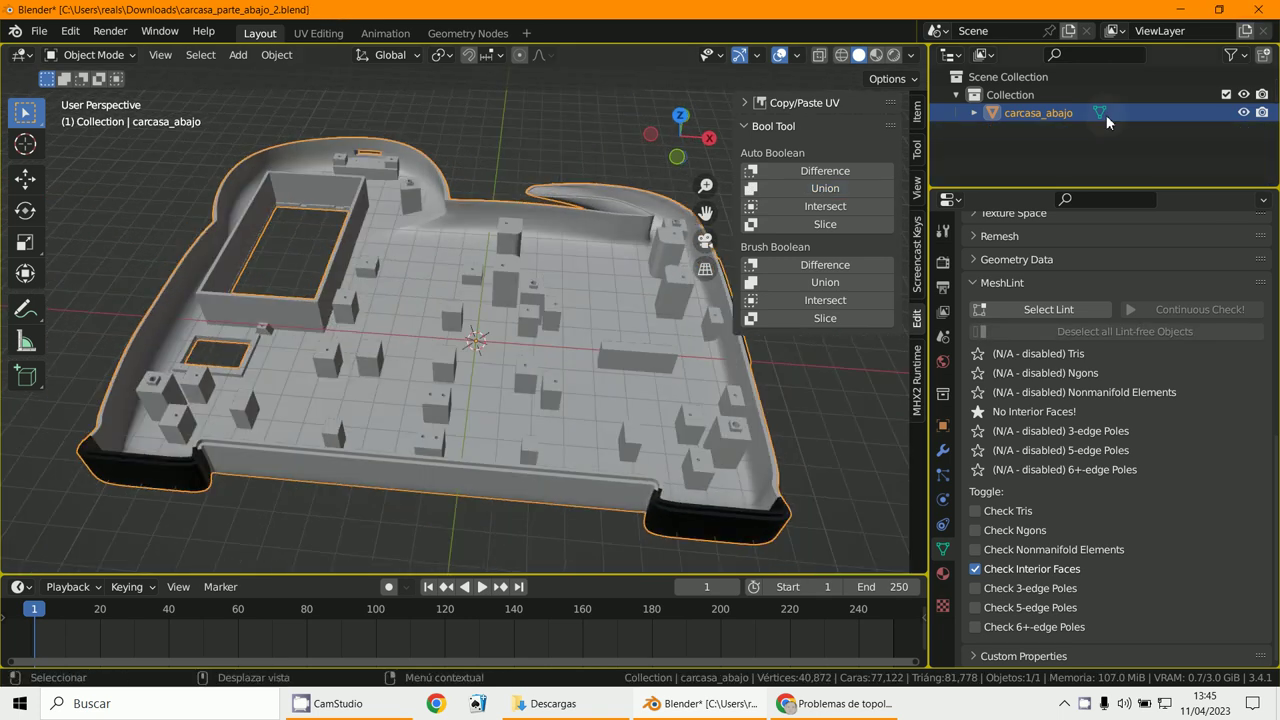
Select the casing's linked geometry in Edit Mode and test-move it to check which parts follow, cancelling the move.
click(975, 113)
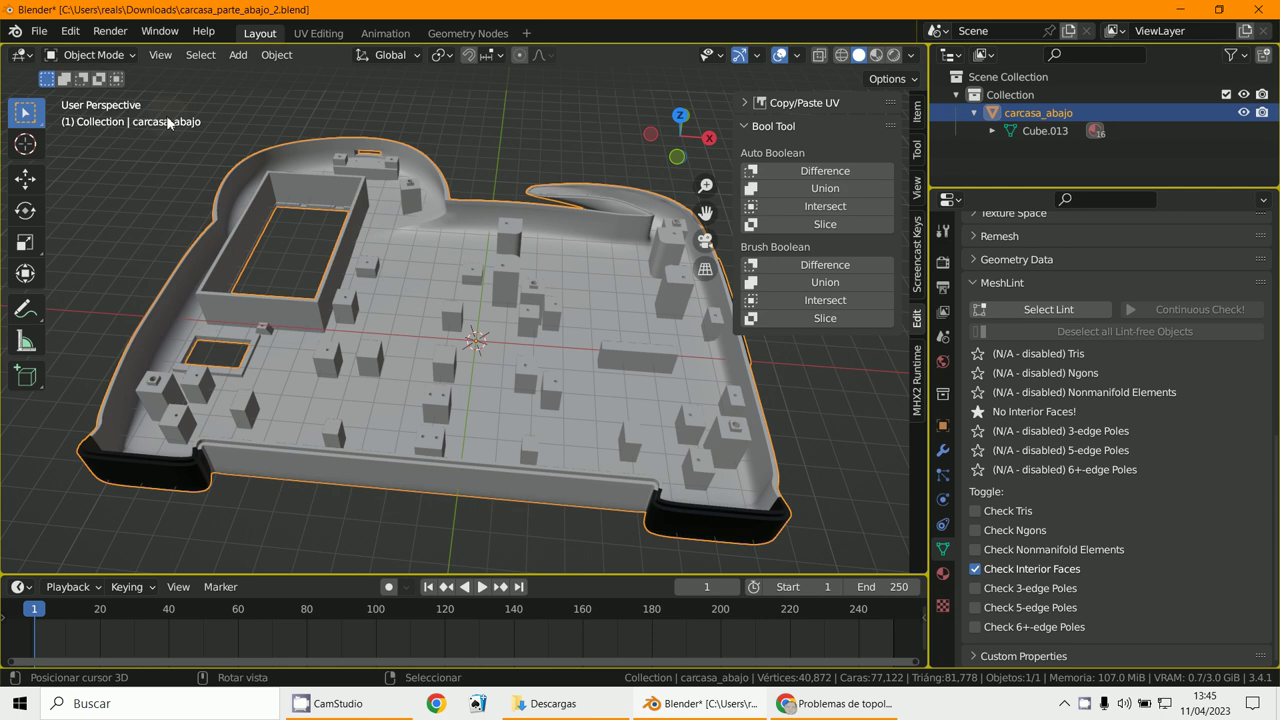
click(90, 55)
click(80, 89)
click(435, 328)
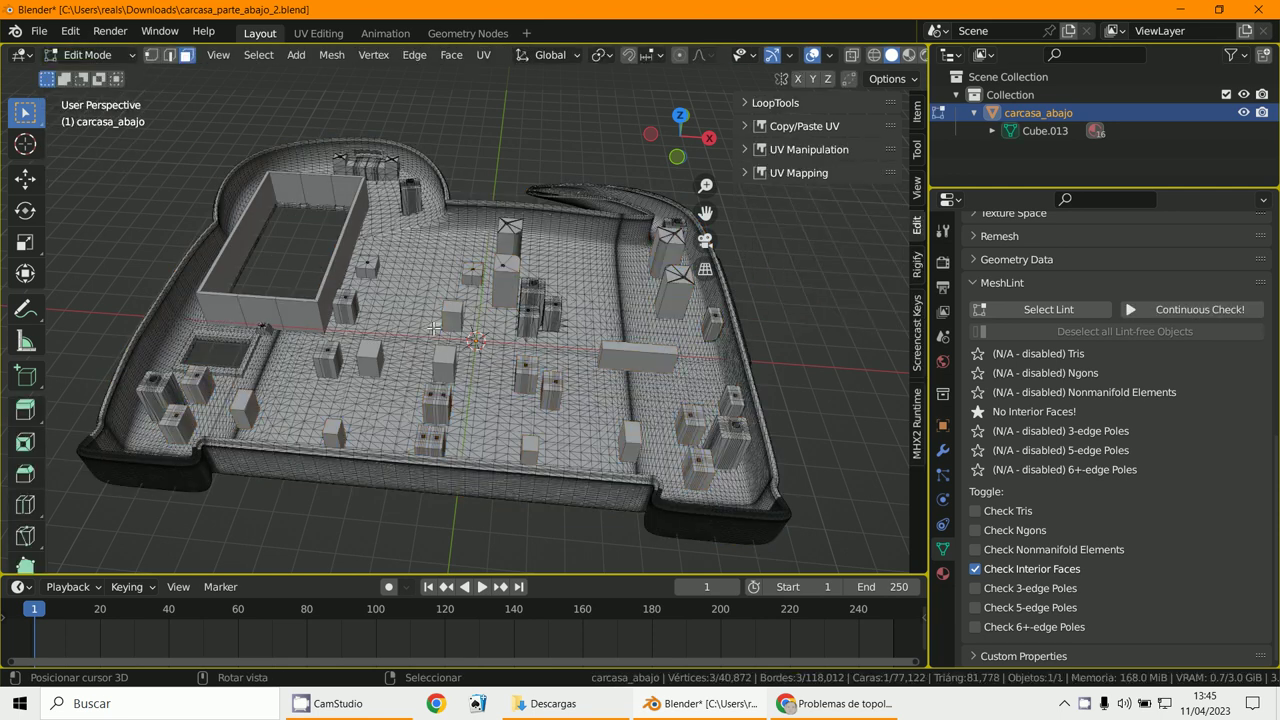
key(l)
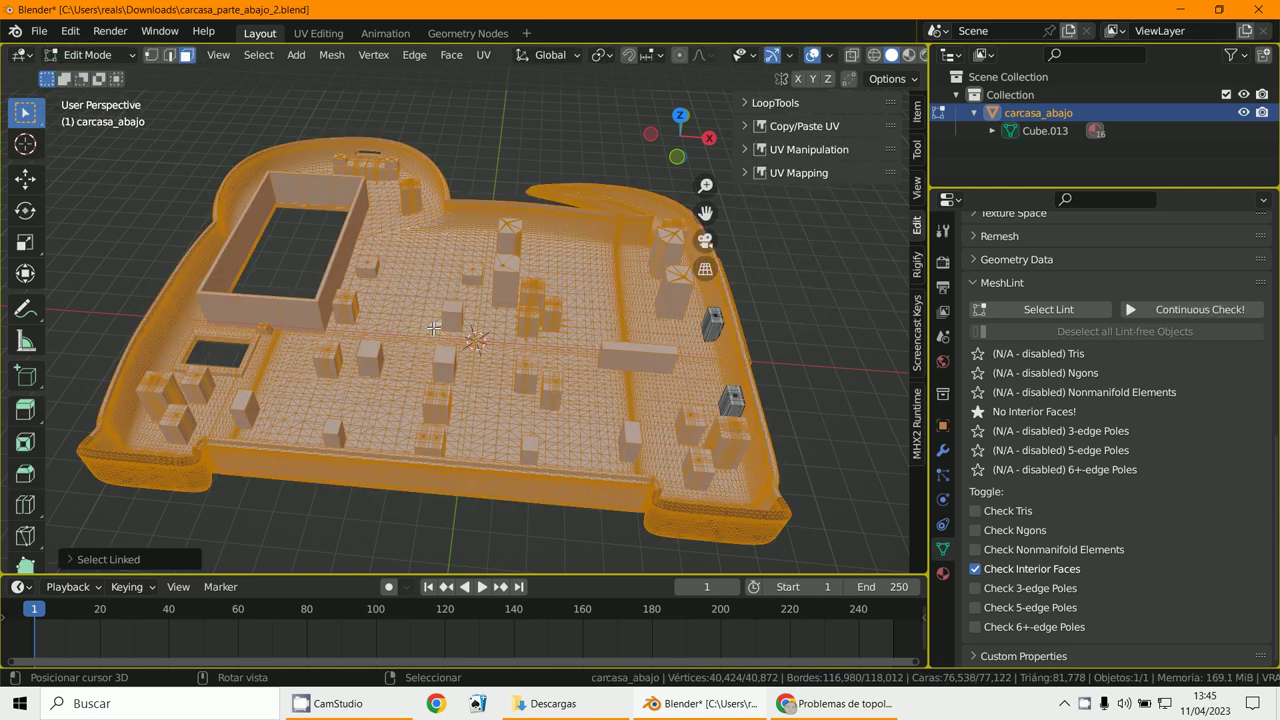
key(g)
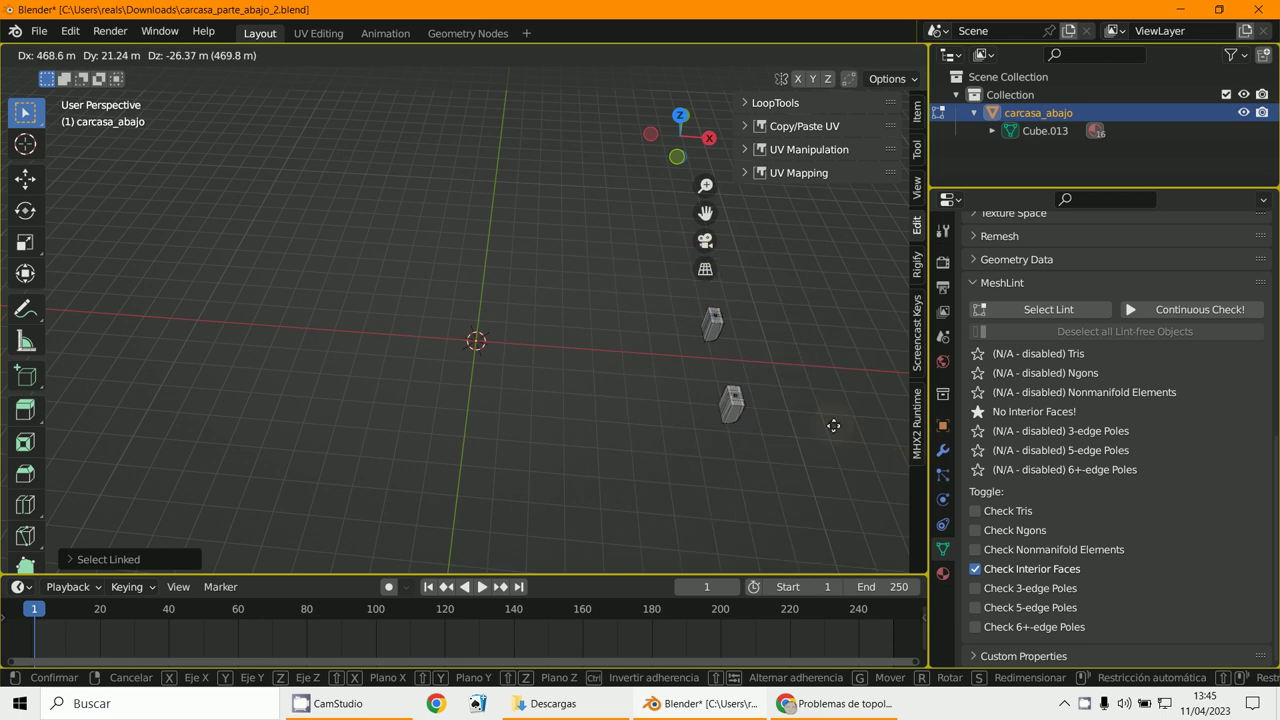
key(Escape)
Examine the two unconnected small posts along the casing's side wall, returning to Object Mode for a closer look.
middle_drag(810, 420, 586, 420)
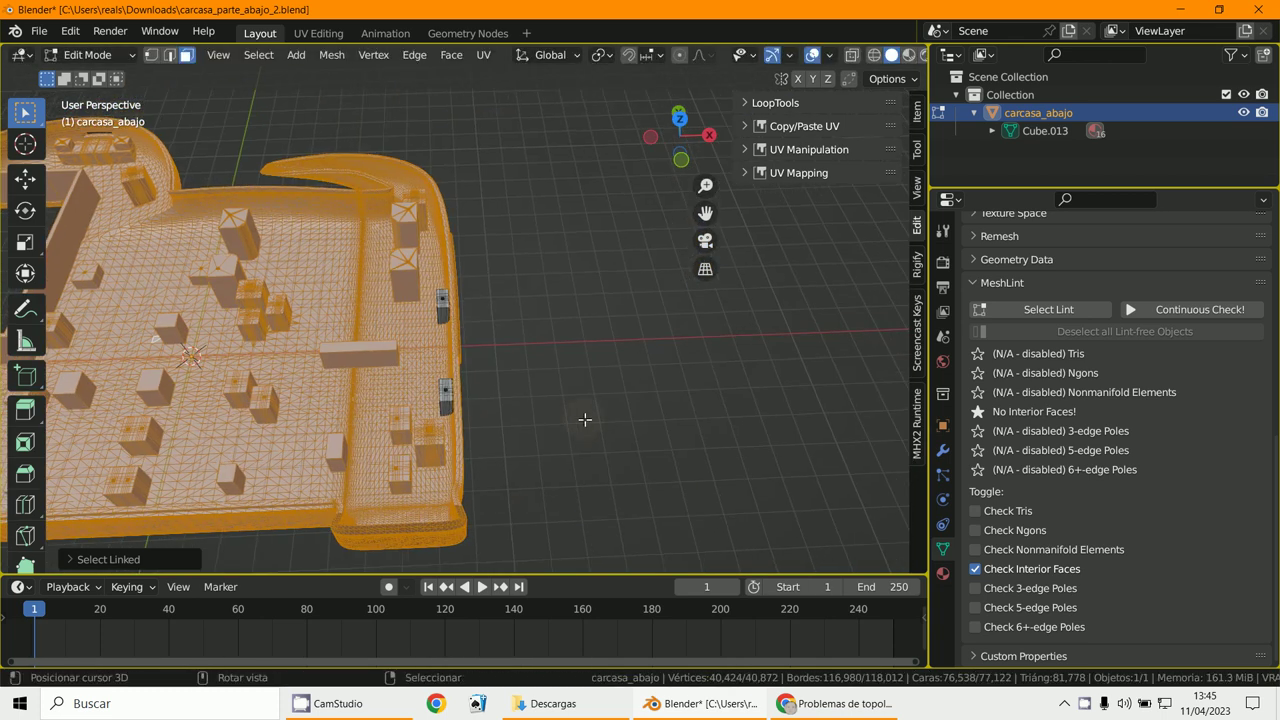
scroll(586, 420, up, 4)
middle_drag(462, 200, 334, 237)
click(80, 55)
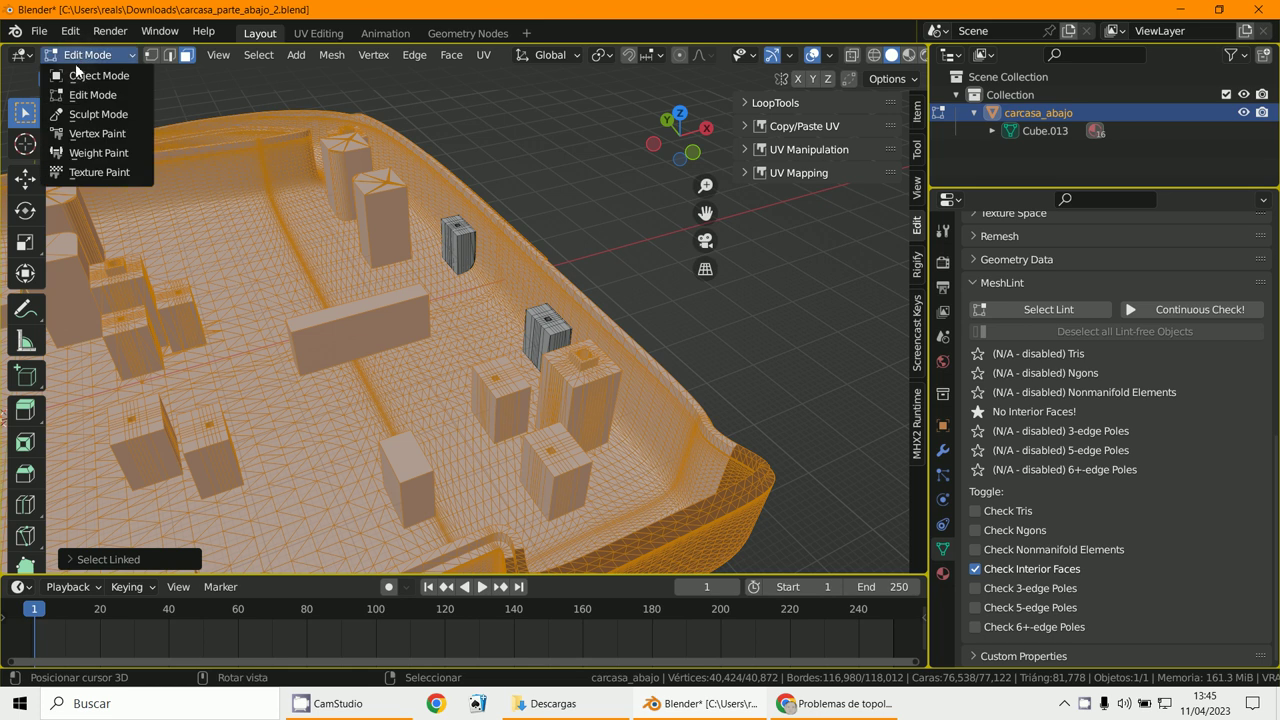
click(75, 75)
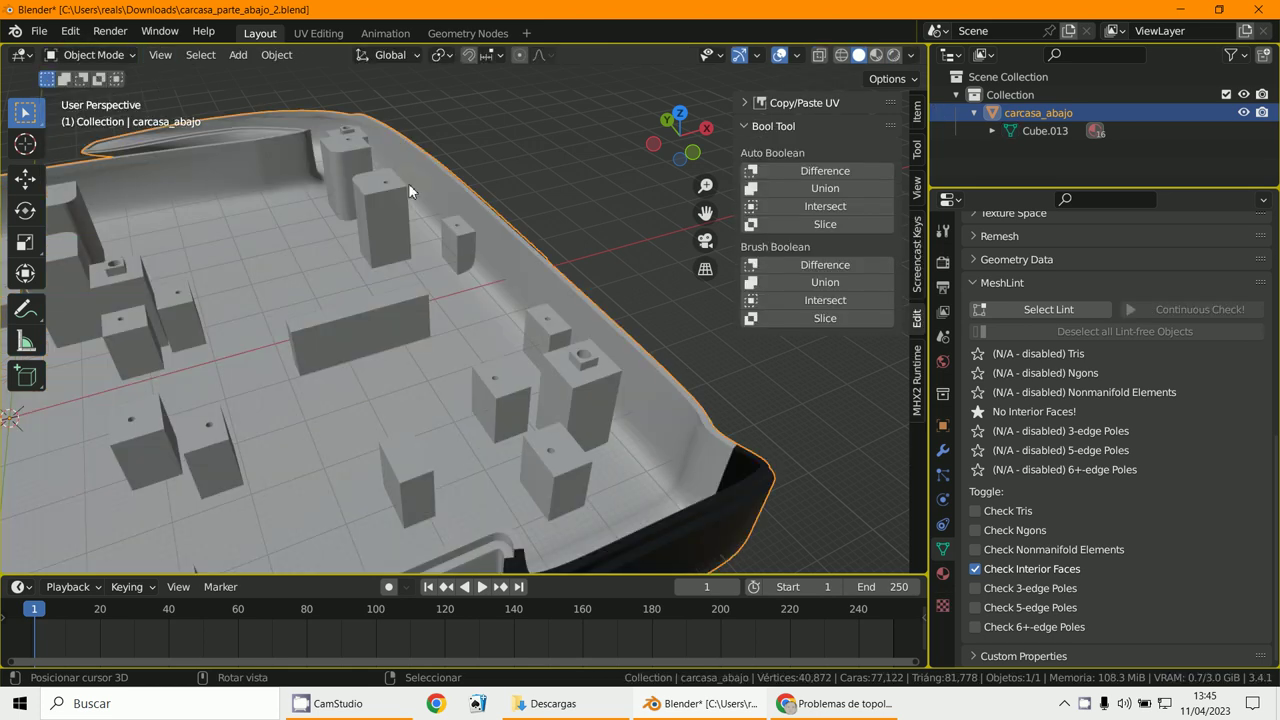
scroll(545, 344, up, 6)
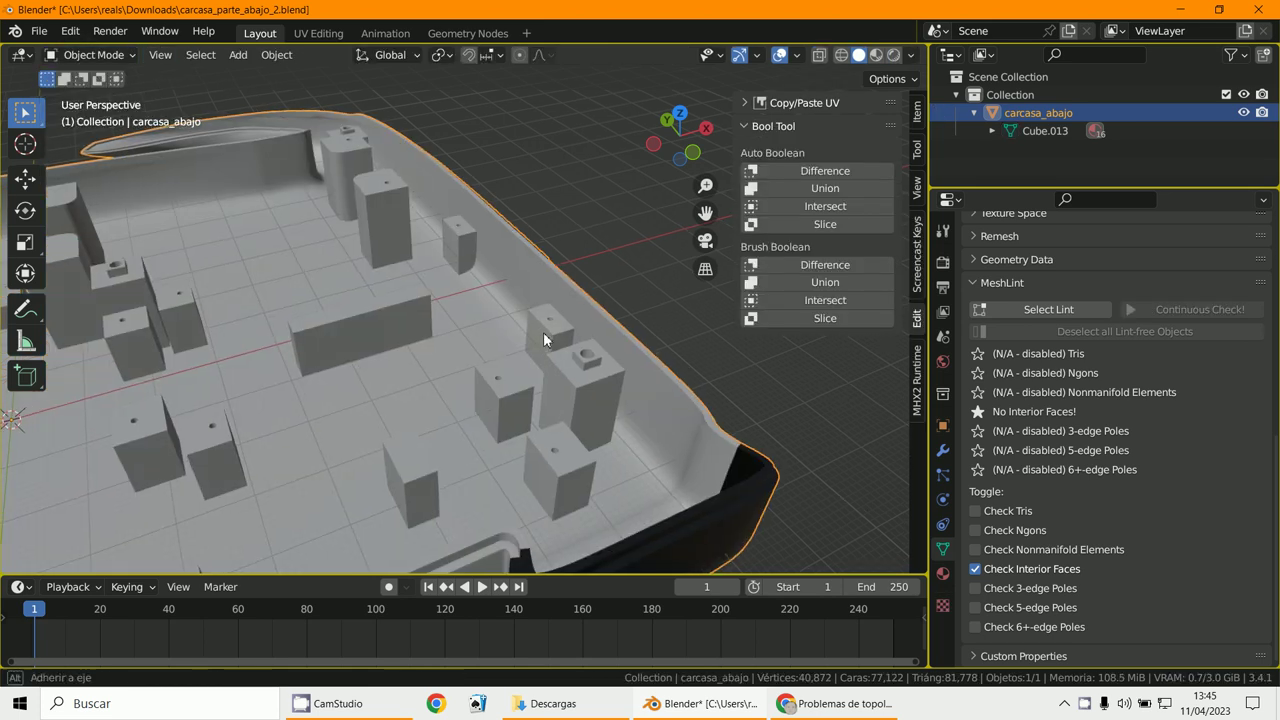
middle_drag(566, 345, 567, 358)
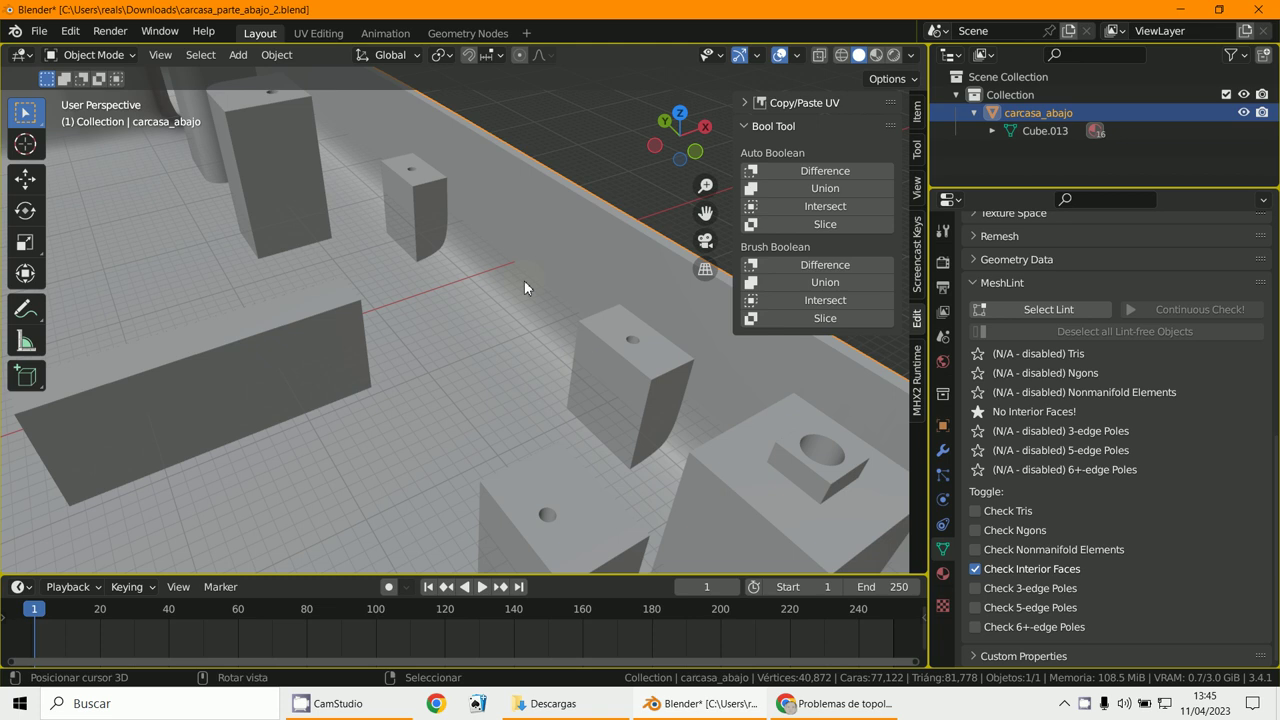
Select the linked geometry of one unconnected side-wall post, test-move it, cancel the move and inspect its base.
click(90, 55)
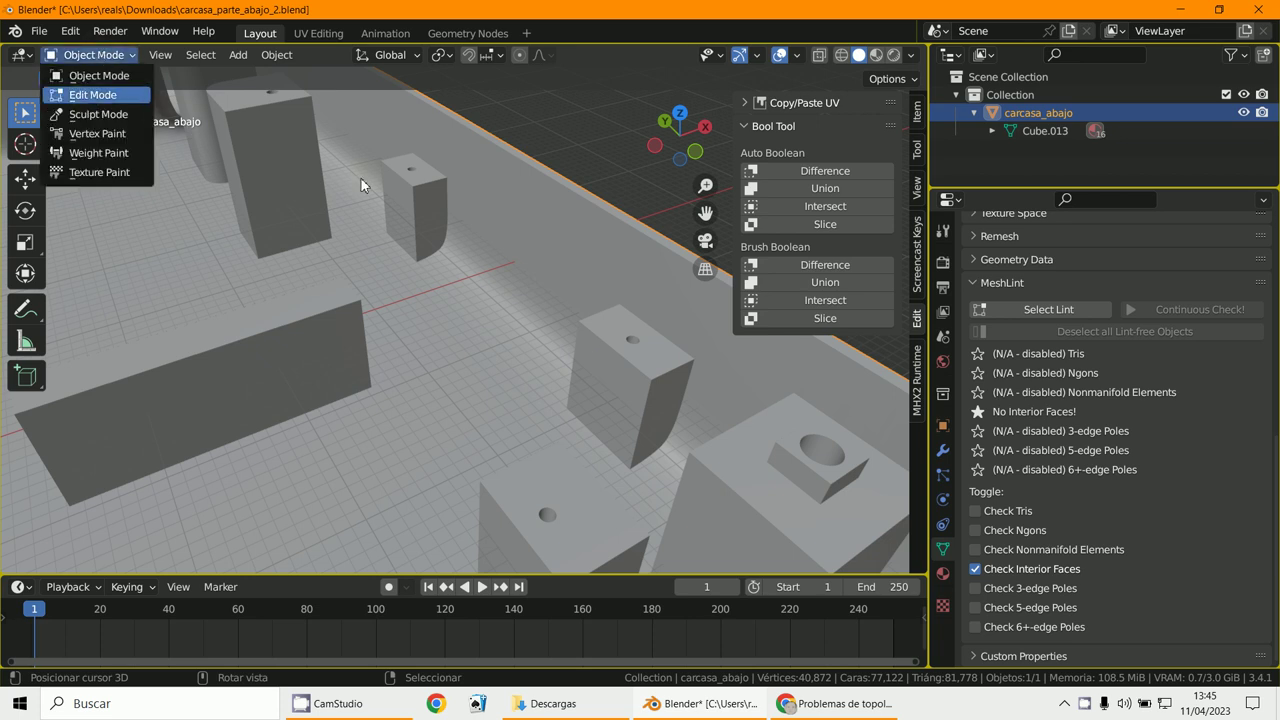
key(Tab)
click(660, 380)
key(l)
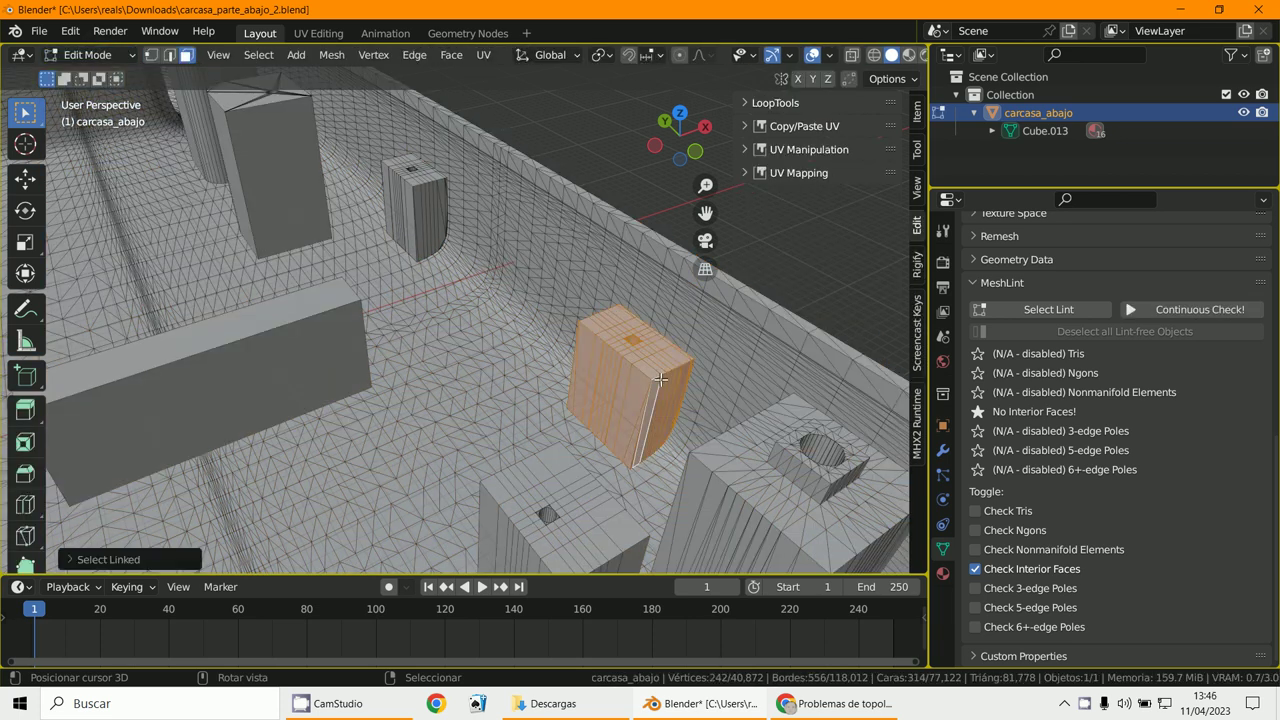
key(g)
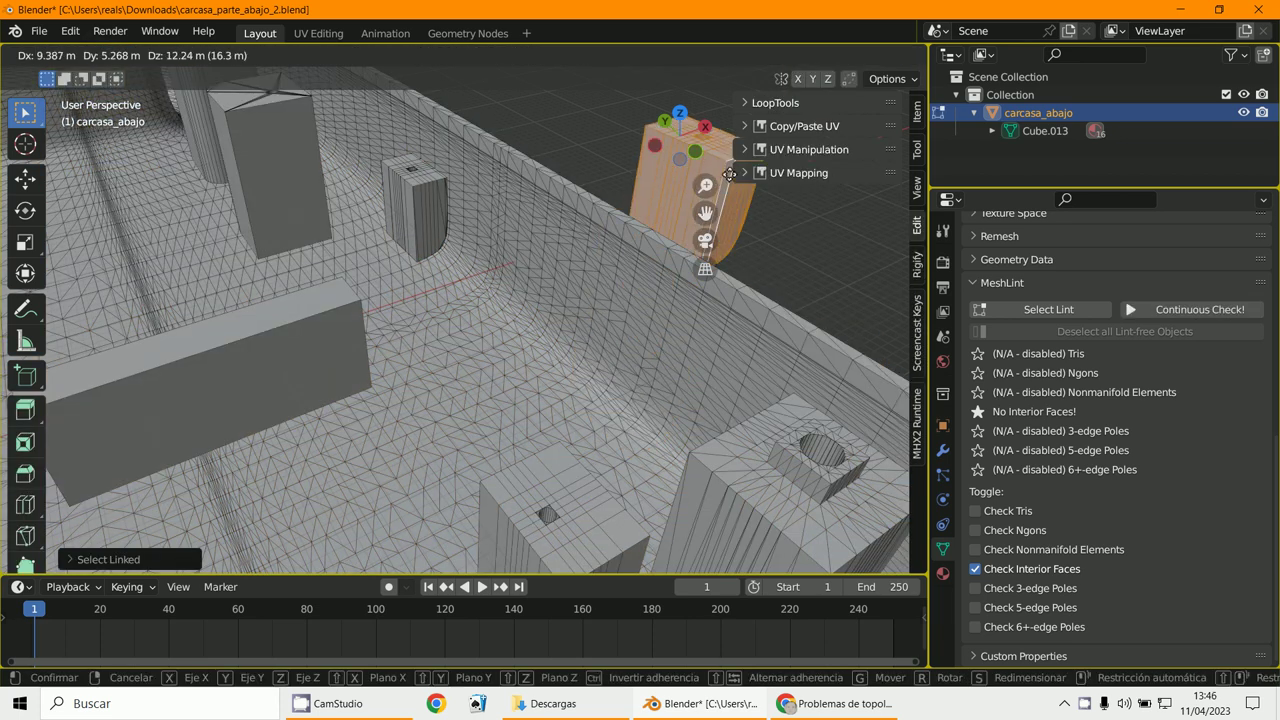
right_click(740, 196)
middle_drag(705, 288, 523, 274)
scroll(540, 272, up, 6)
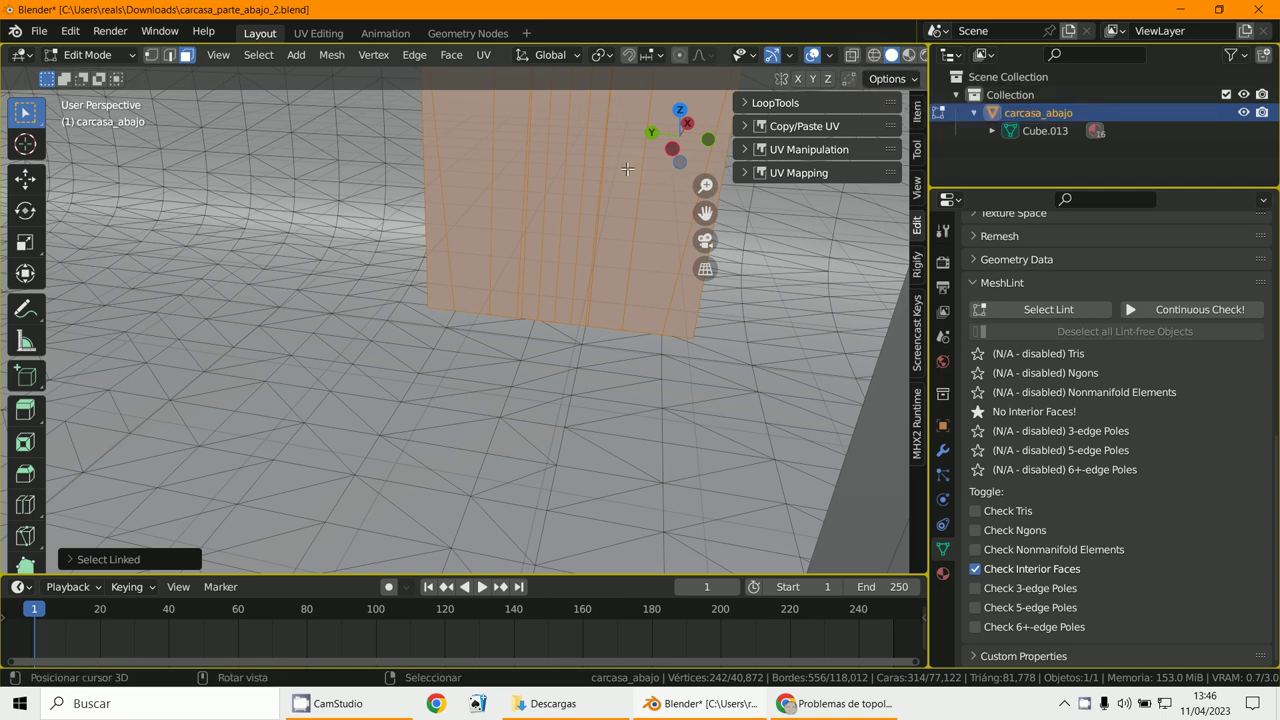
scroll(530, 137, down, 10)
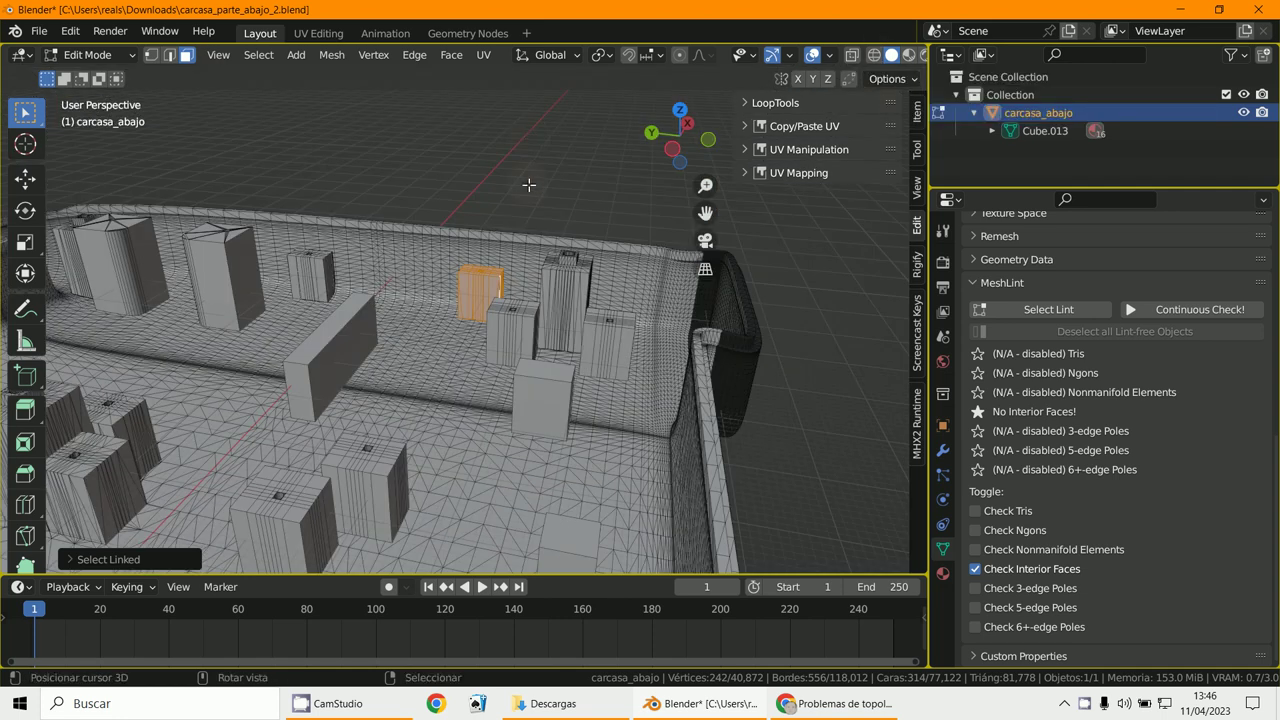
Select the entire casing mesh, separate it by loose parts and return to Object Mode.
shift+click(329, 270)
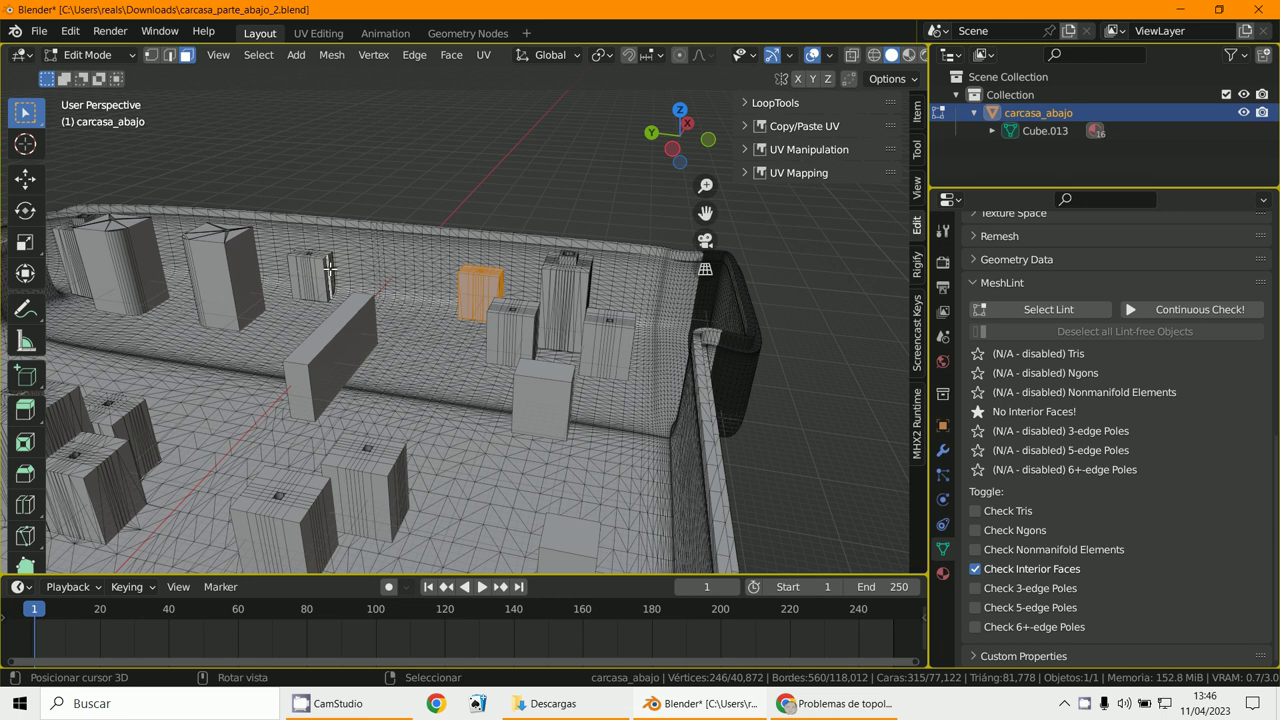
key(alt+a)
key(a)
key(p)
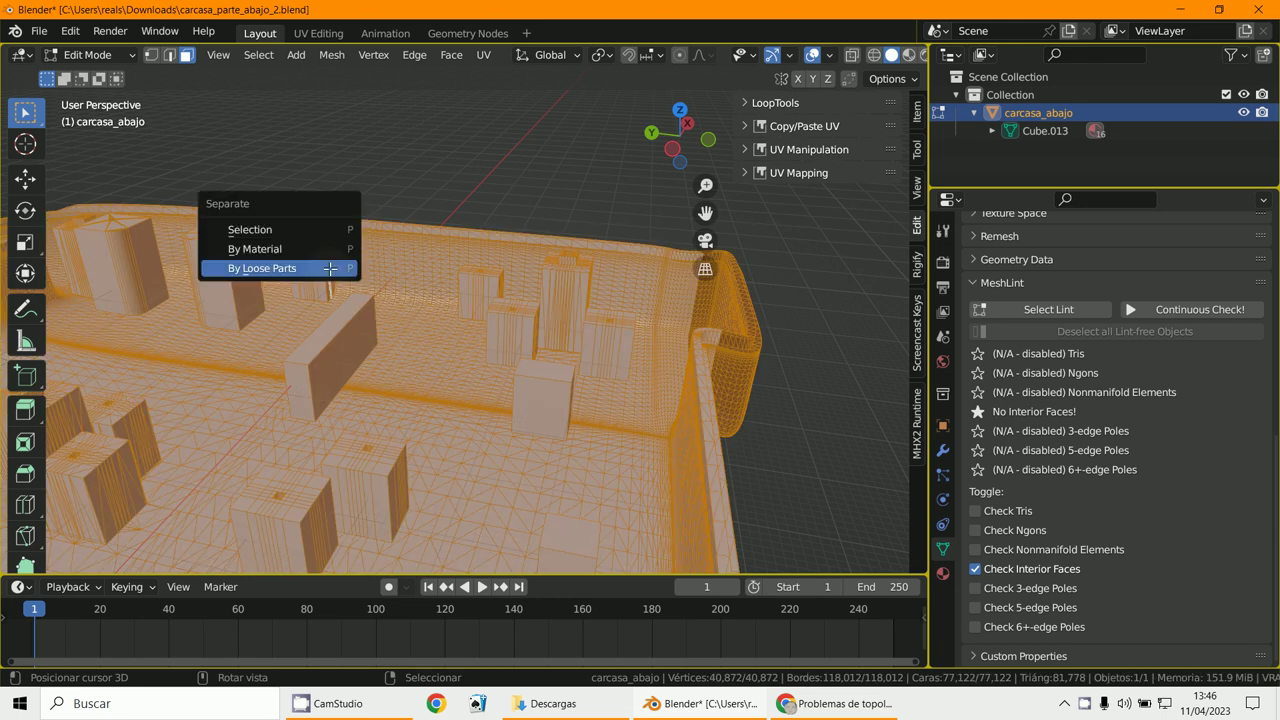
click(330, 268)
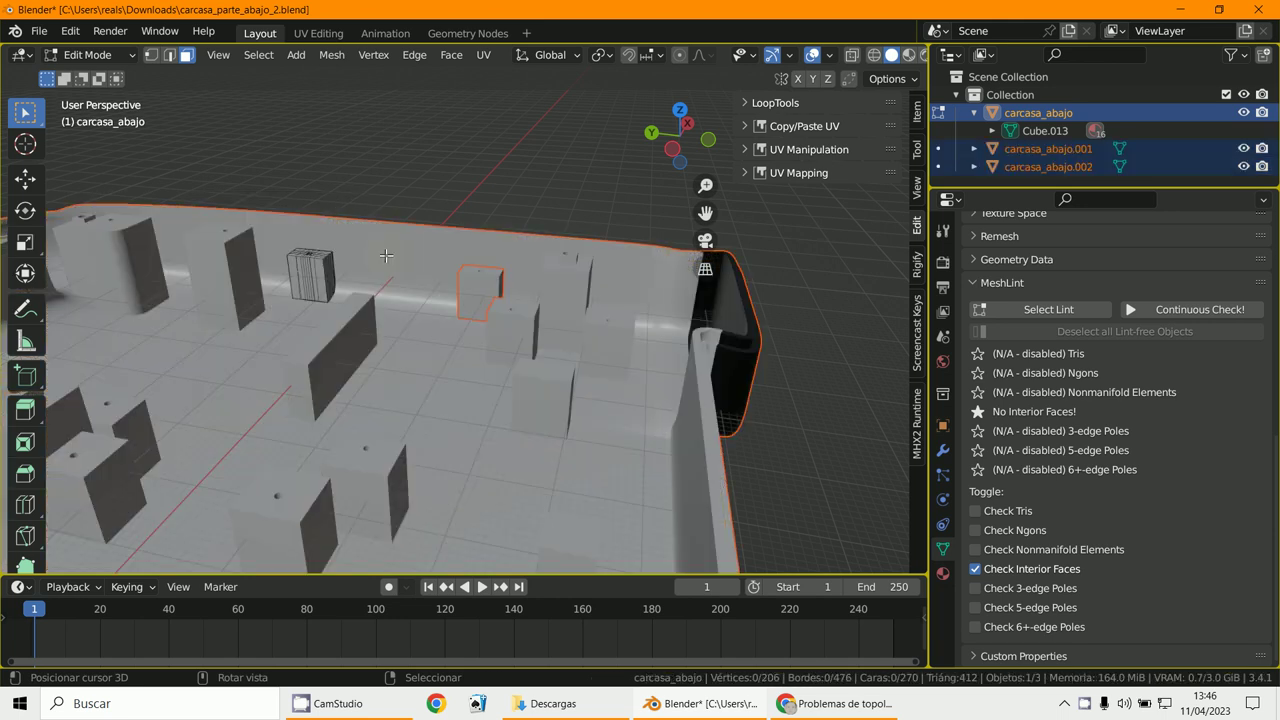
click(77, 58)
click(80, 77)
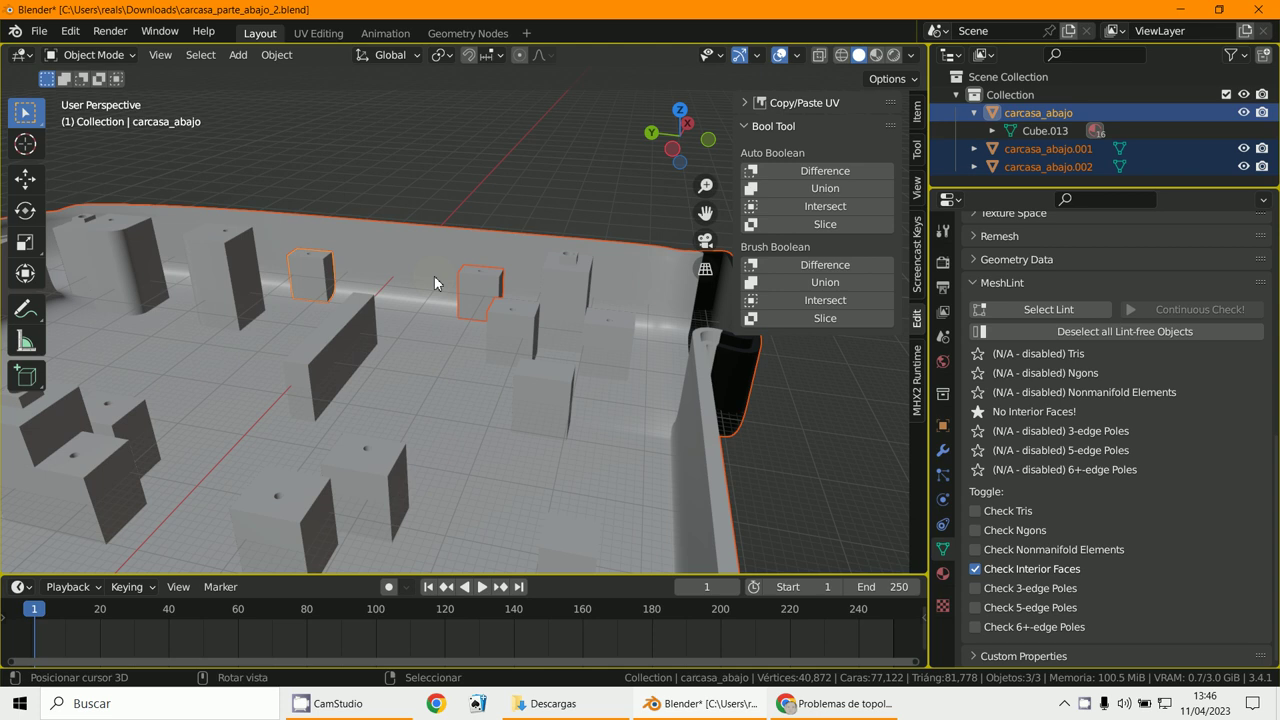
Select the two separated side-wall posts and move them slightly down along the Z axis into the floor.
click(493, 296)
scroll(490, 297, down, 5)
scroll(485, 305, up, 10)
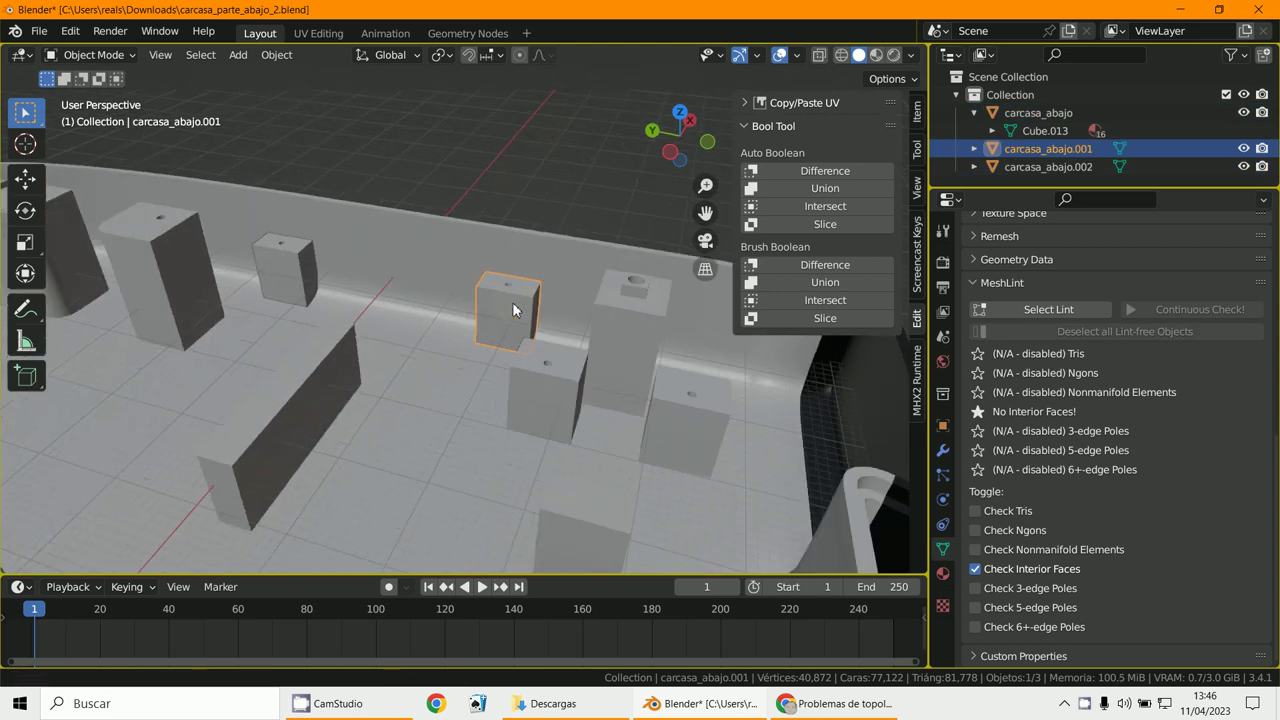
scroll(508, 305, up, 5)
scroll(493, 310, down, 5)
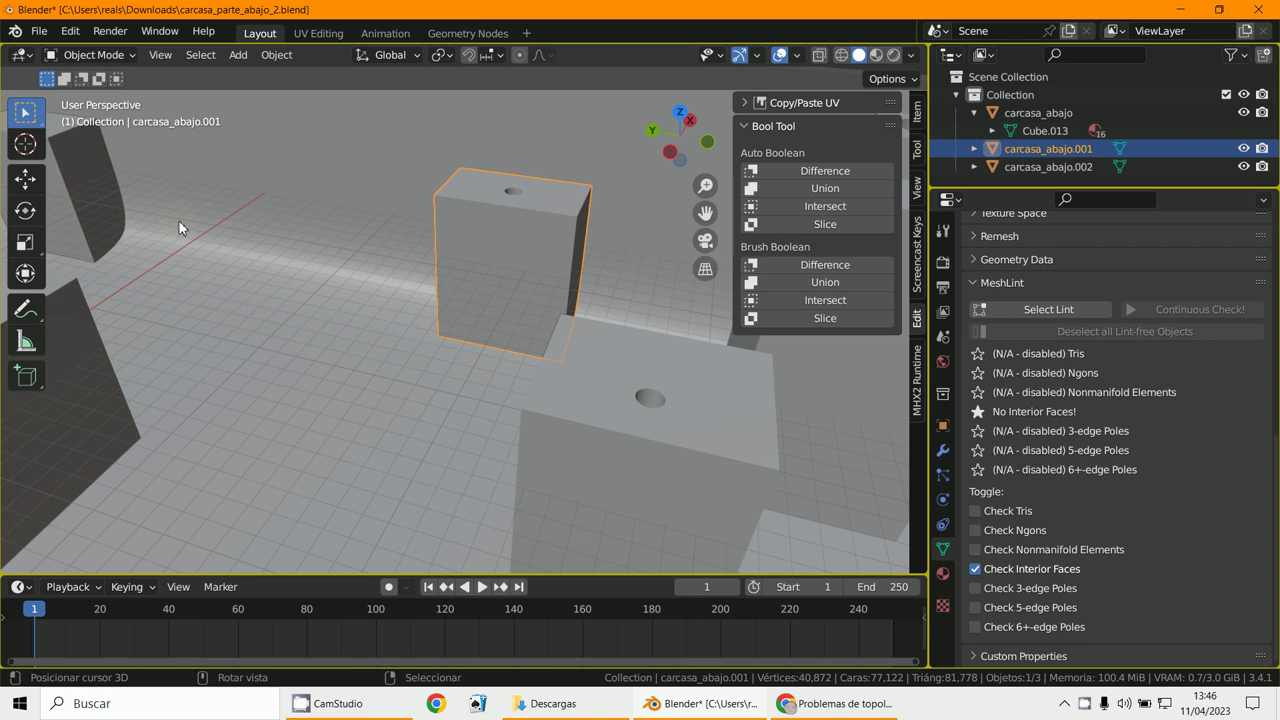
shift+click(87, 197)
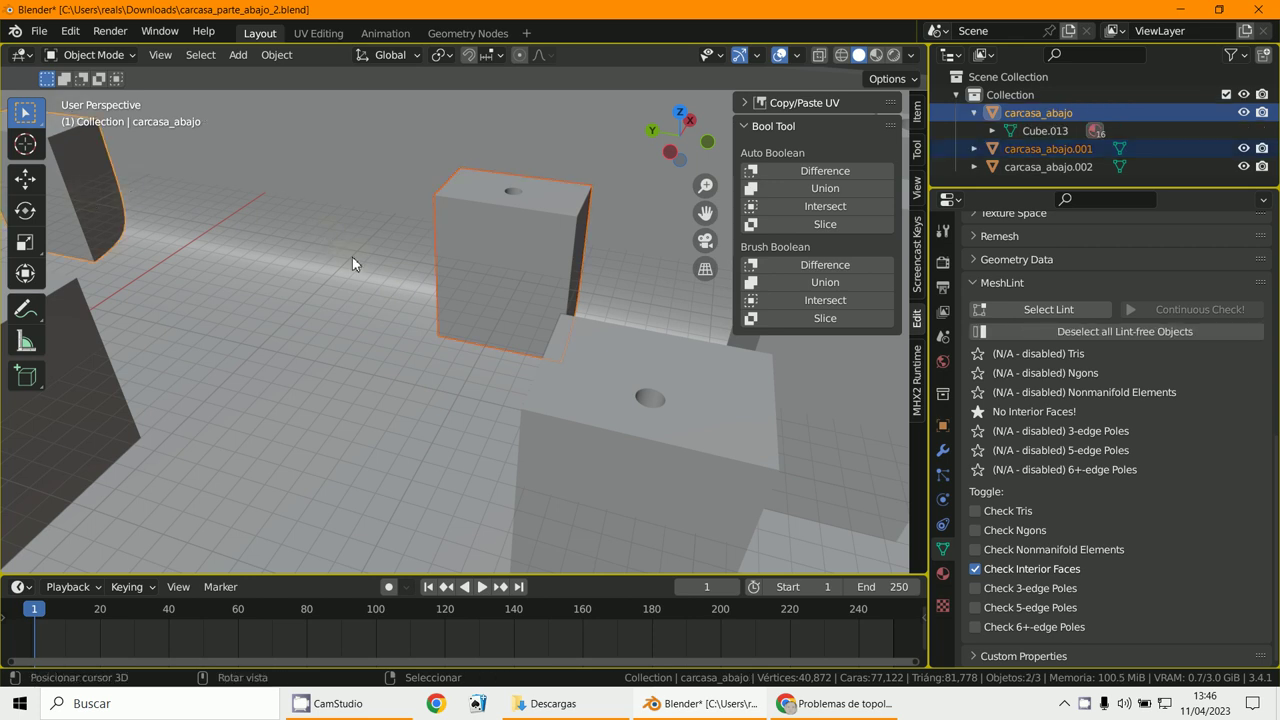
key(g)
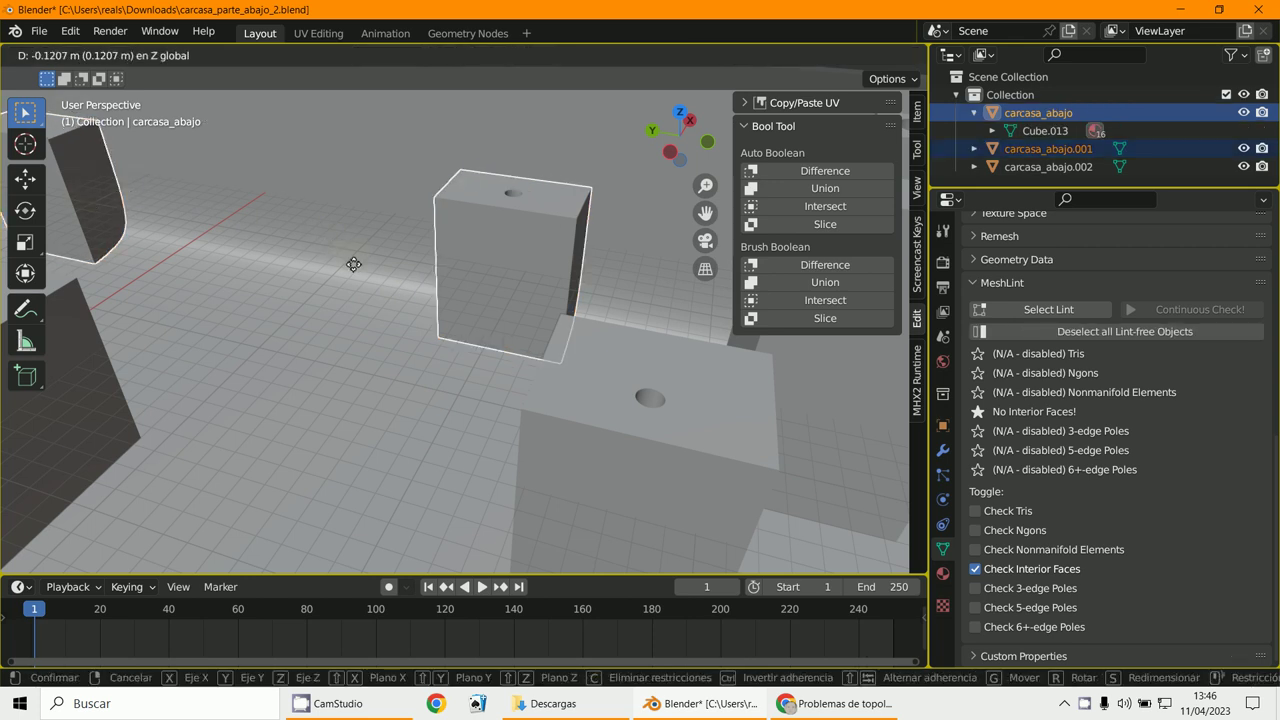
click(419, 298)
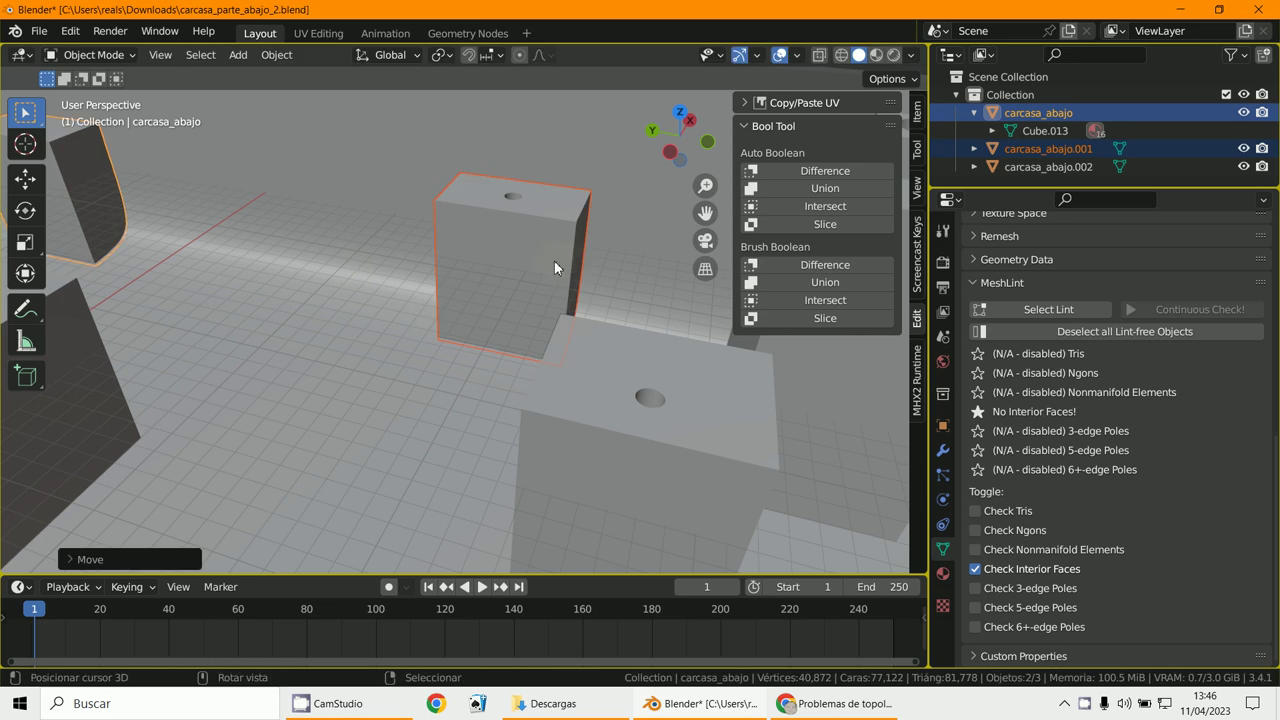
Move the two selected posts slightly along the X axis into the side wall, using the top view.
middle_drag(554, 260, 507, 278)
middle_drag(492, 288, 496, 260)
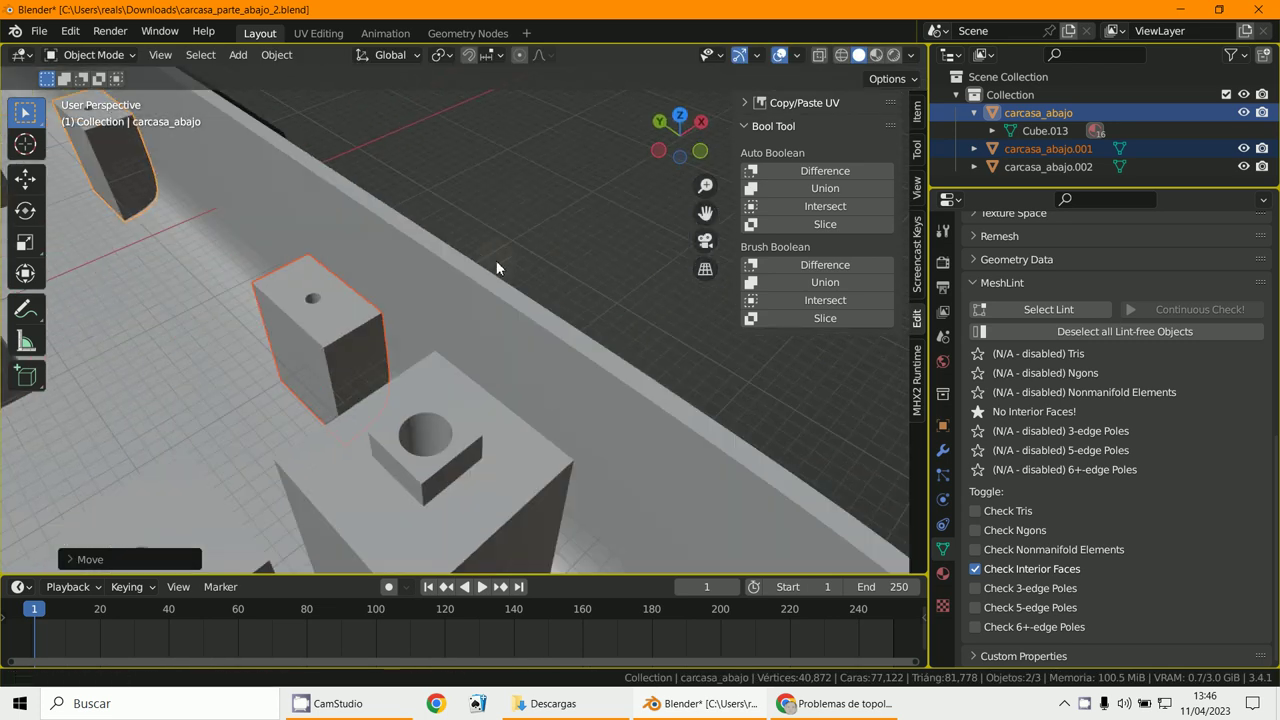
key(KP_7)
scroll(484, 260, up, 6)
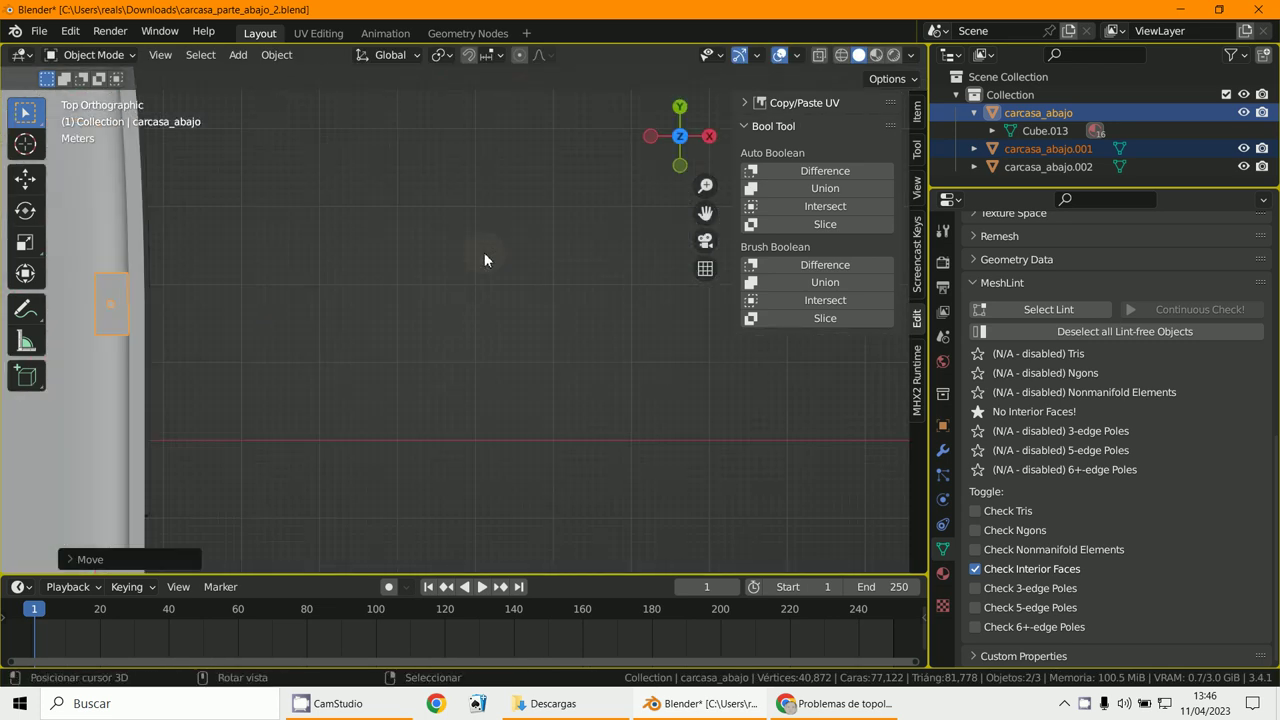
shift+middle_drag(444, 265, 450, 358)
scroll(450, 352, up, 5)
shift+middle_drag(334, 197, 674, 388)
scroll(674, 388, up, 3)
shift+middle_drag(614, 341, 579, 400)
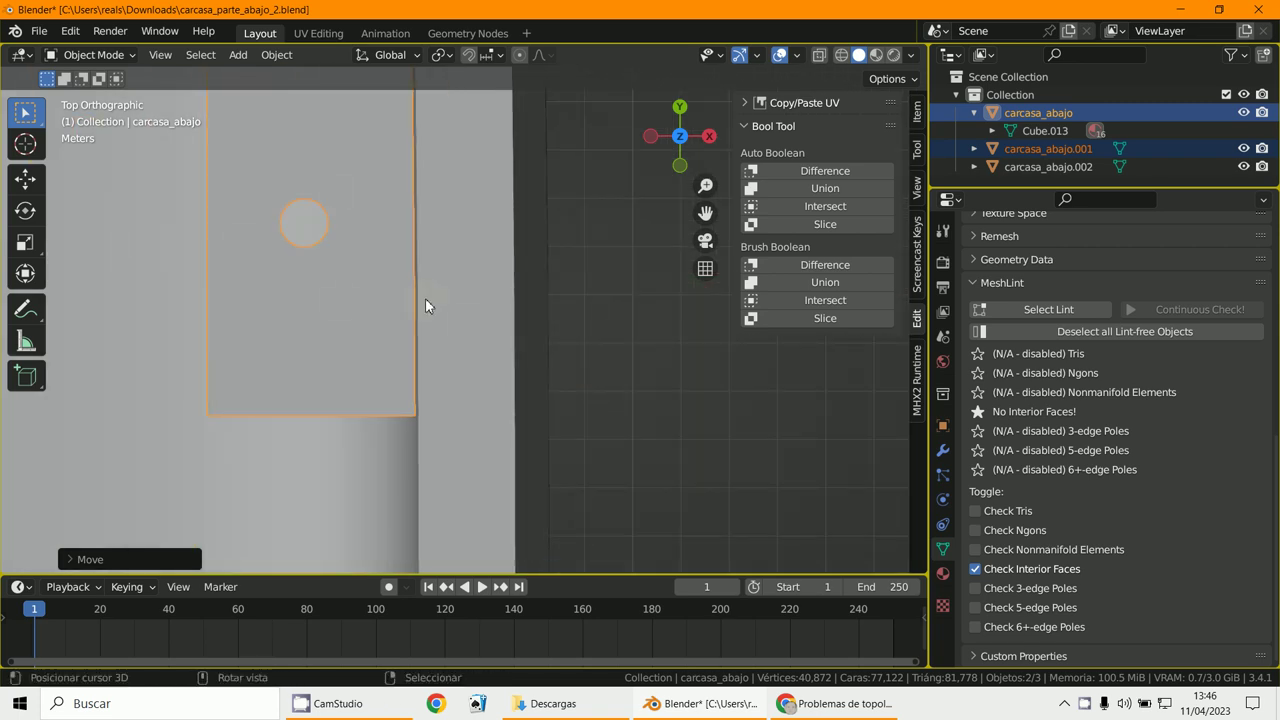
scroll(420, 304, down, 1)
key(g)
key(x)
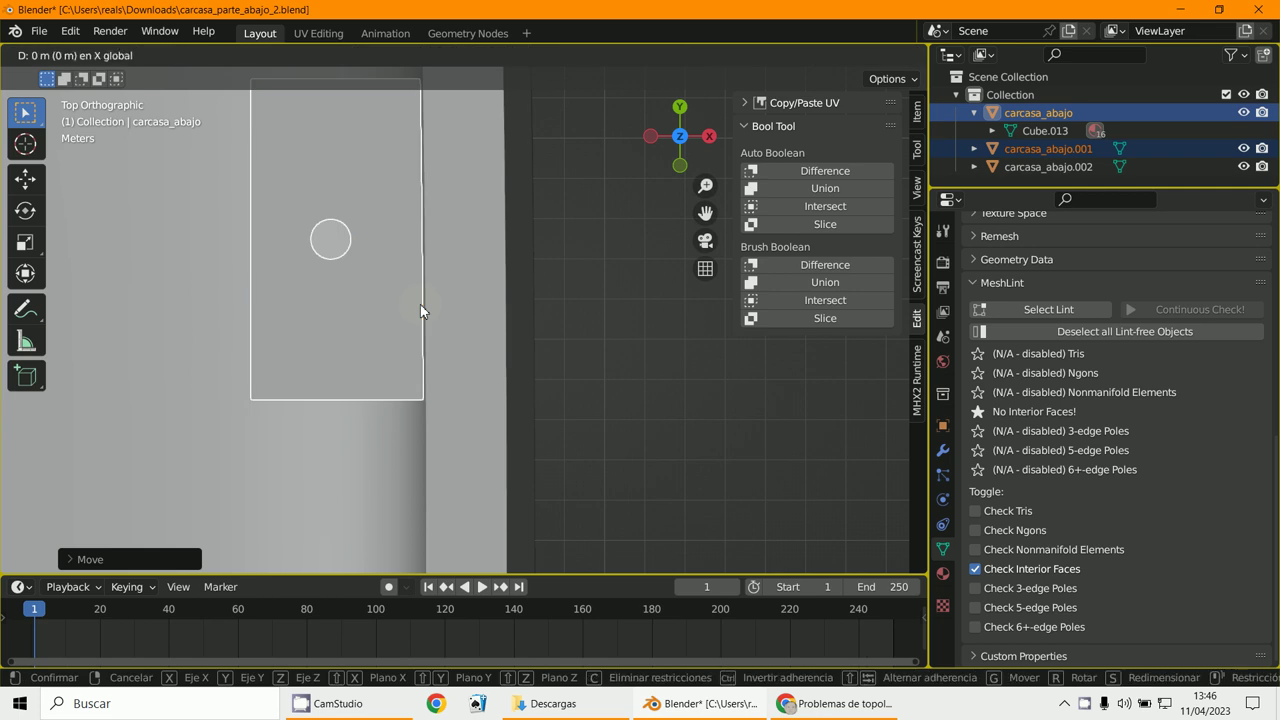
click(430, 307)
Merge the two repositioned side-wall posts into the main casing body with an Auto Boolean Union, keeping the casing as the active object.
middle_drag(429, 314, 481, 273)
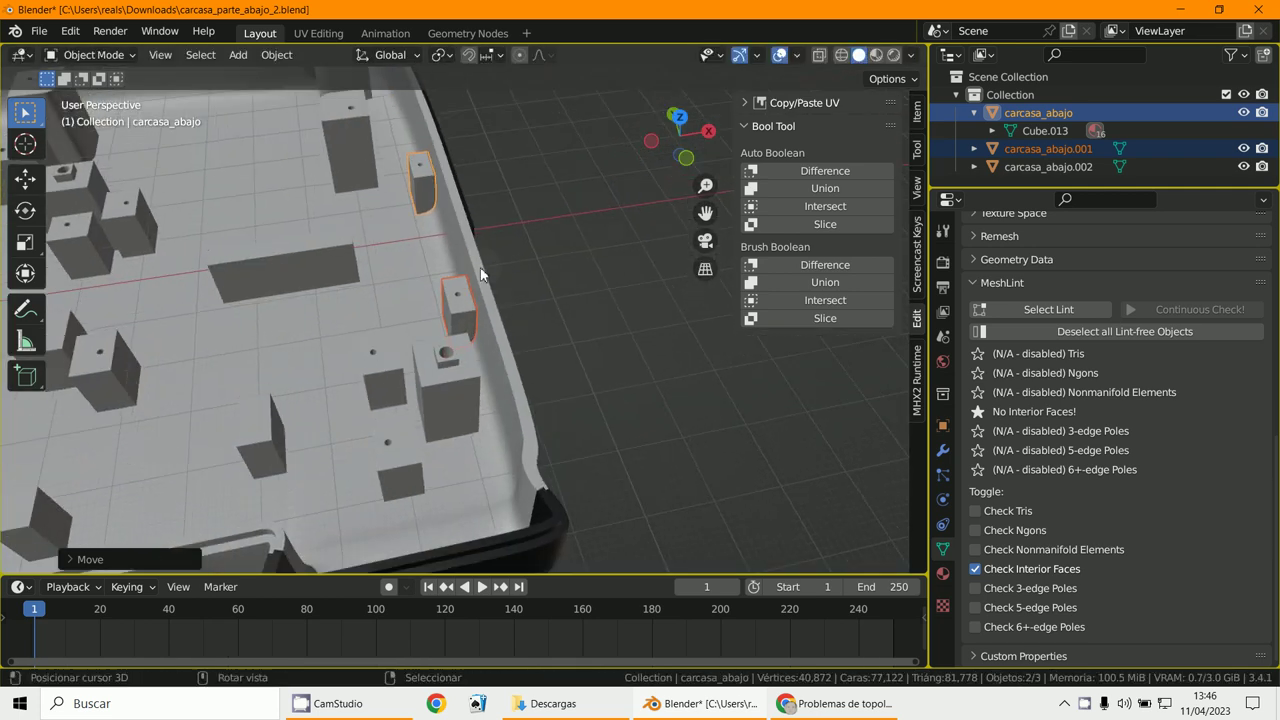
middle_drag(463, 347, 497, 351)
scroll(496, 350, up, 5)
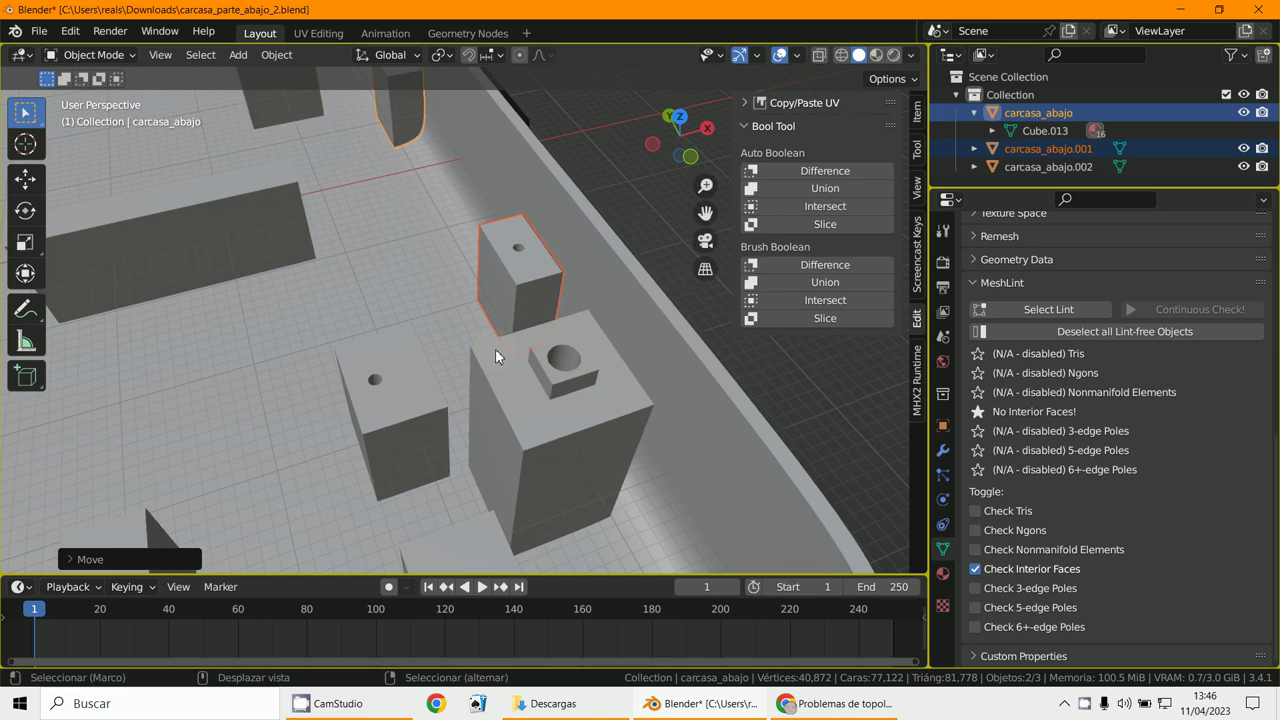
shift+click(543, 190)
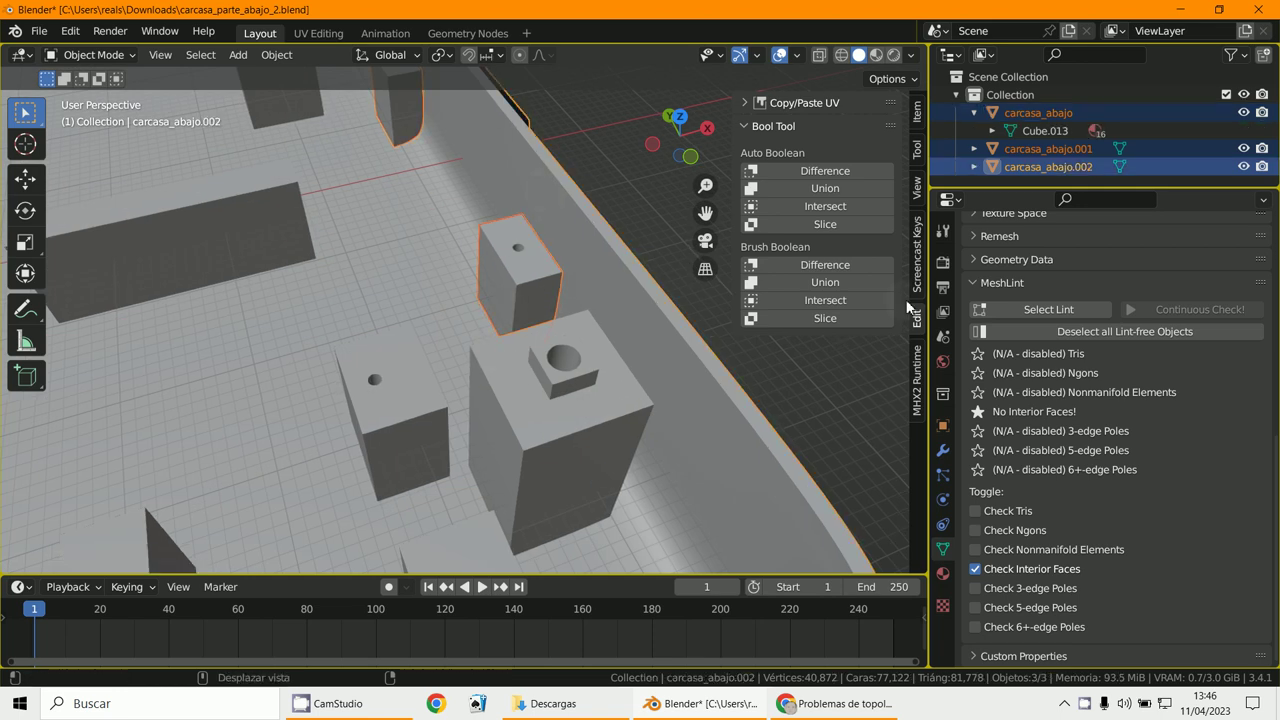
click(855, 190)
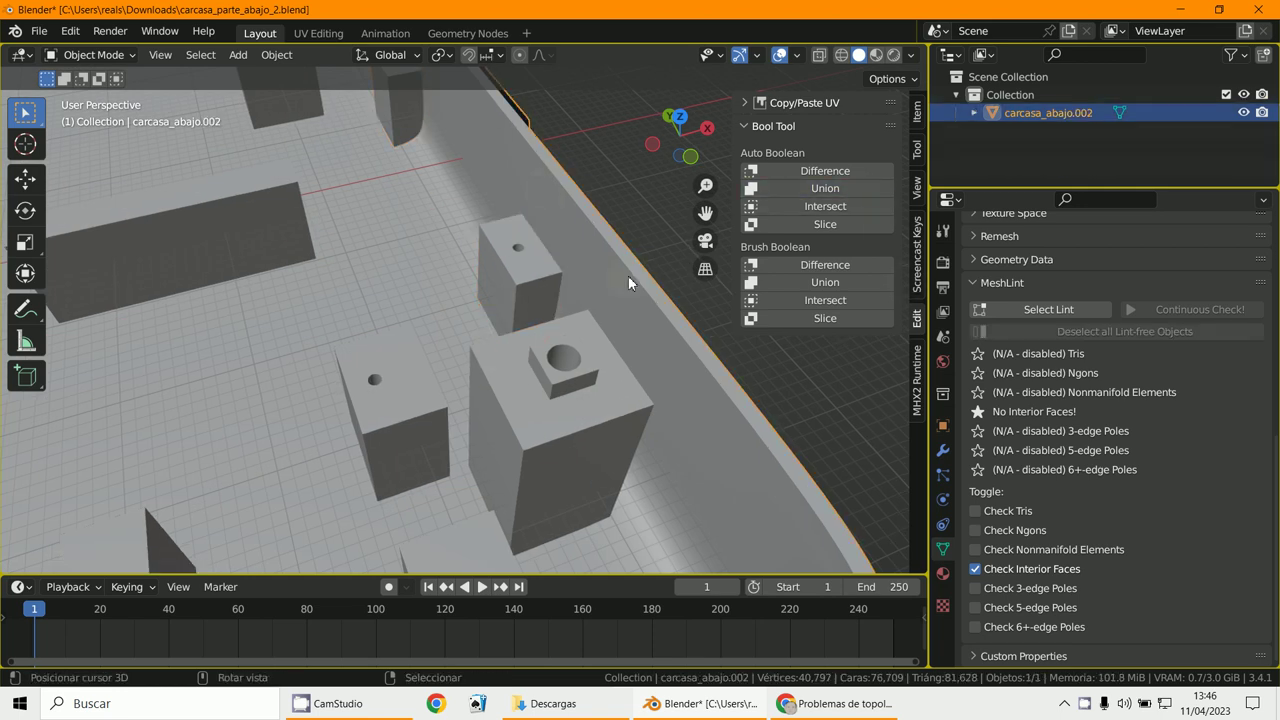
In Edit Mode, select the geometry linked to the casing floor and test-move it to check that every post follows, cancelling each move.
scroll(590, 280, down, 5)
click(102, 54)
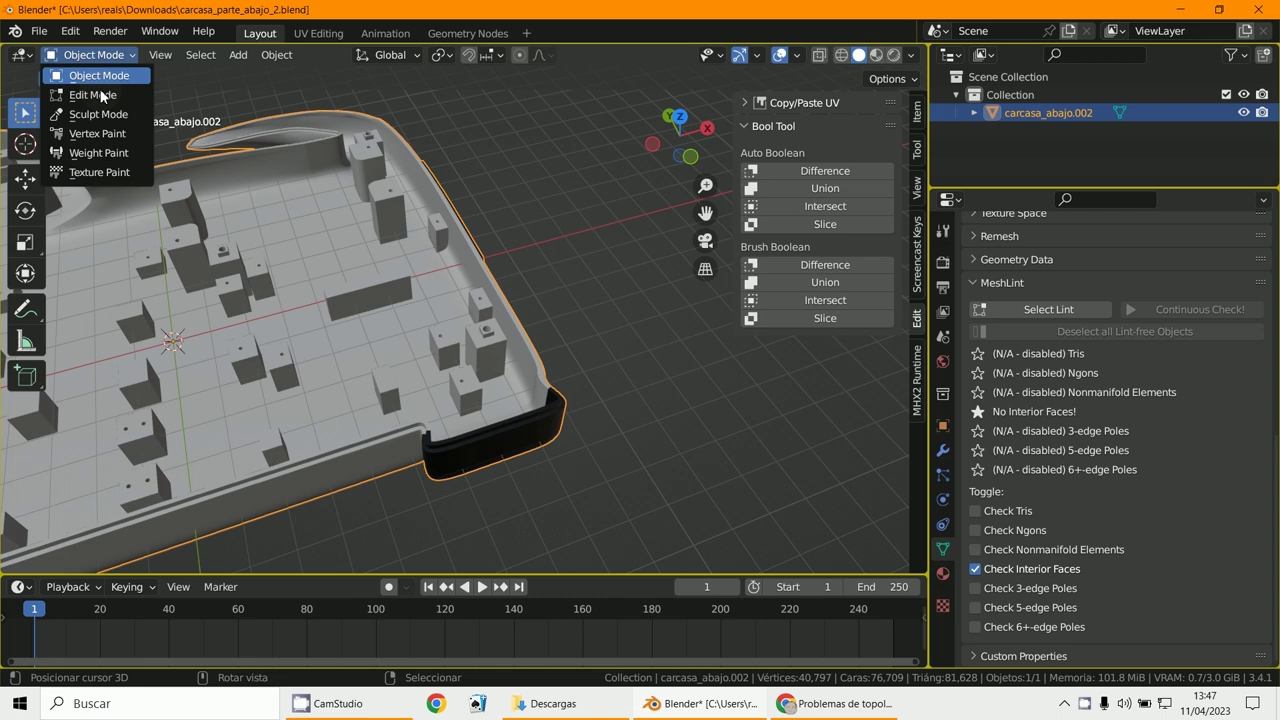
click(80, 91)
click(371, 313)
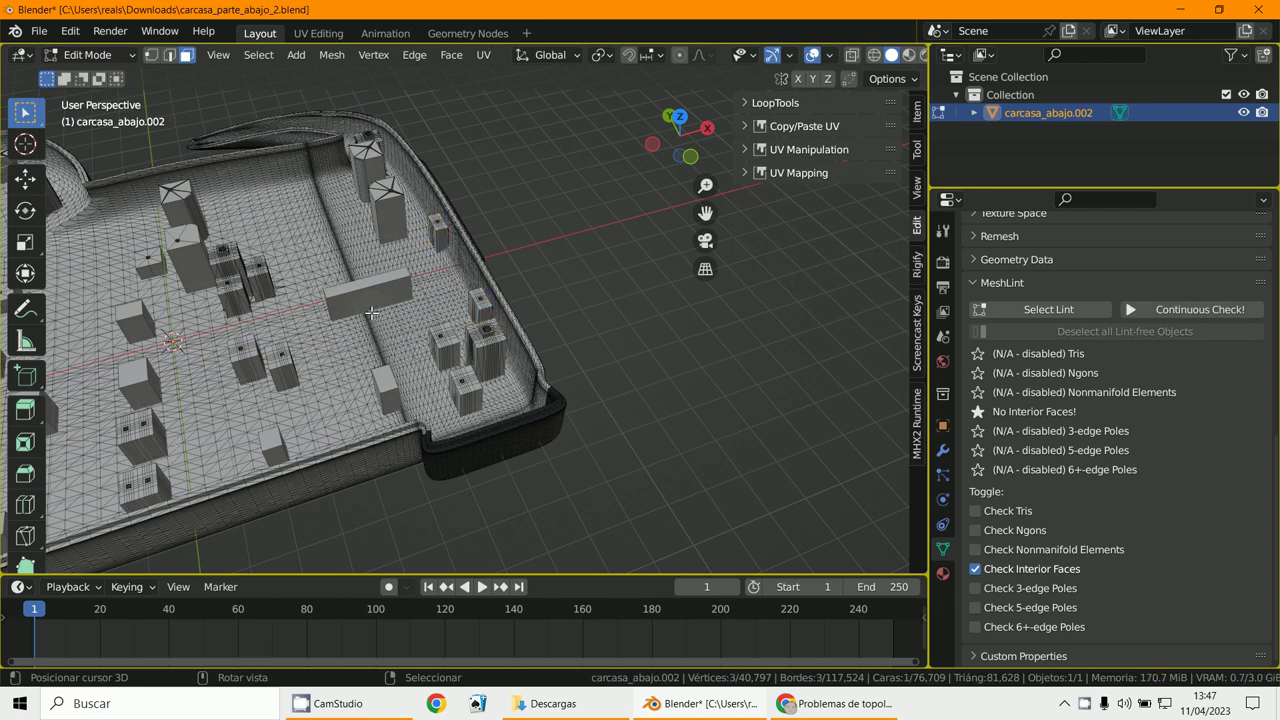
key(ctrl+l)
key(g)
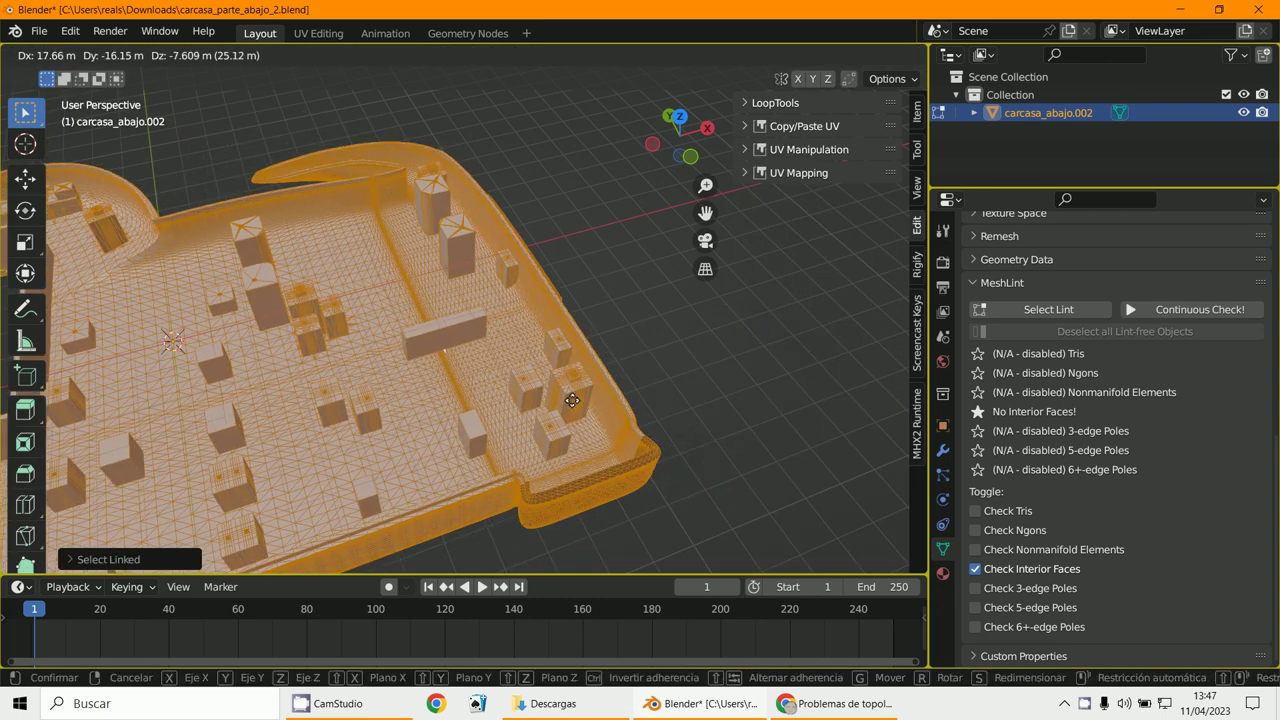
click(577, 356)
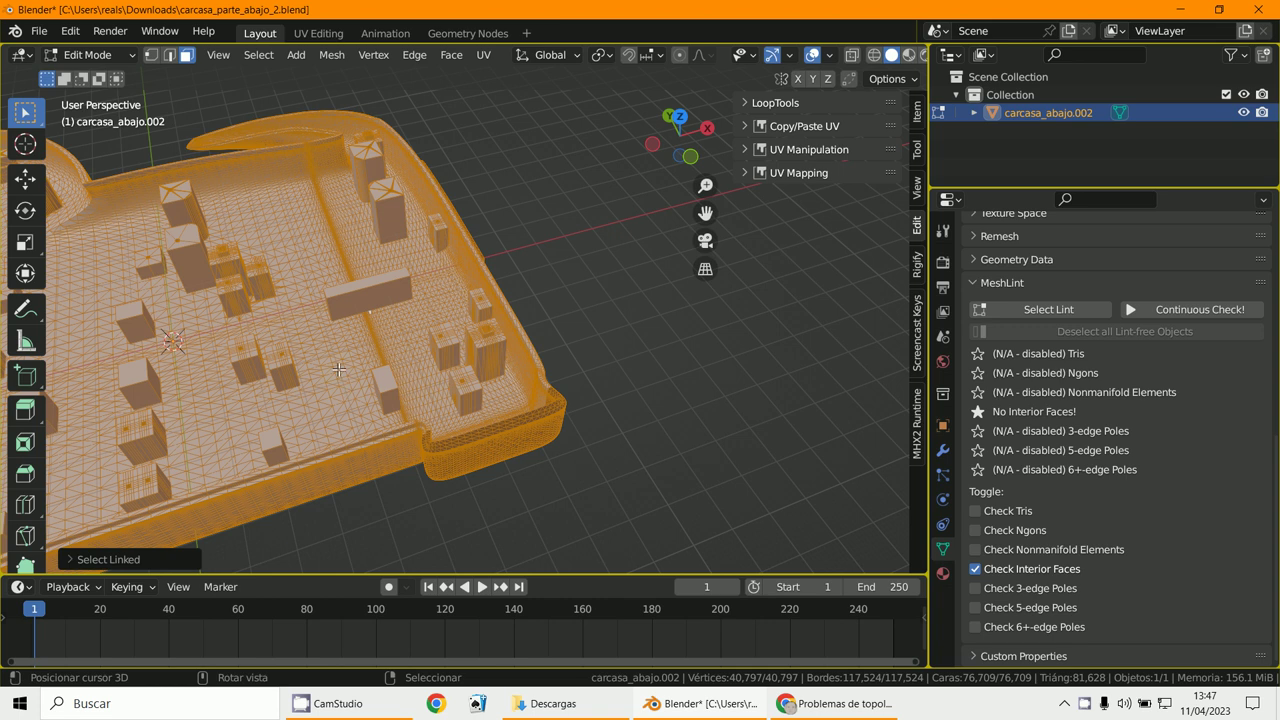
right_click(338, 369)
key(ctrl+l)
key(g)
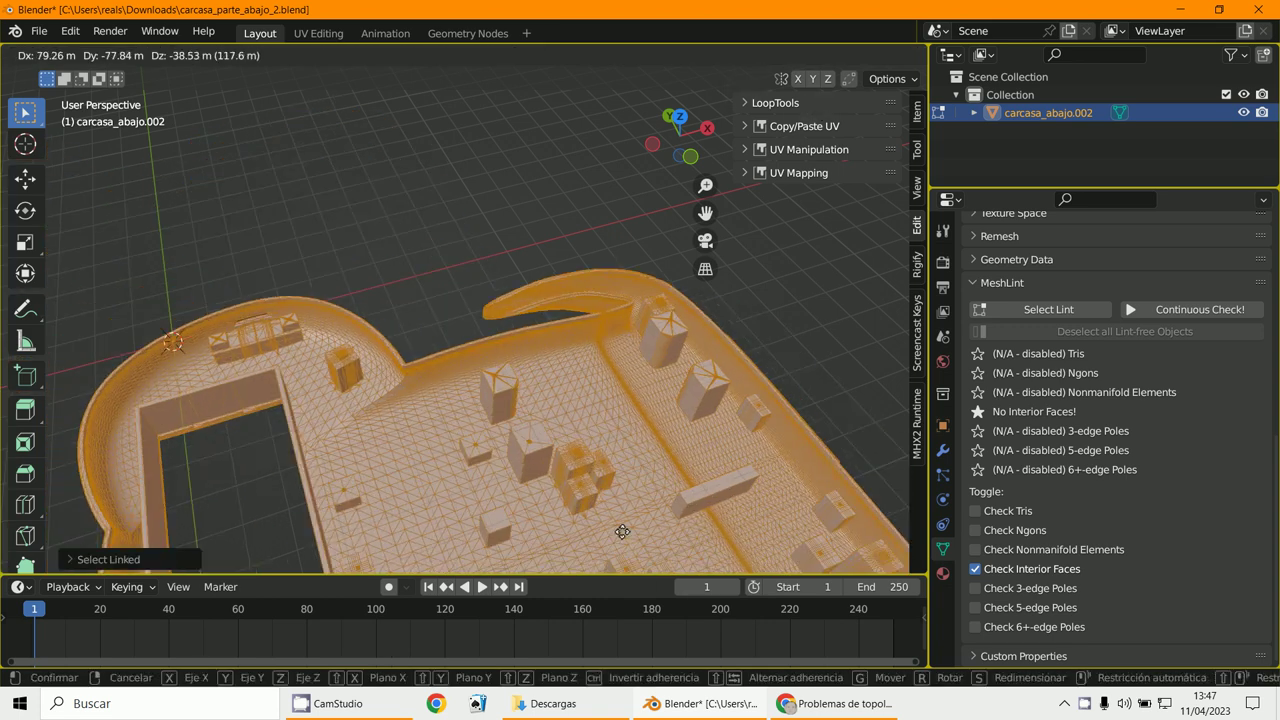
right_click(925, 76)
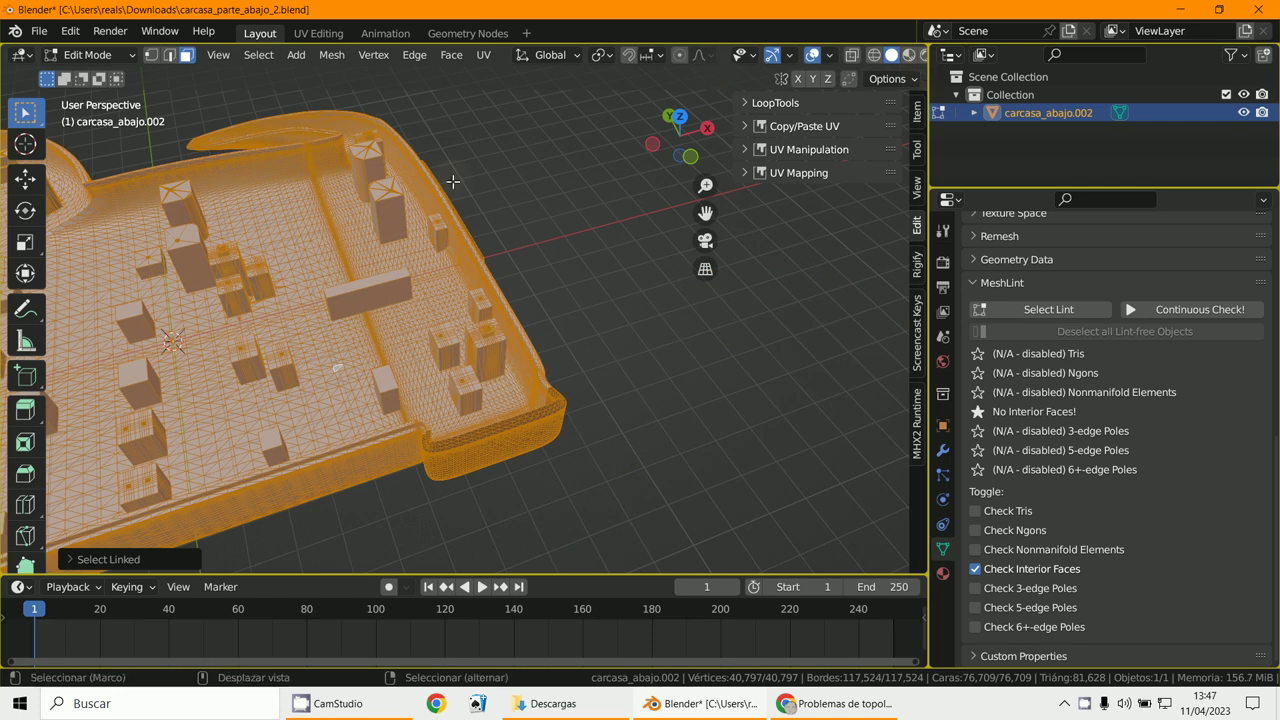
Enable the Face Orientation overlay for the casing and return to Object Mode.
shift+middle_drag(461, 150, 534, 229)
scroll(449, 371, down, 1)
middle_drag(449, 371, 520, 340)
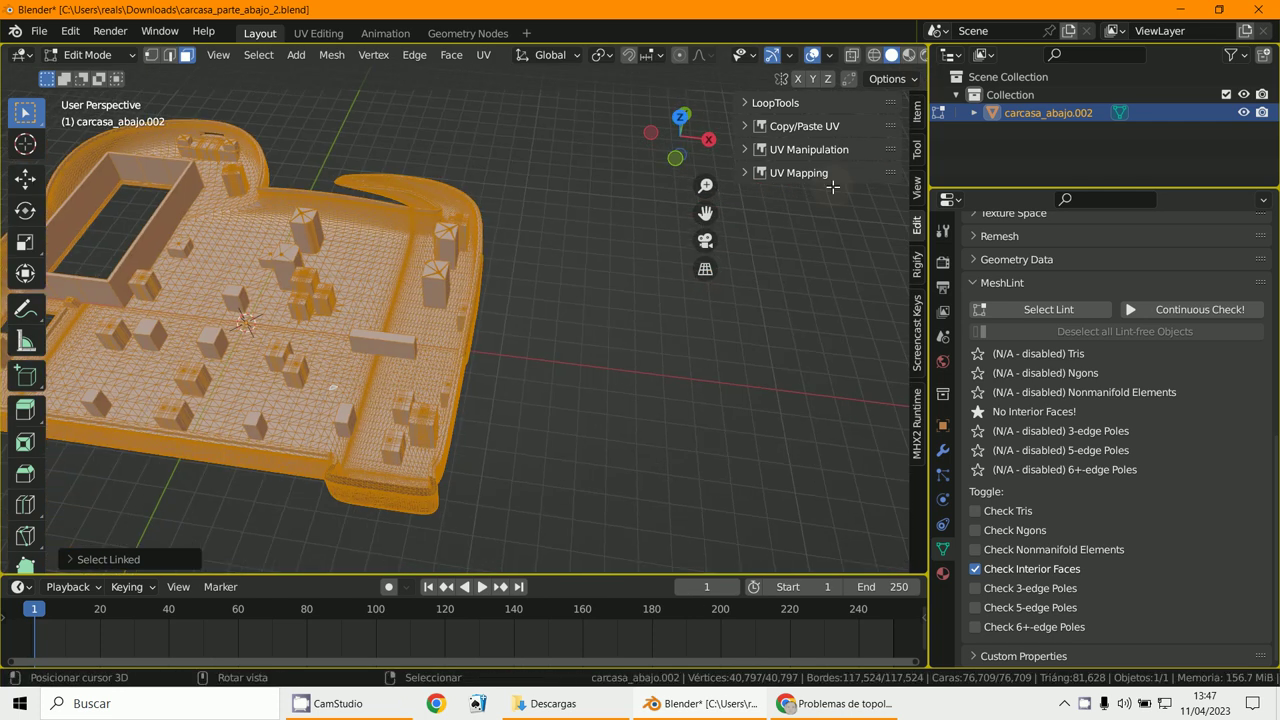
click(829, 57)
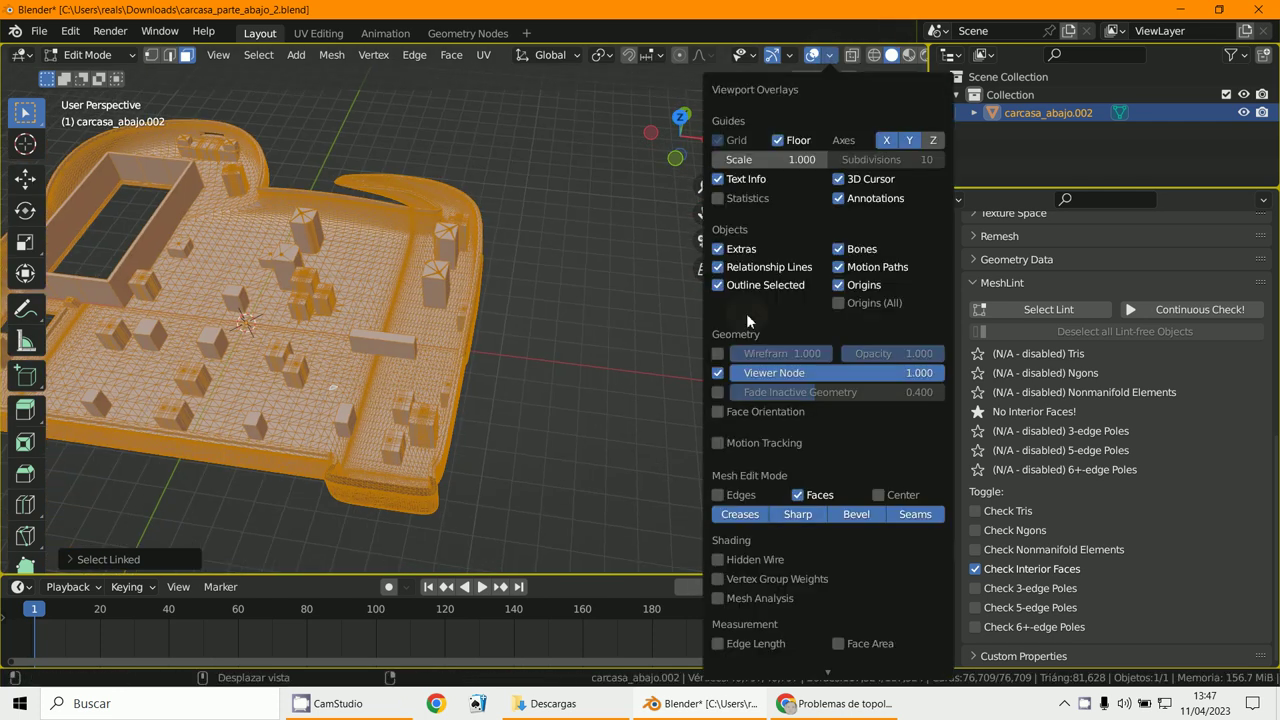
click(718, 412)
click(88, 55)
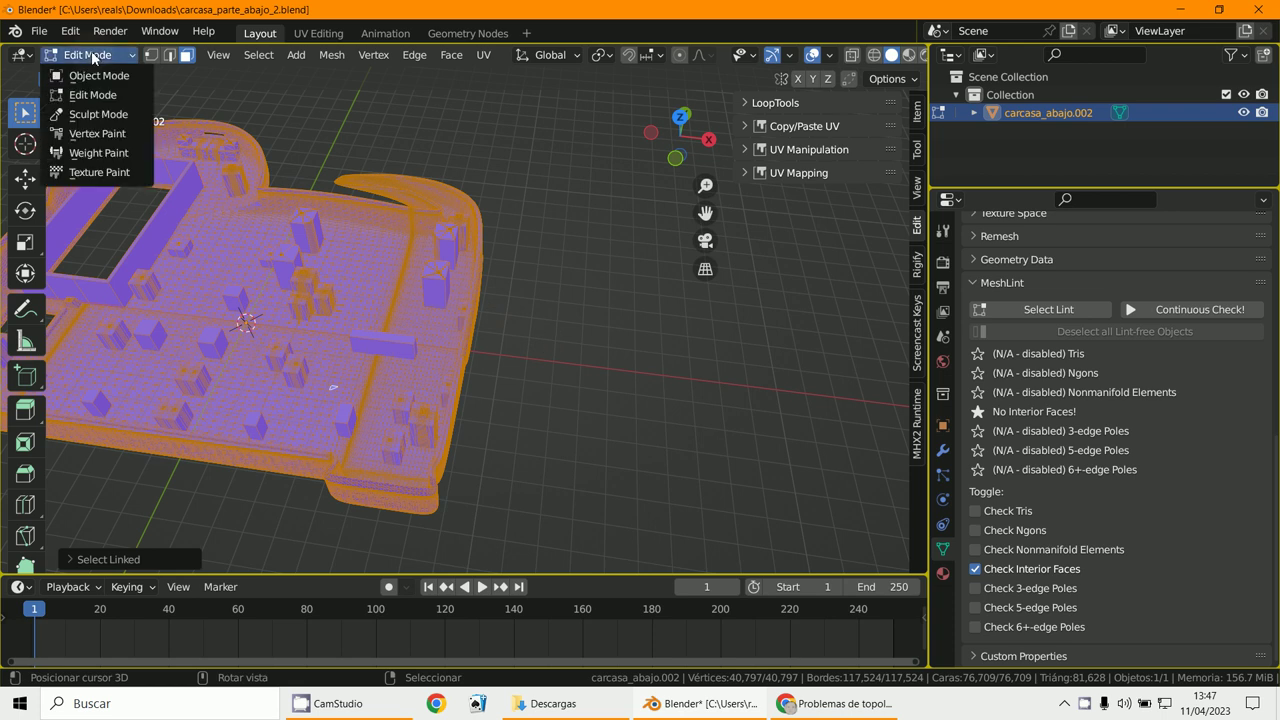
click(90, 68)
Examine the face orientation across the casing interior, especially around the posts and where the two side-wall posts meet the wall.
middle_drag(475, 268, 590, 362)
scroll(560, 335, up, 8)
middle_drag(468, 216, 286, 288)
scroll(530, 290, down, 4)
scroll(396, 120, up, 3)
shift+middle_drag(412, 283, 45, 390)
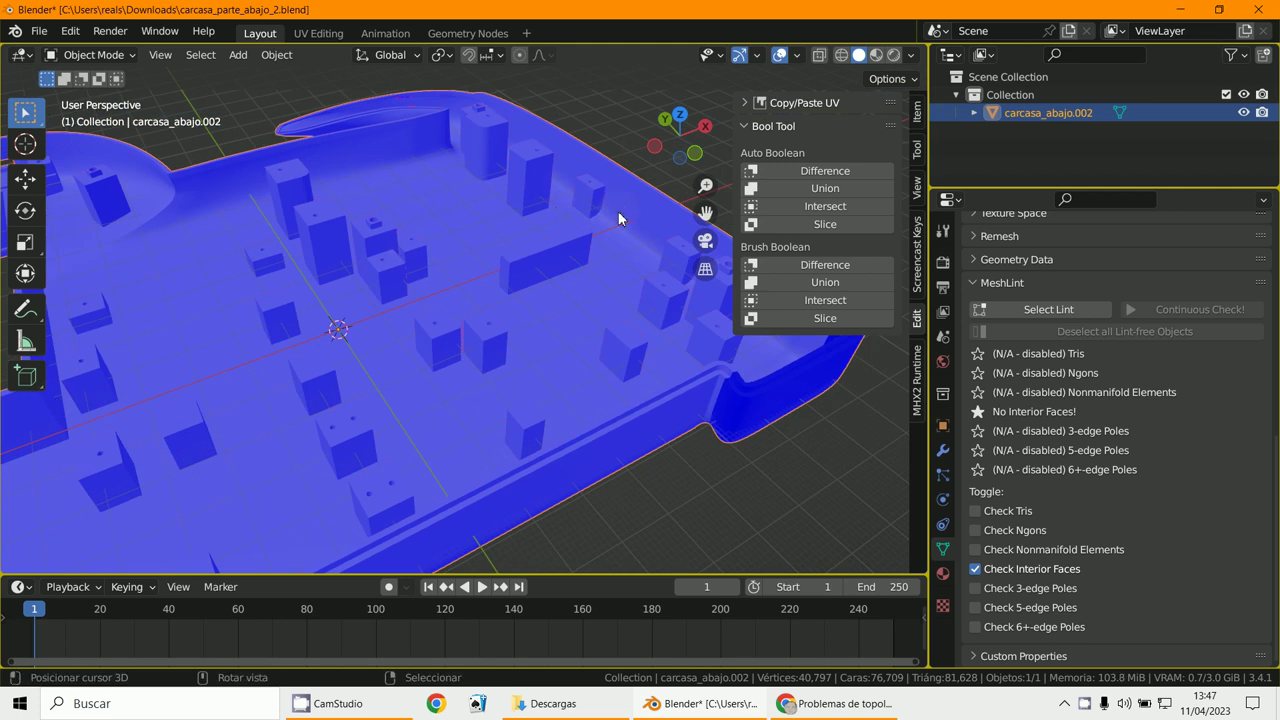
shift+middle_drag(618, 211, 243, 412)
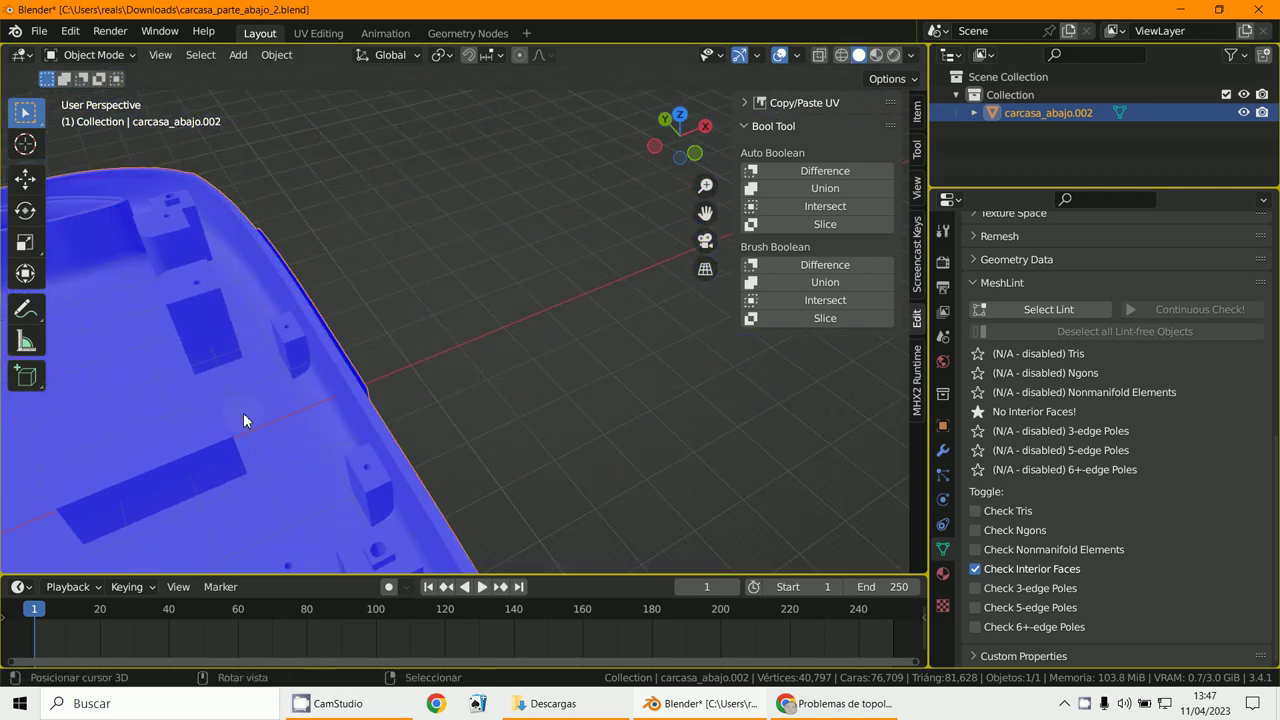
scroll(245, 410, up, 2)
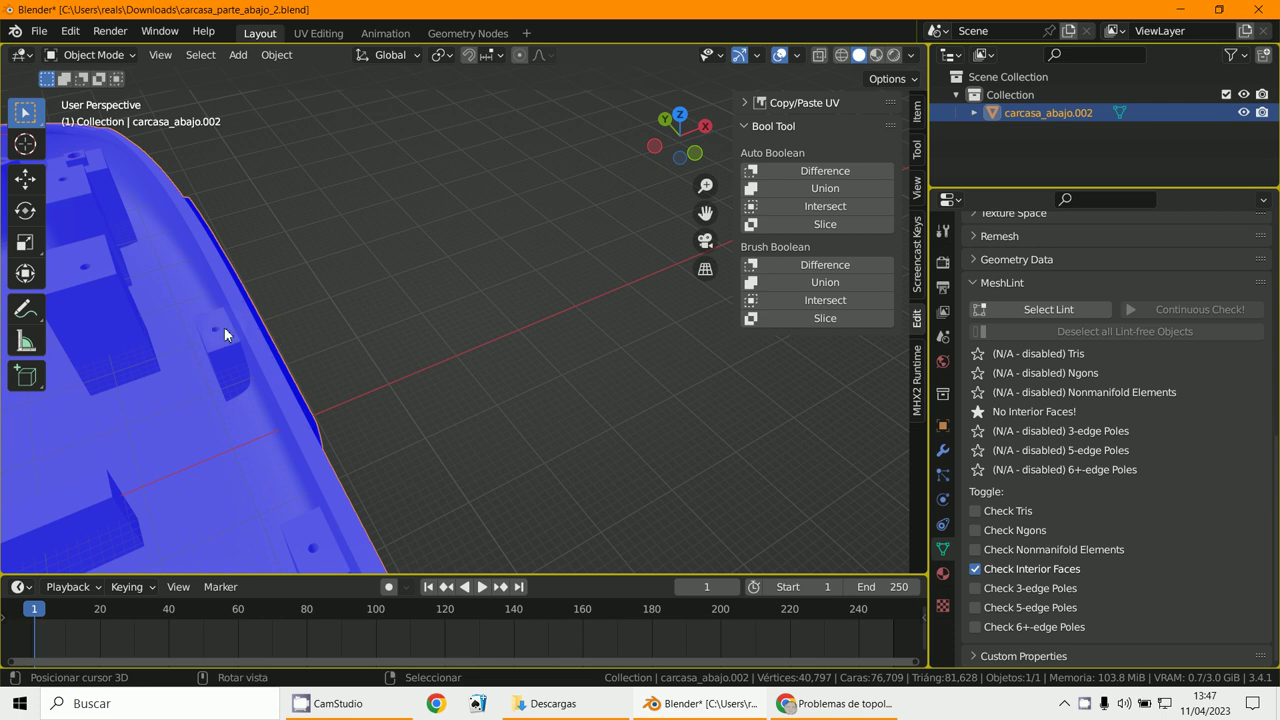
scroll(224, 327, down, 2)
shift+middle_drag(392, 332, 484, 258)
scroll(480, 365, down, 2)
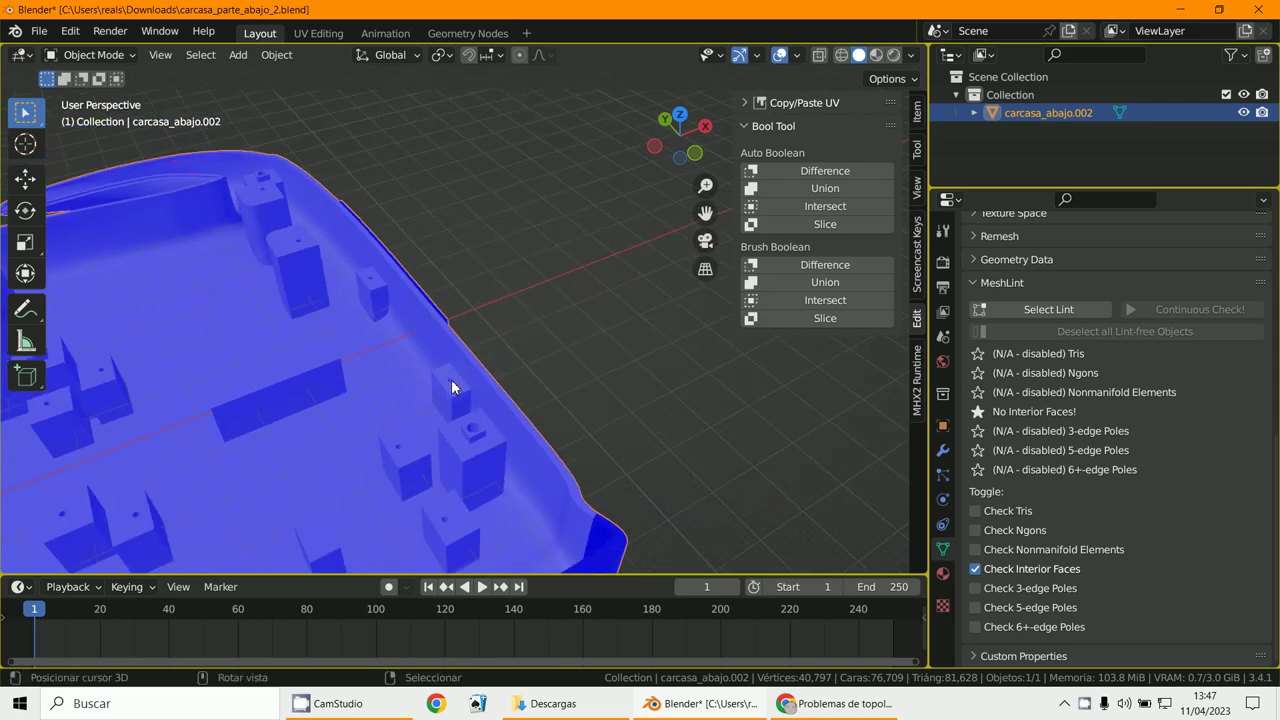
middle_drag(384, 352, 456, 343)
scroll(456, 343, down, 2)
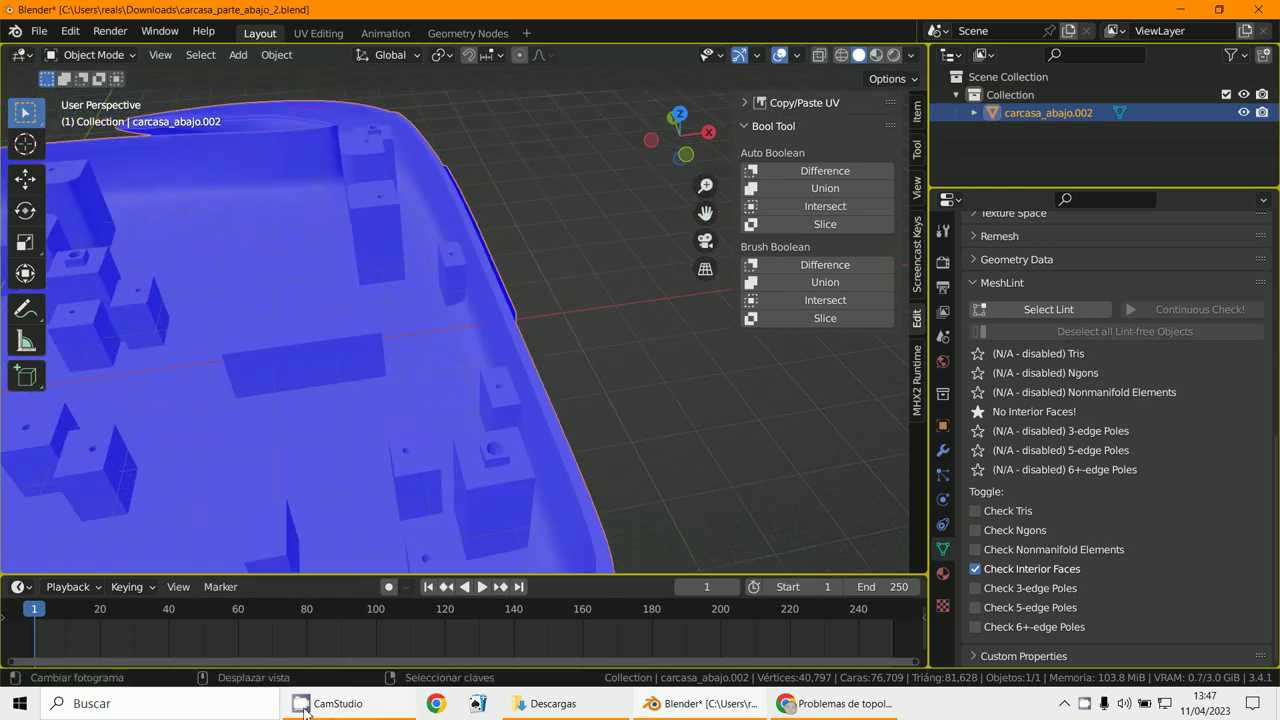